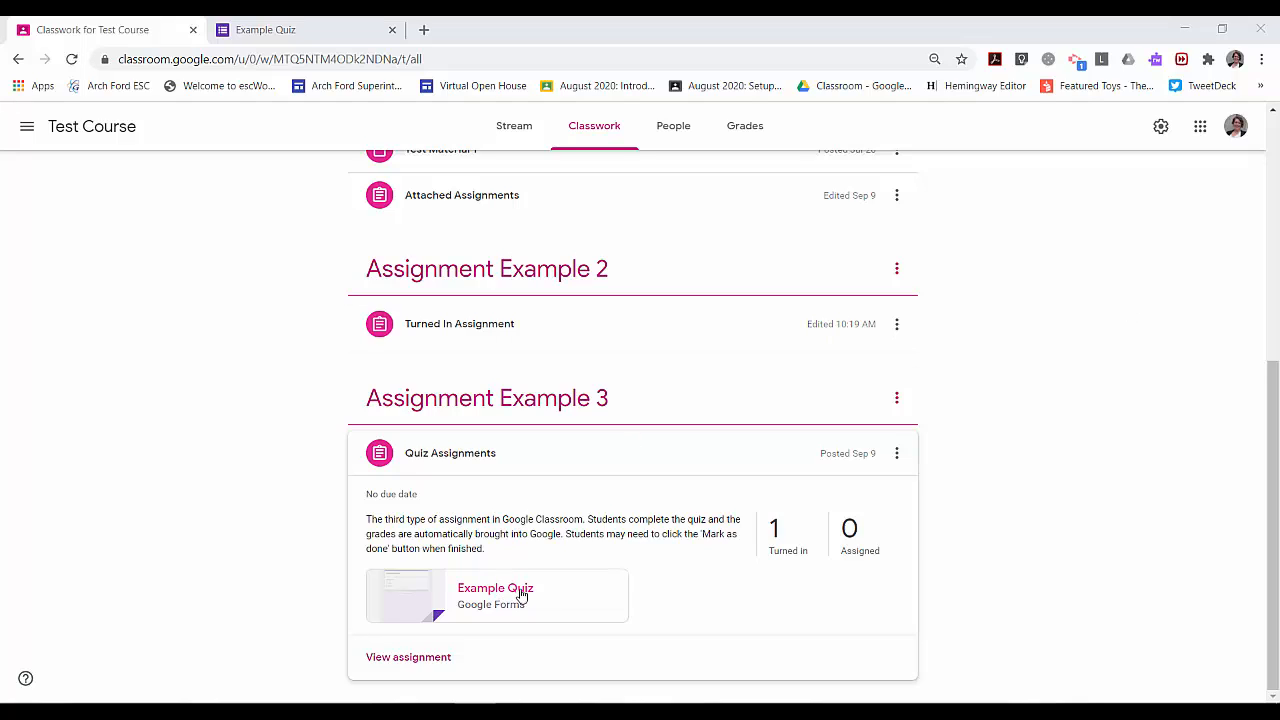
# Switch to the open Example Quiz form and open it for editing in Google Forms.
pyautogui.click(306, 29)
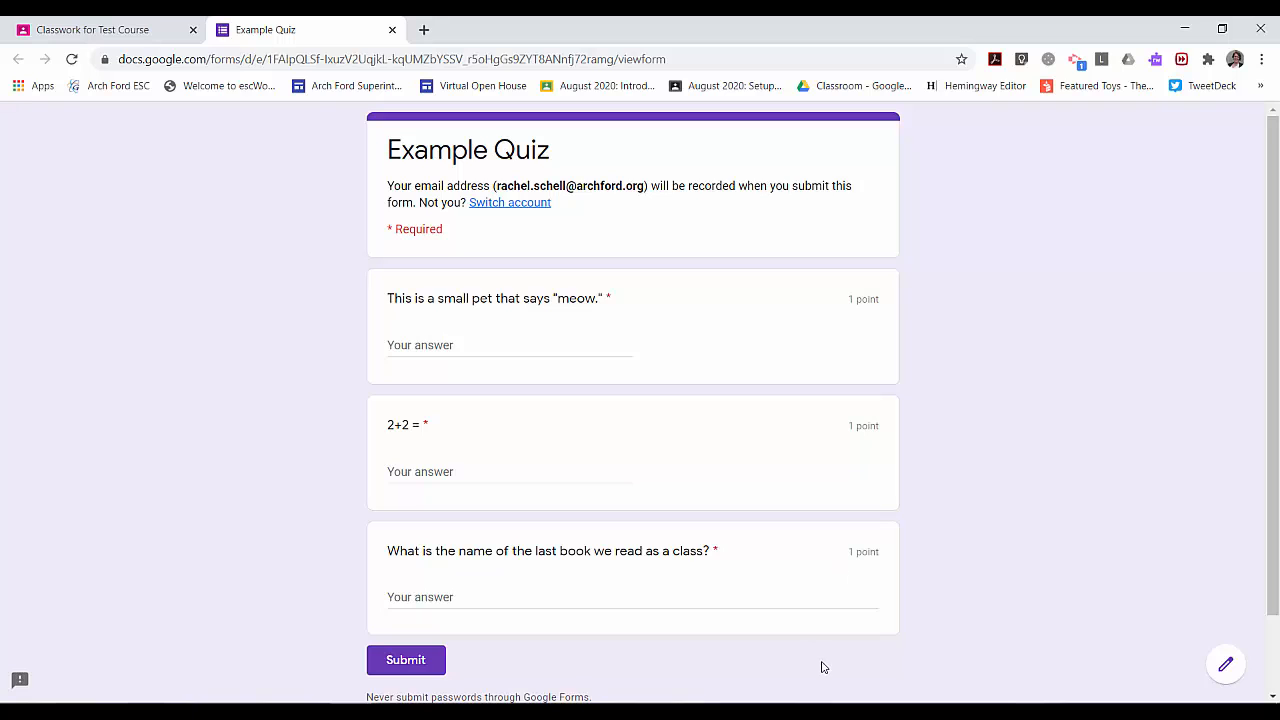
pyautogui.scroll(-1, 1188, 558)
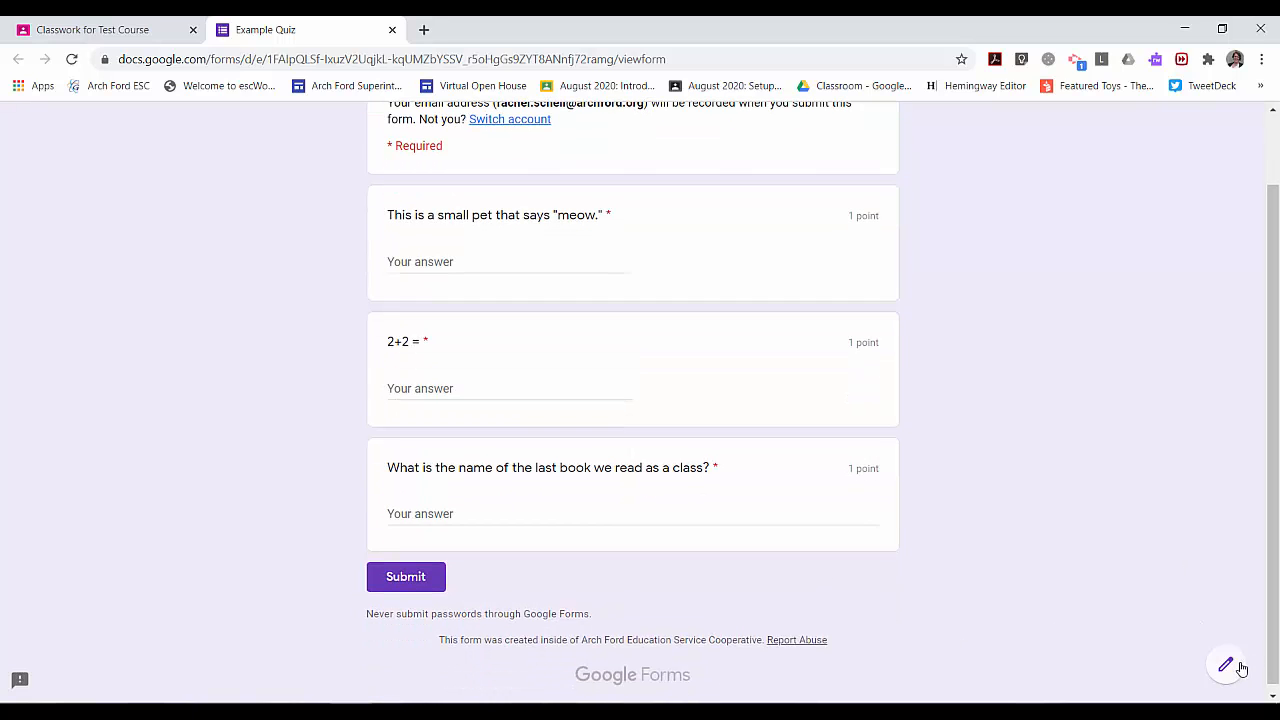
pyautogui.click(1226, 666)
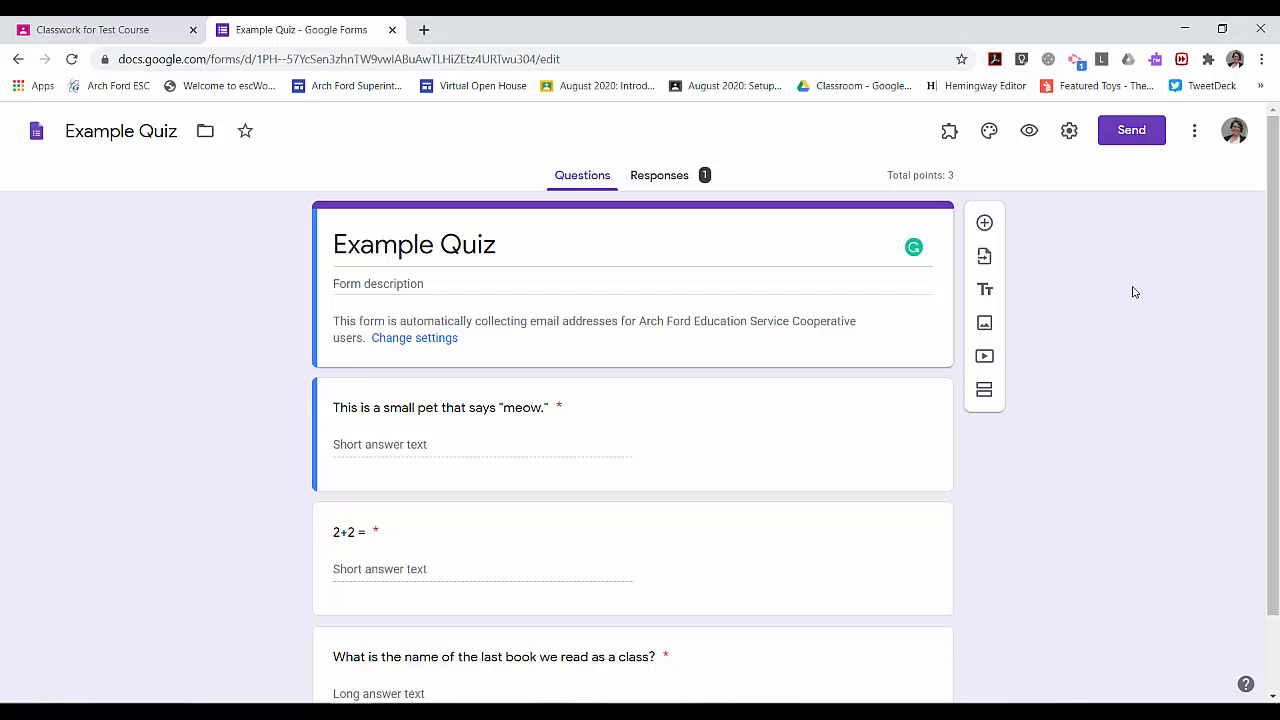
# Review the quiz's general settings for email collection, sign-in restriction and response limit, and save them.
pyautogui.click(1070, 131)
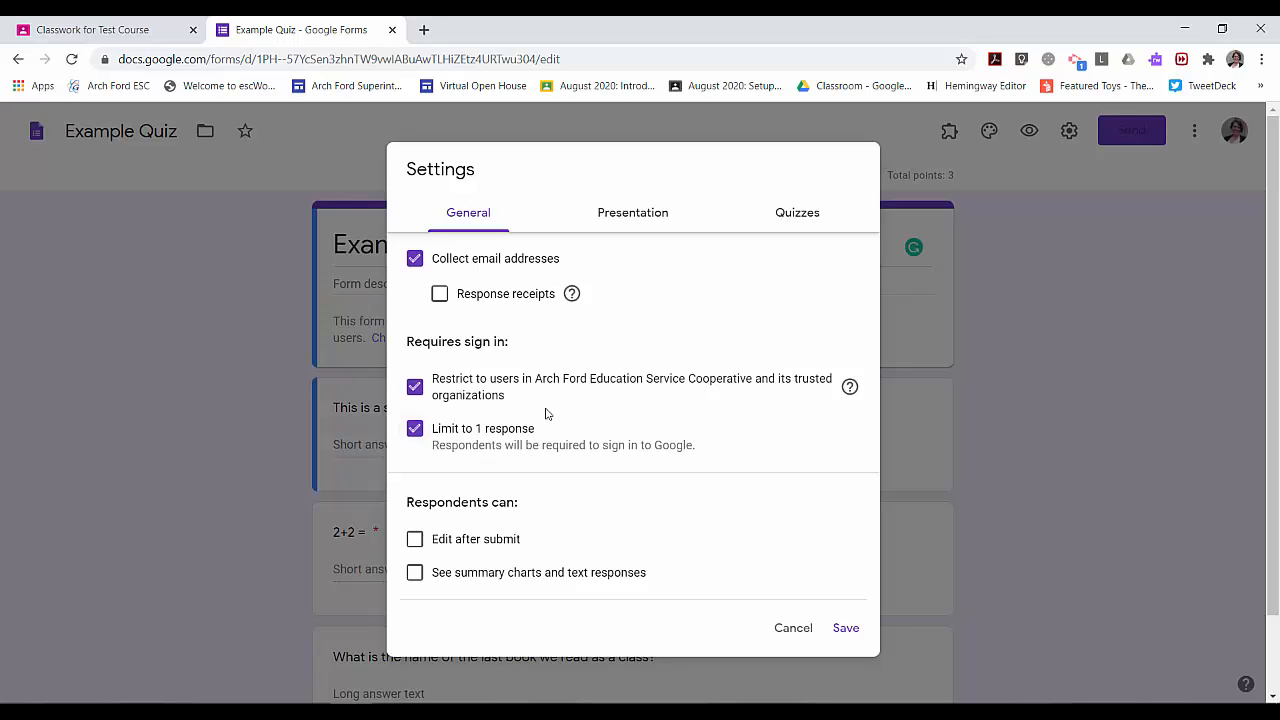
pyautogui.scroll(-1, 550, 430)
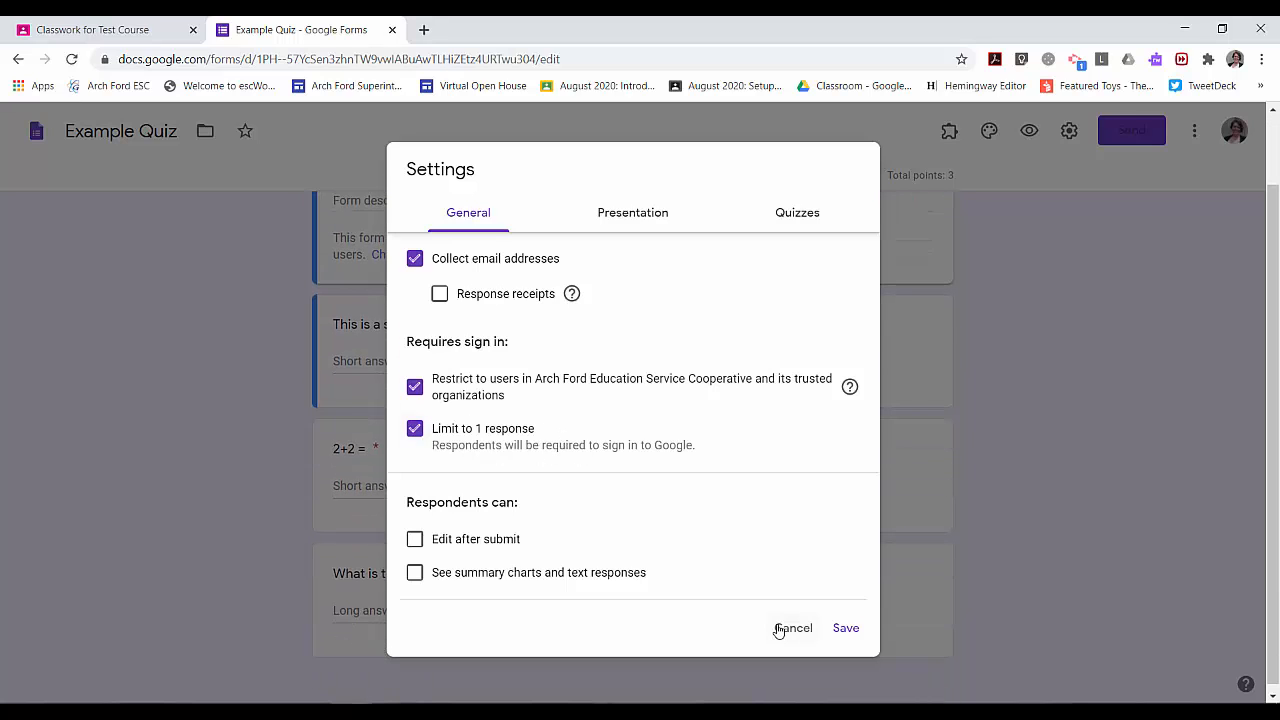
pyautogui.scroll(1, 660, 560)
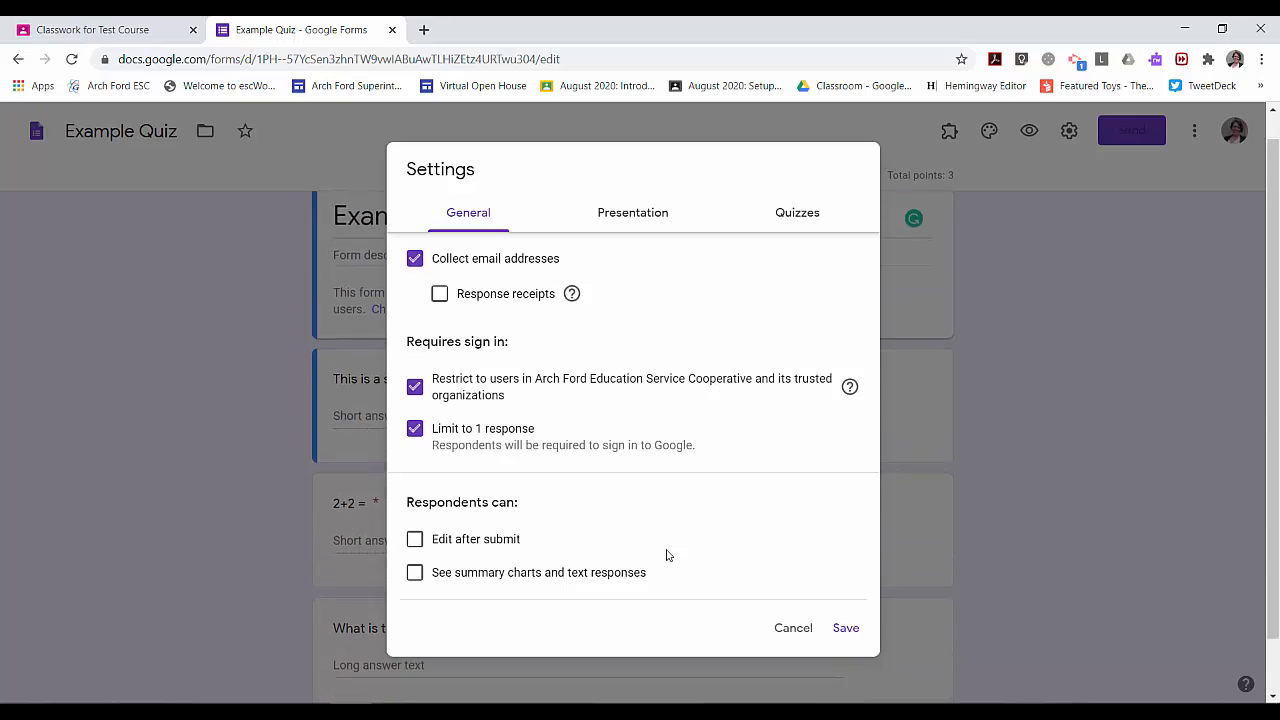
pyautogui.click(848, 630)
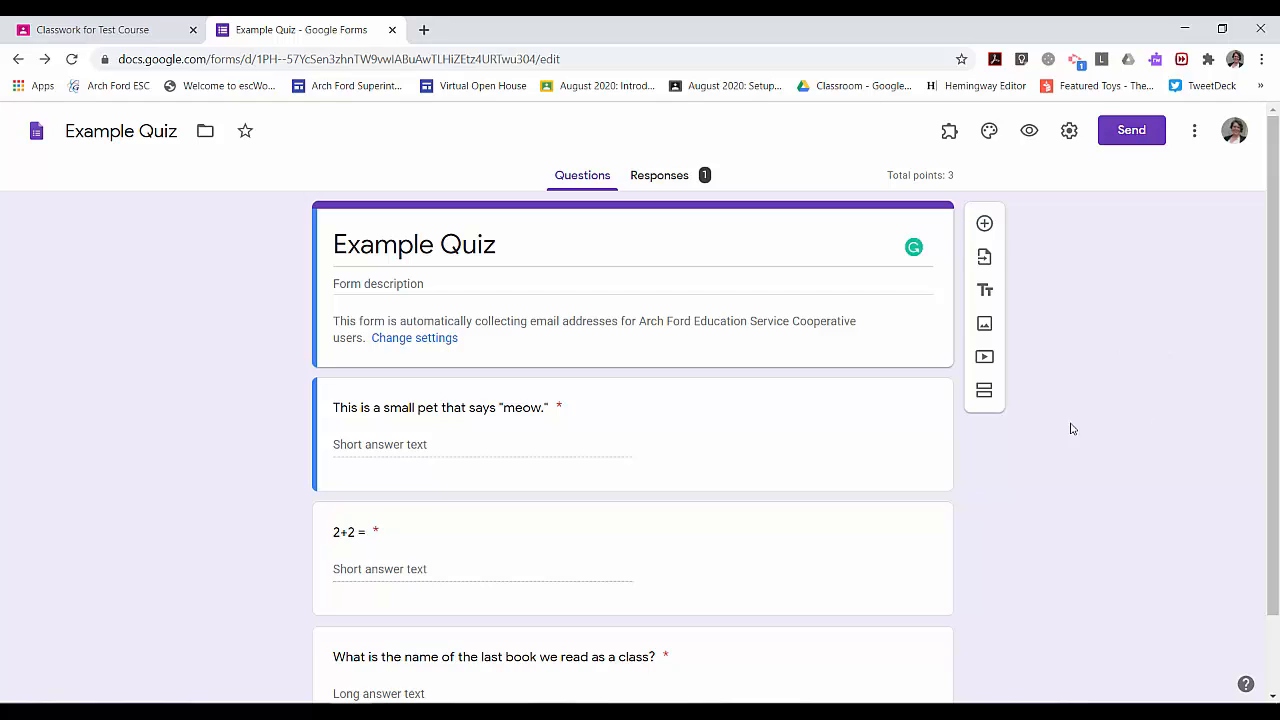
# Examine the quiz's response summary, including the insights, the scores list and the answers to each question.
pyautogui.click(664, 176)
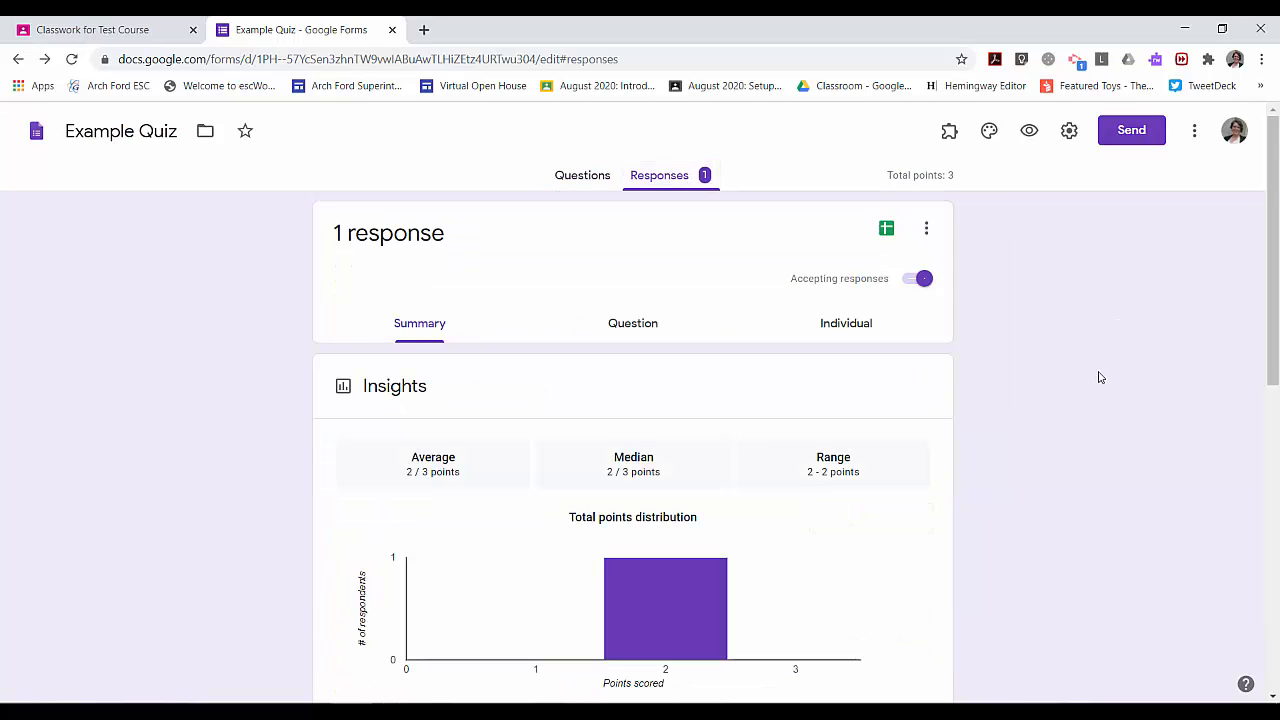
pyautogui.scroll(-2, 1100, 376)
pyautogui.scroll(-2, 1107, 385)
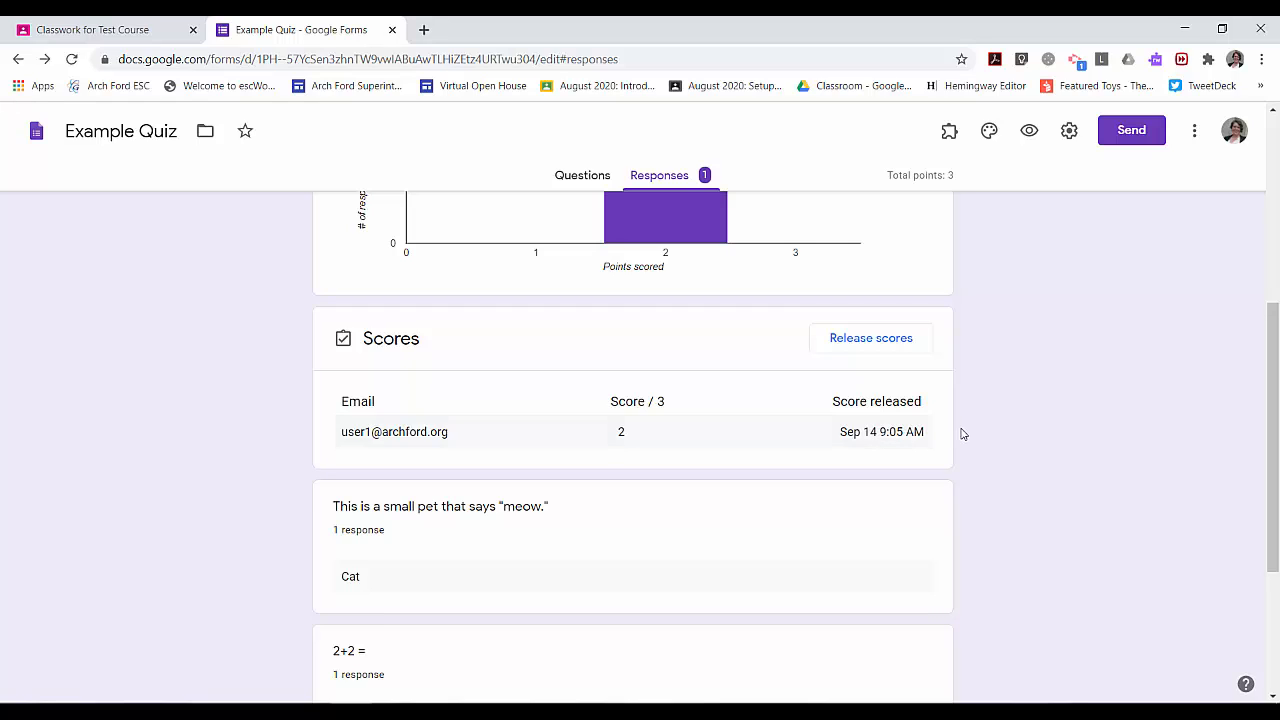
pyautogui.scroll(2, 964, 431)
pyautogui.scroll(-2, 1028, 443)
pyautogui.scroll(-2, 663, 437)
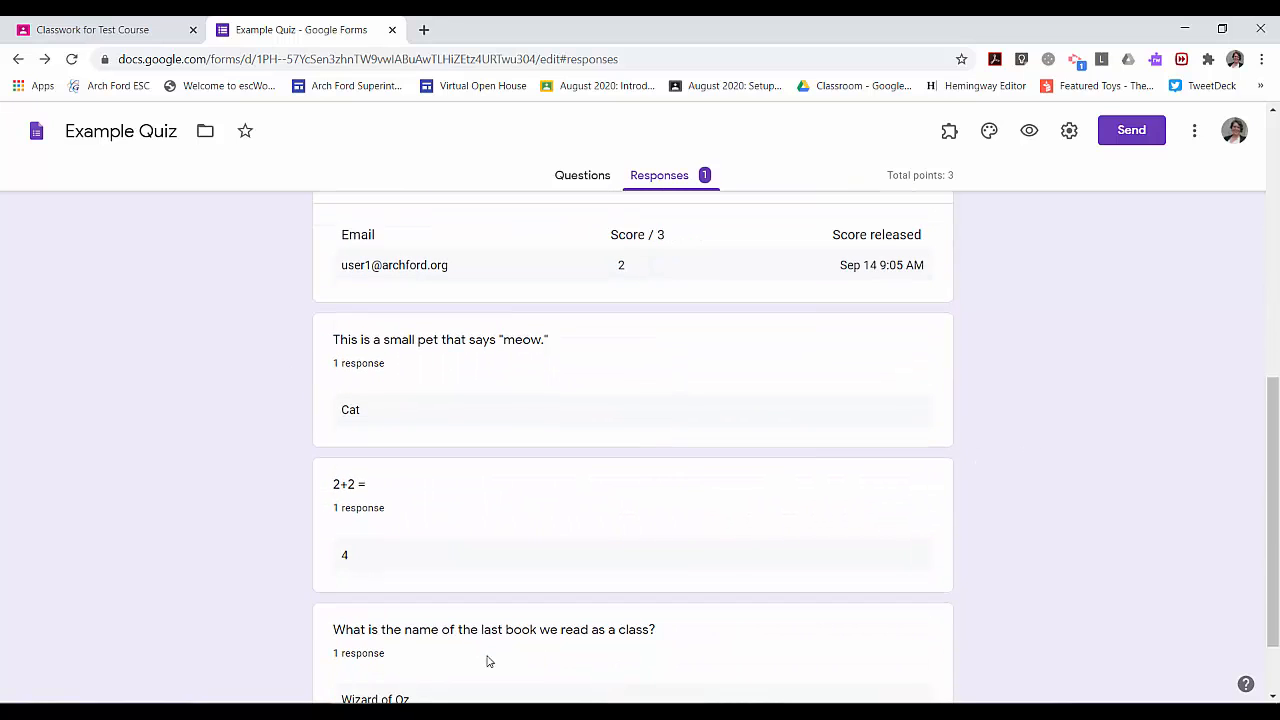
pyautogui.scroll(3, 834, 457)
pyautogui.scroll(-4, 1151, 434)
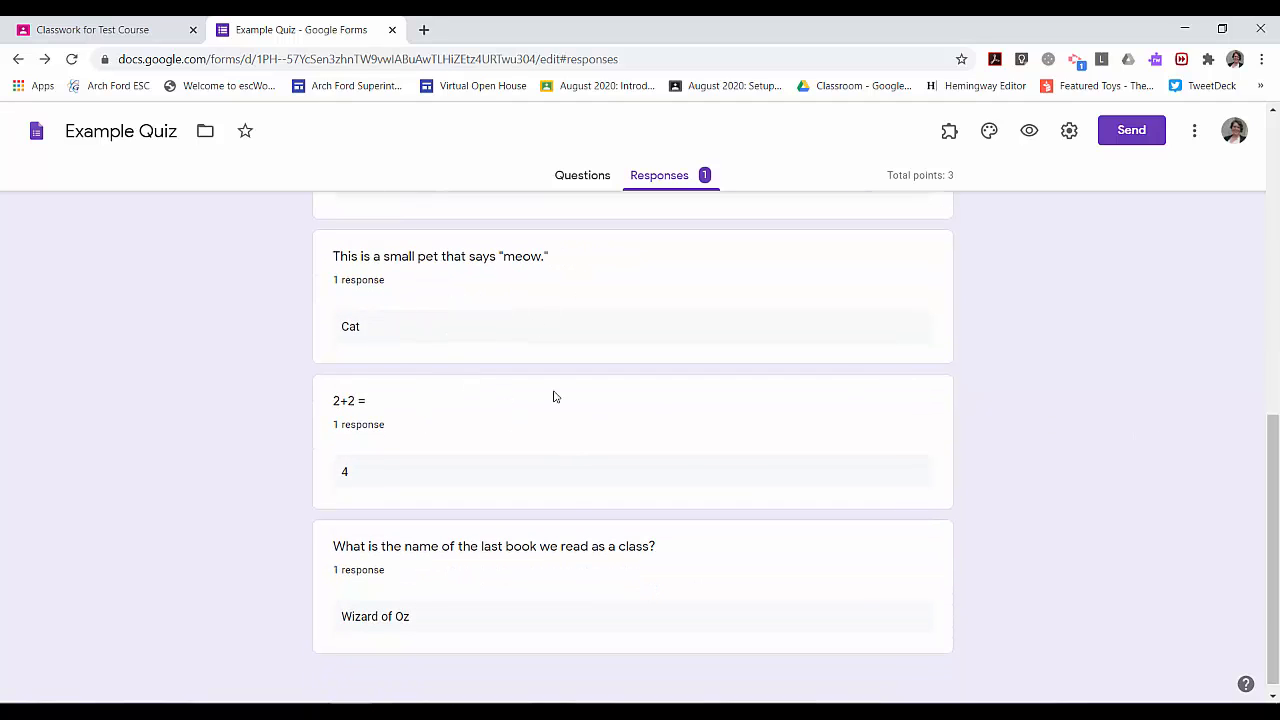
pyautogui.scroll(1, 697, 472)
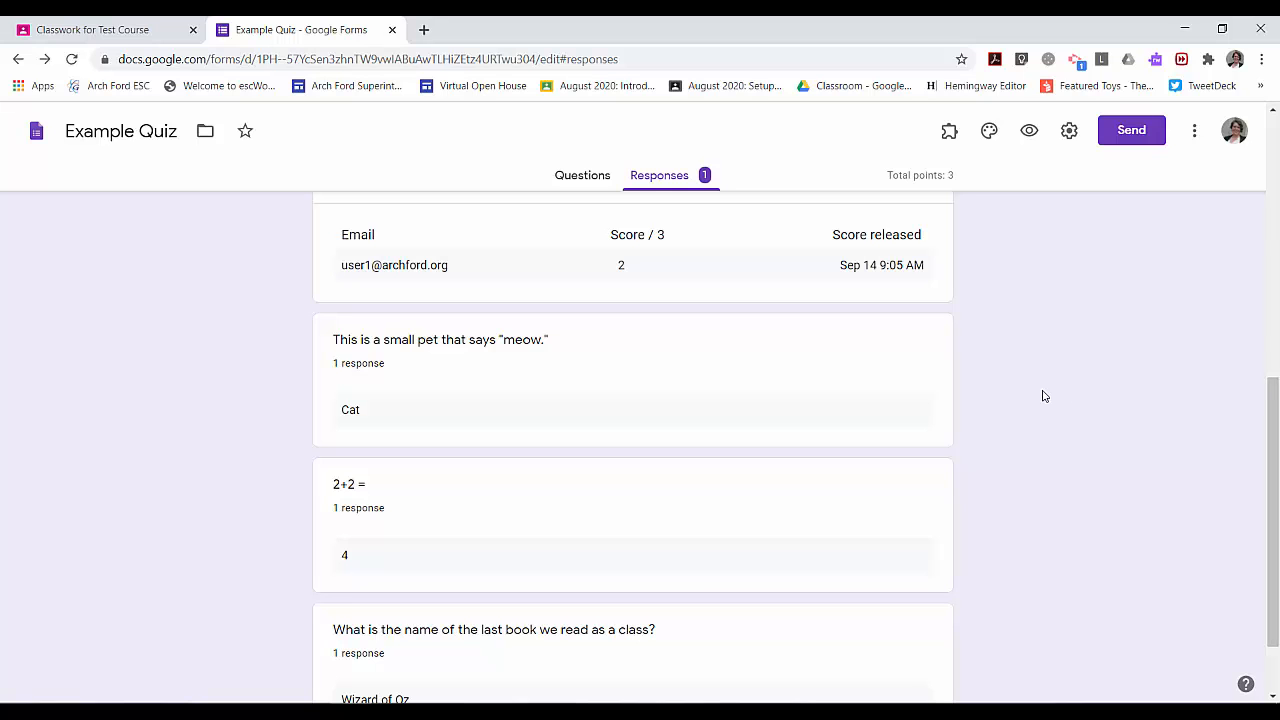
pyautogui.scroll(2, 1043, 396)
pyautogui.scroll(-1, 1000, 450)
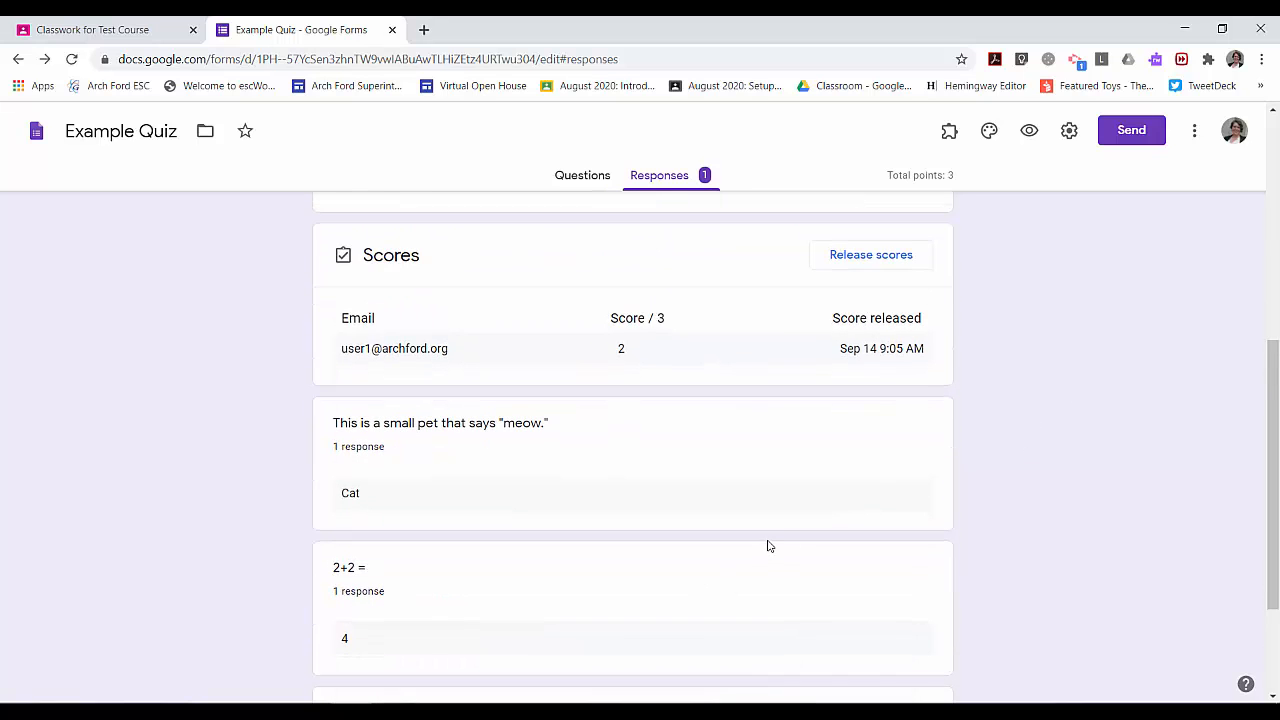
pyautogui.scroll(6, 769, 546)
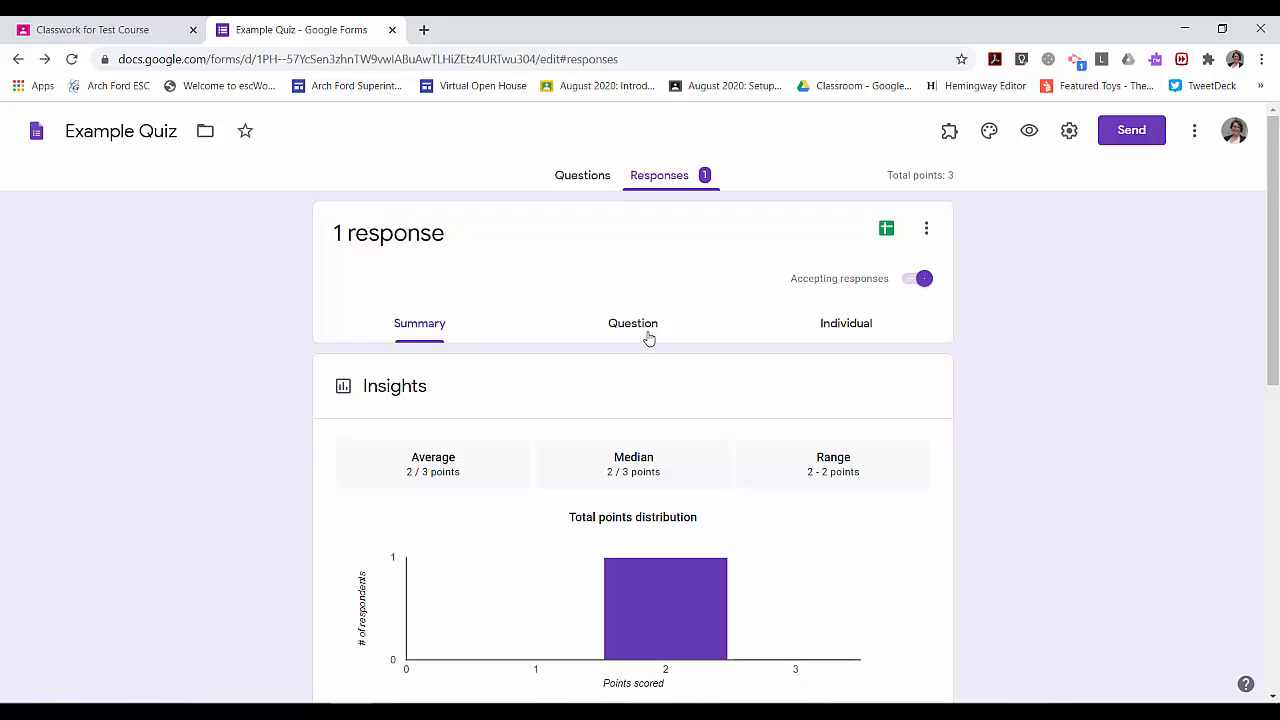
# View the responses by question, going from the "meow" pet question to "2+2 =".
pyautogui.click(646, 335)
pyautogui.scroll(-1, 1176, 383)
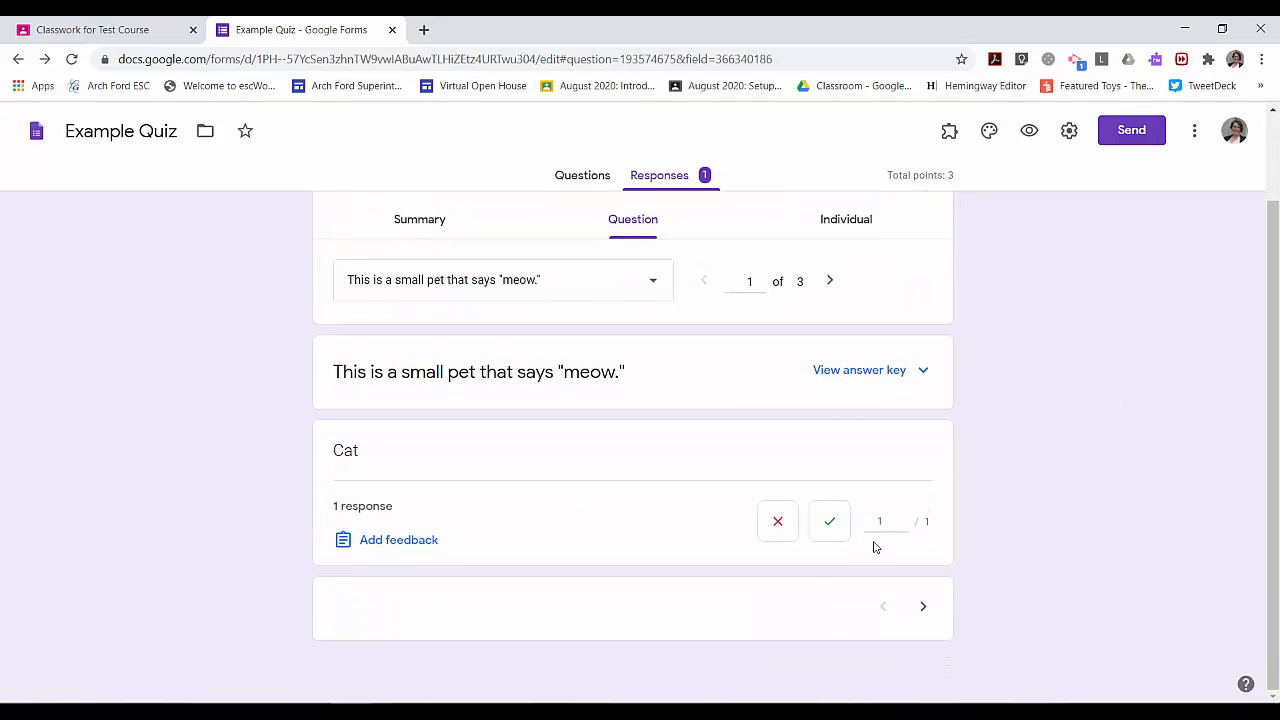
pyautogui.click(922, 607)
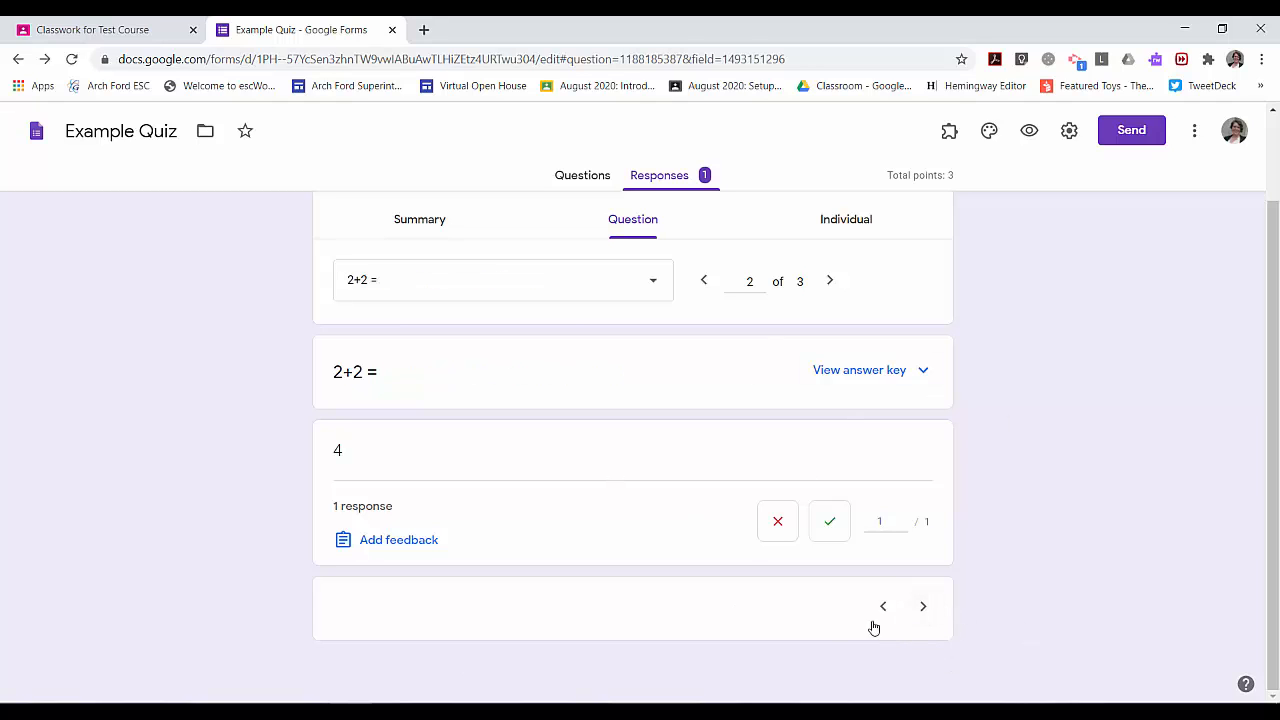
# View the individual student response and look through its graded answers.
pyautogui.scroll(2, 749, 566)
pyautogui.click(859, 312)
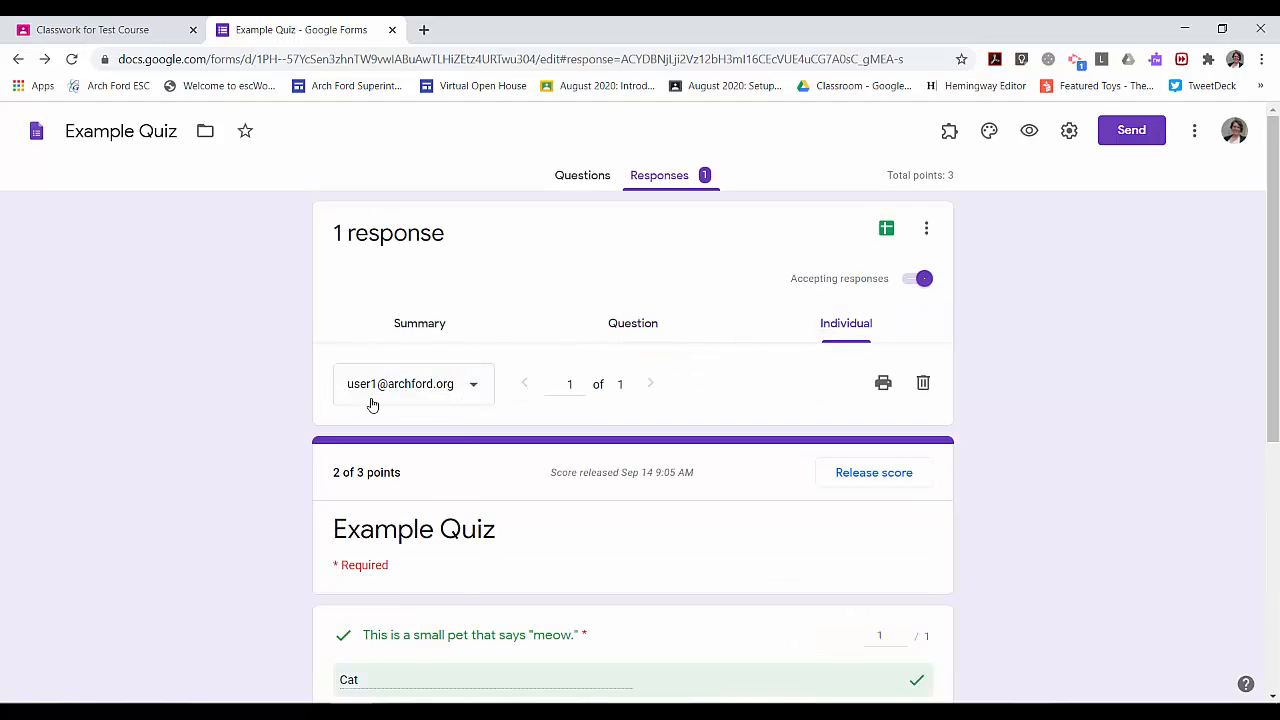
pyautogui.scroll(-1, 1264, 458)
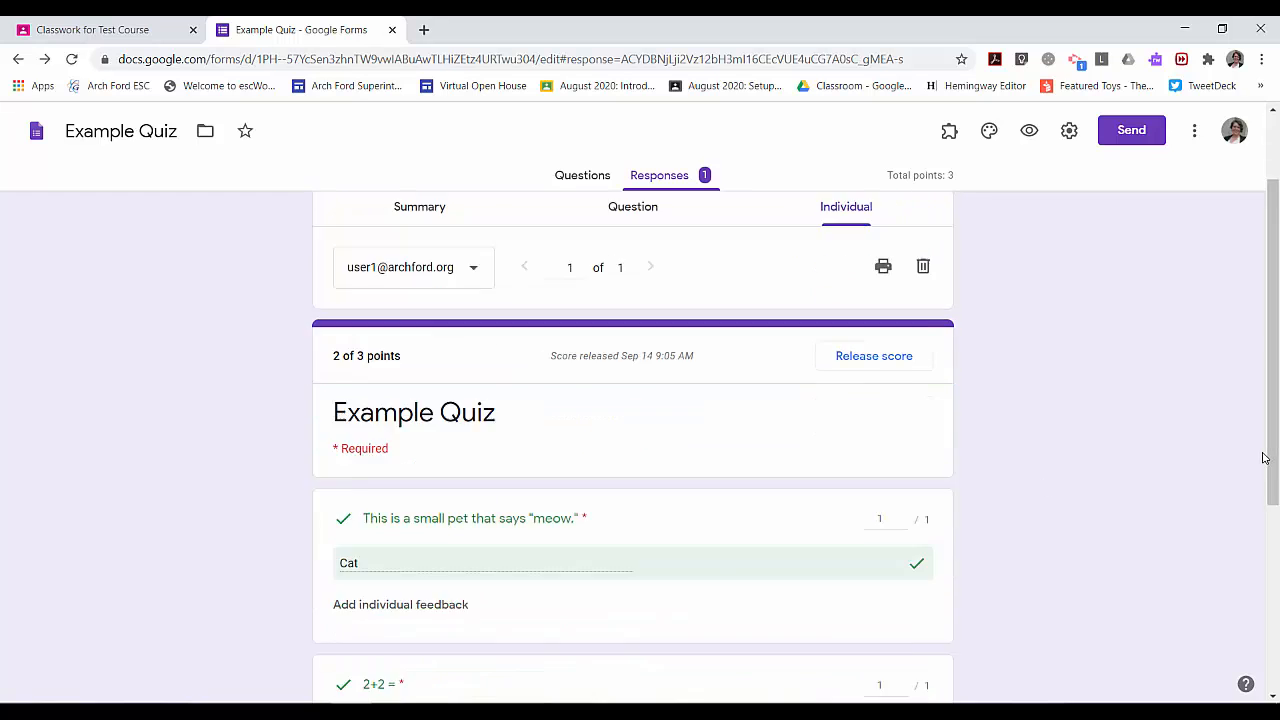
pyautogui.scroll(-3, 1240, 456)
pyautogui.scroll(5, 1220, 526)
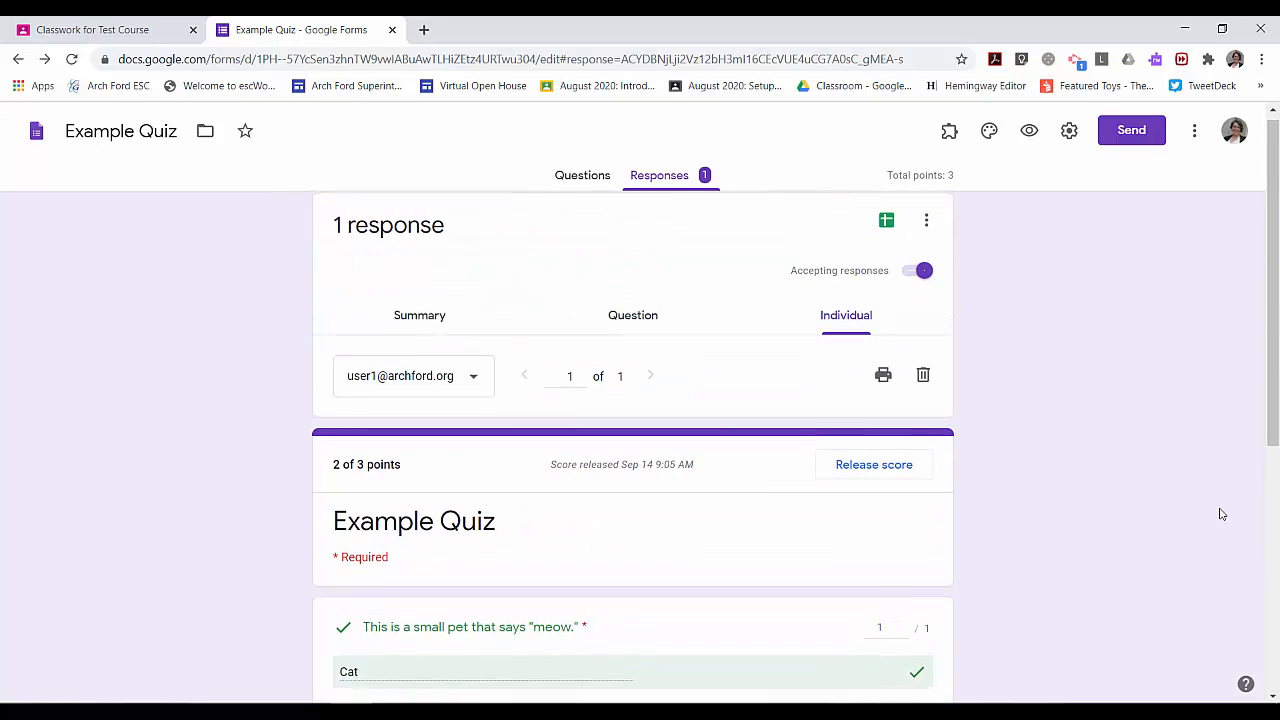
# Return to the response summary and examine the points distribution and released scores.
pyautogui.click(410, 326)
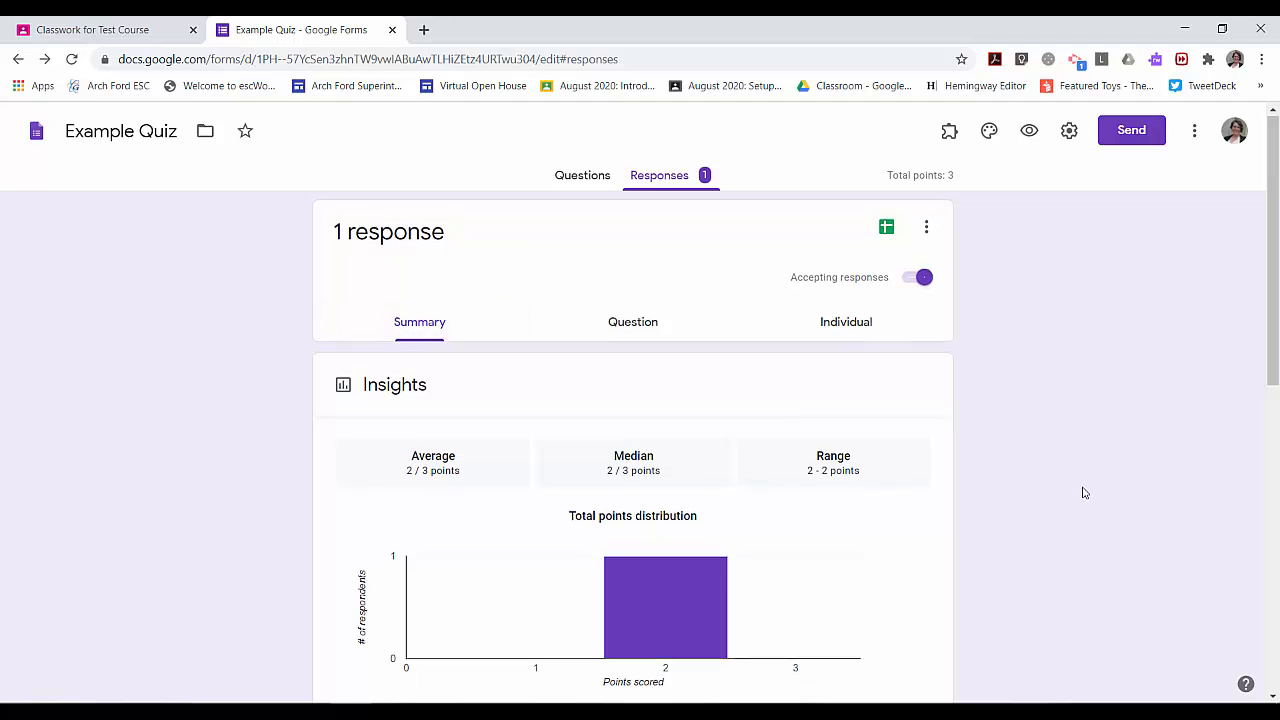
pyautogui.scroll(-3, 1085, 493)
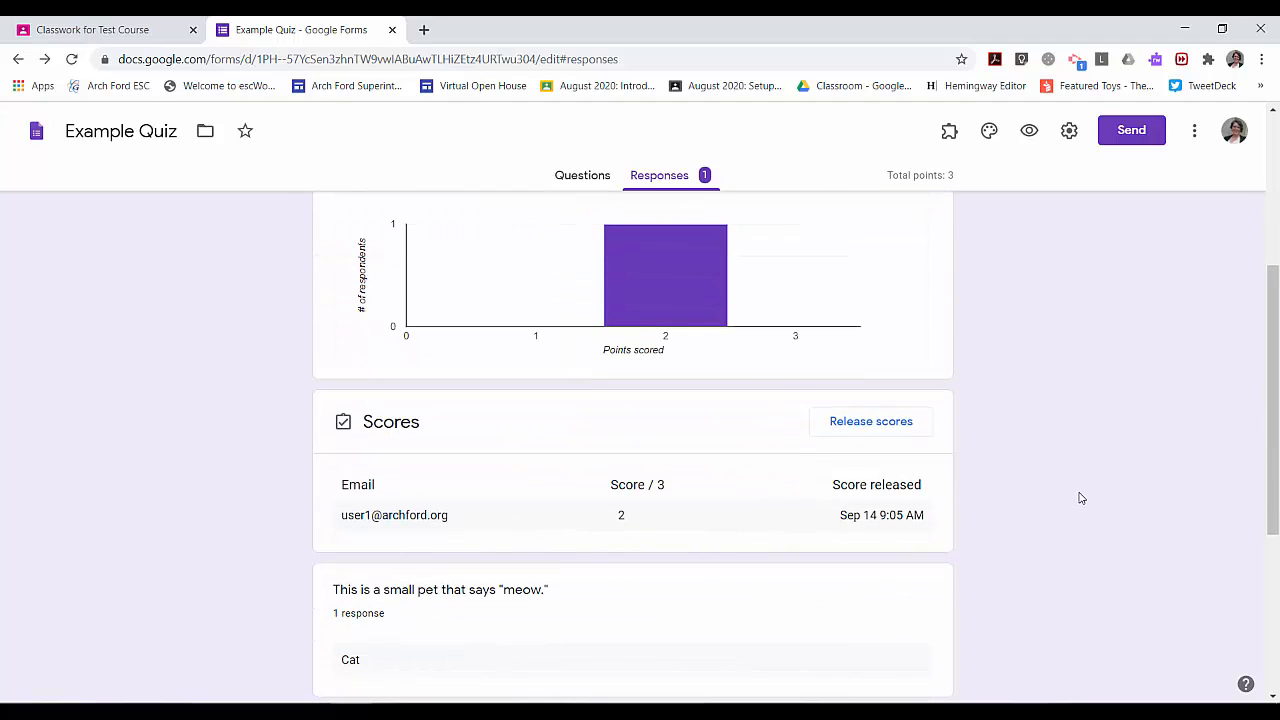
pyautogui.scroll(3, 1194, 531)
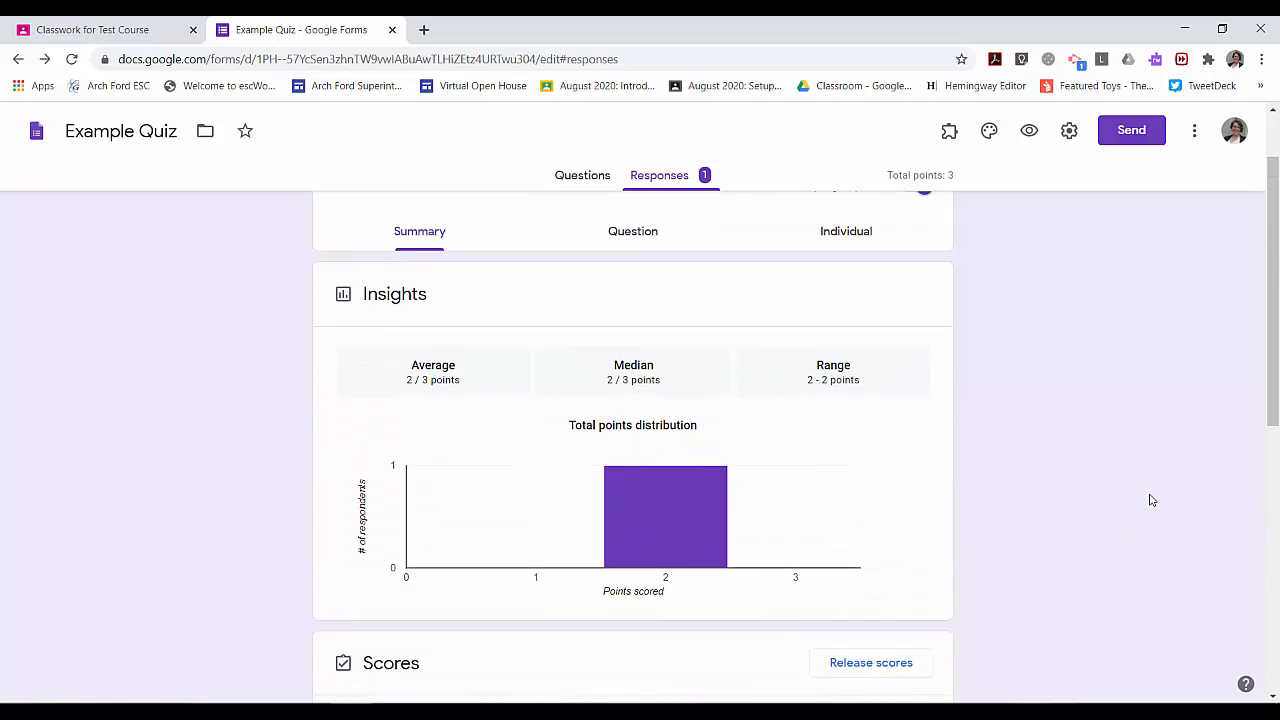
pyautogui.scroll(2, 1020, 455)
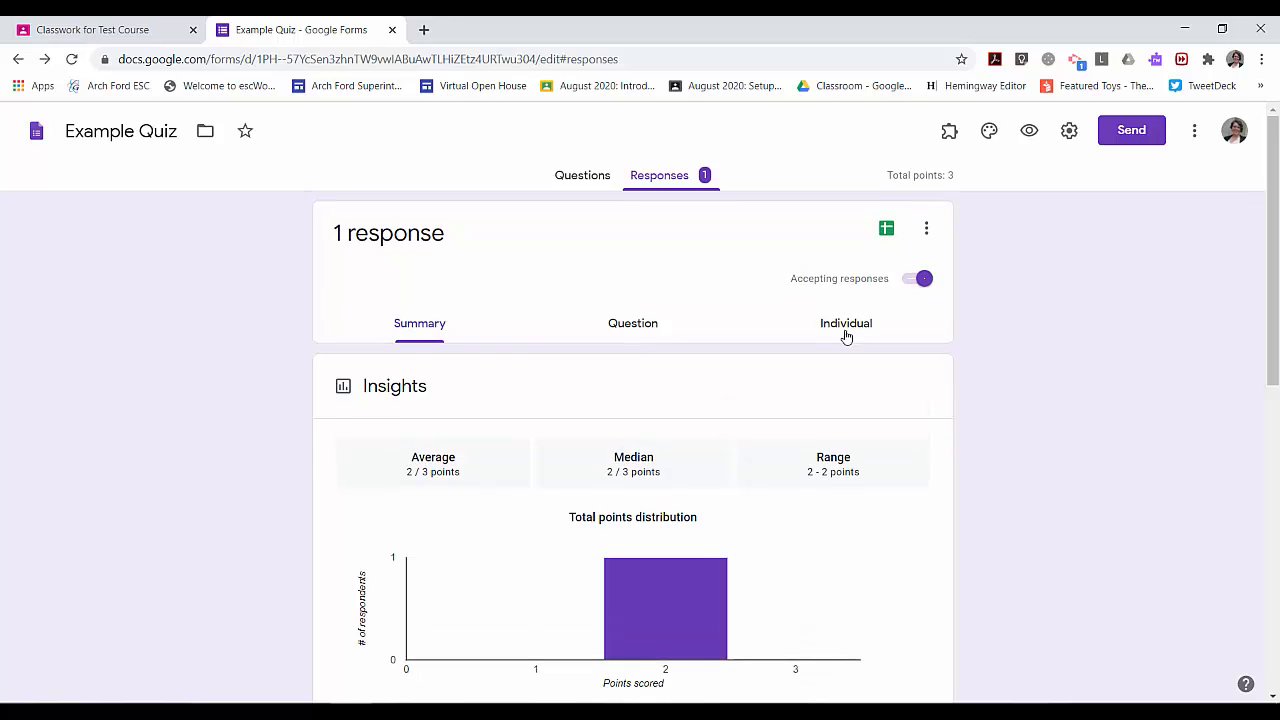
# Mark the ungraded "Wizard of Oz" answer to the class book question as correct for 1 point and save the grade.
pyautogui.click(630, 328)
pyautogui.scroll(-1, 1021, 400)
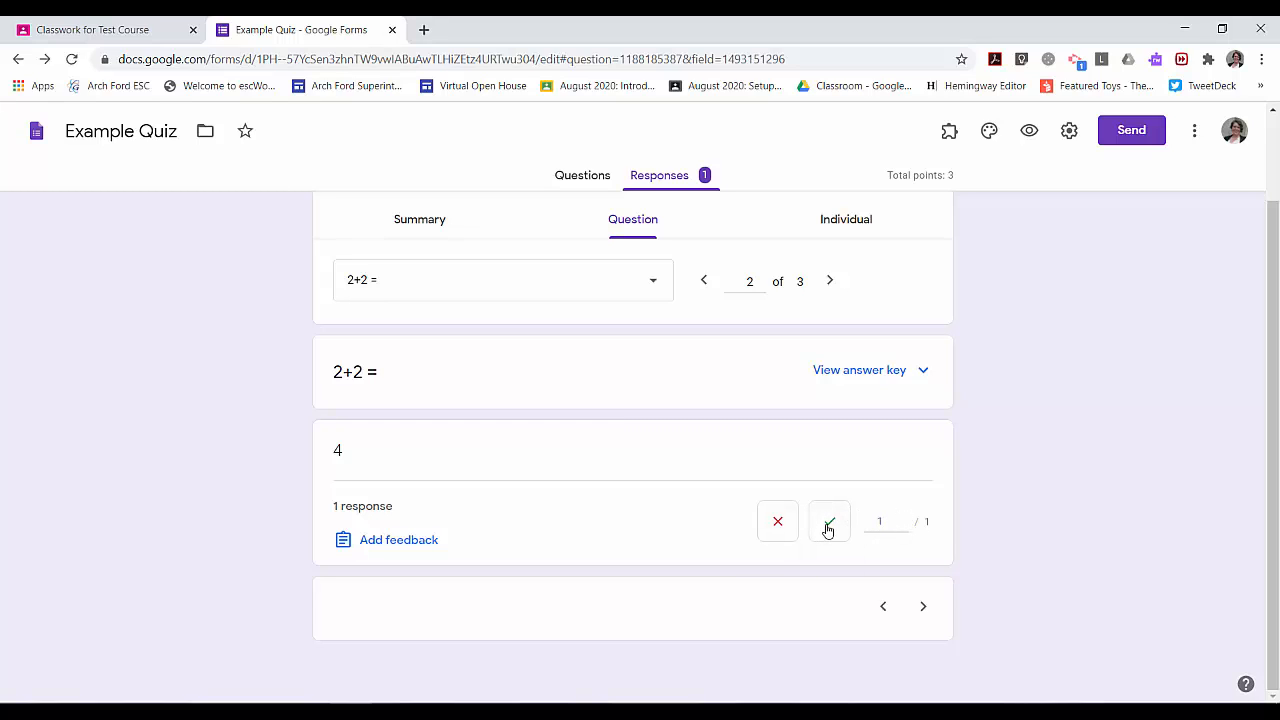
pyautogui.click(923, 606)
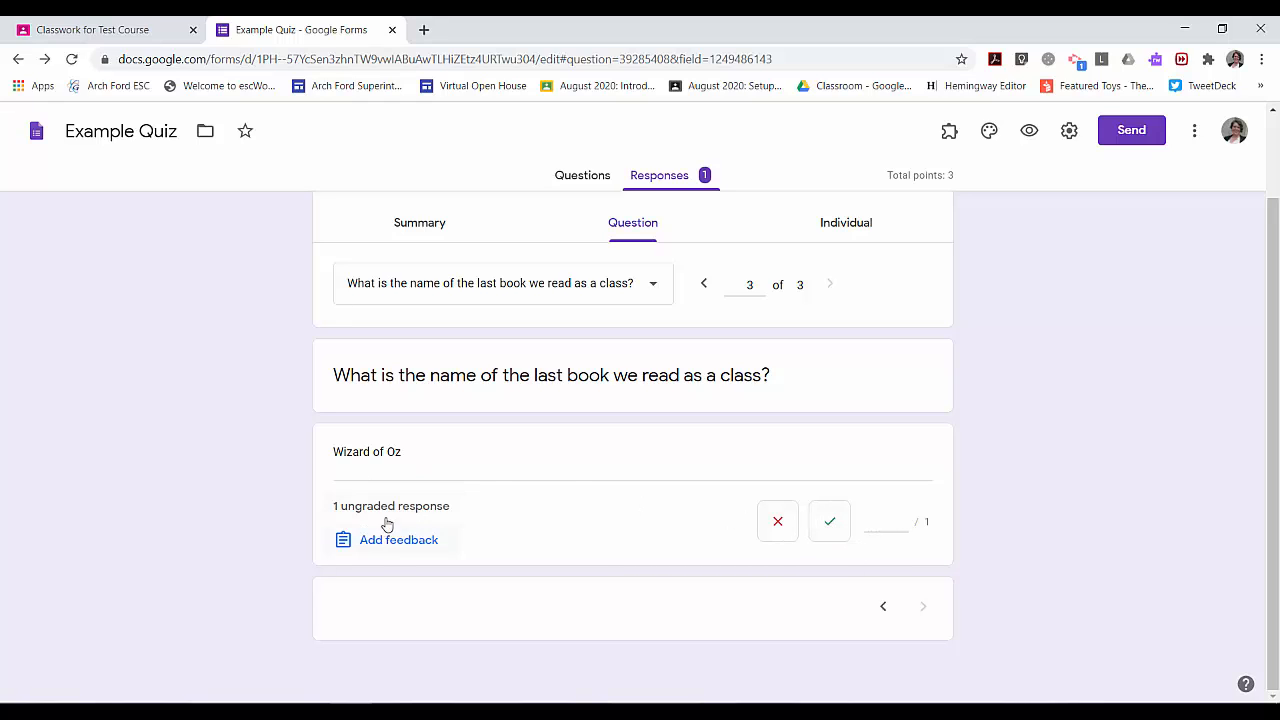
pyautogui.click(832, 523)
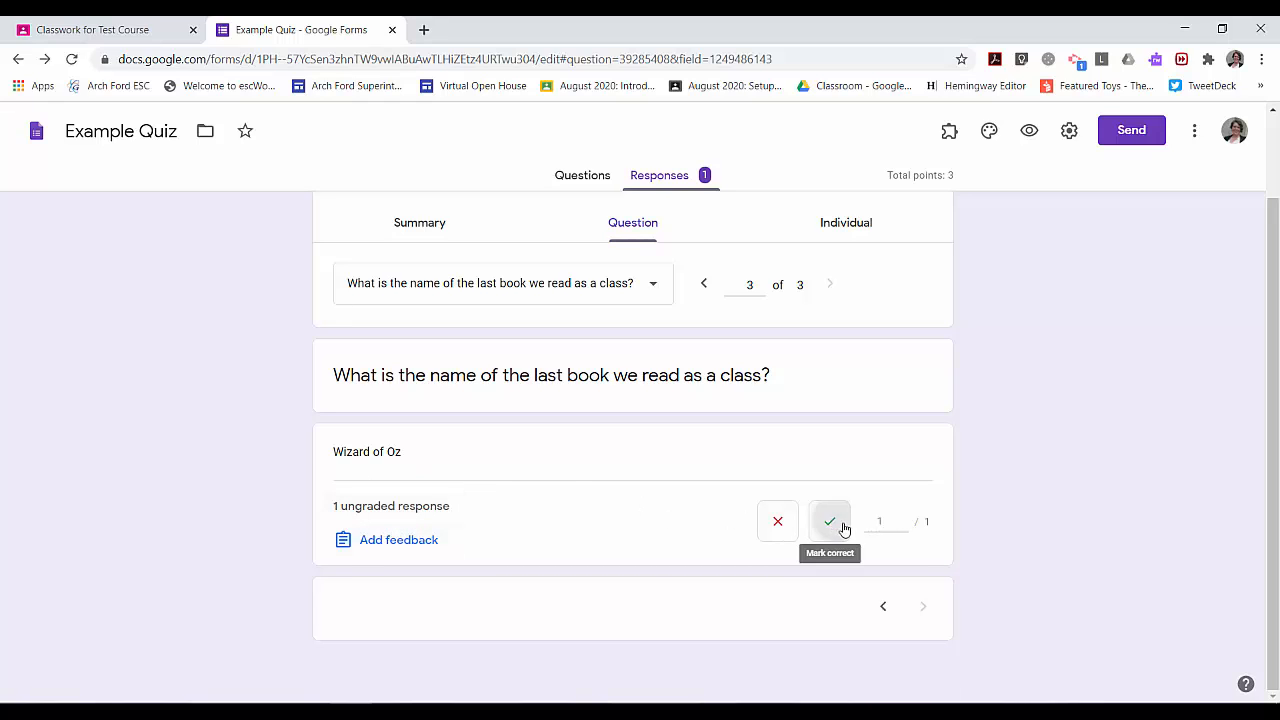
pyautogui.click(897, 519)
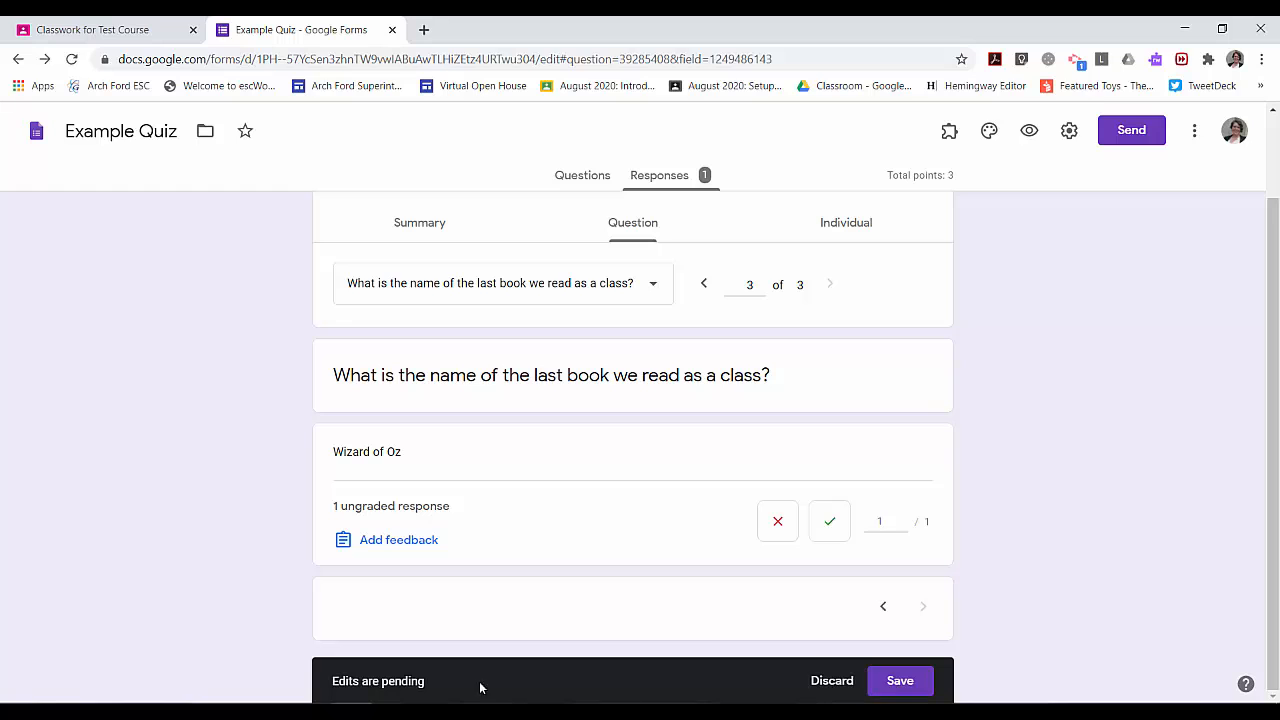
pyautogui.click(918, 688)
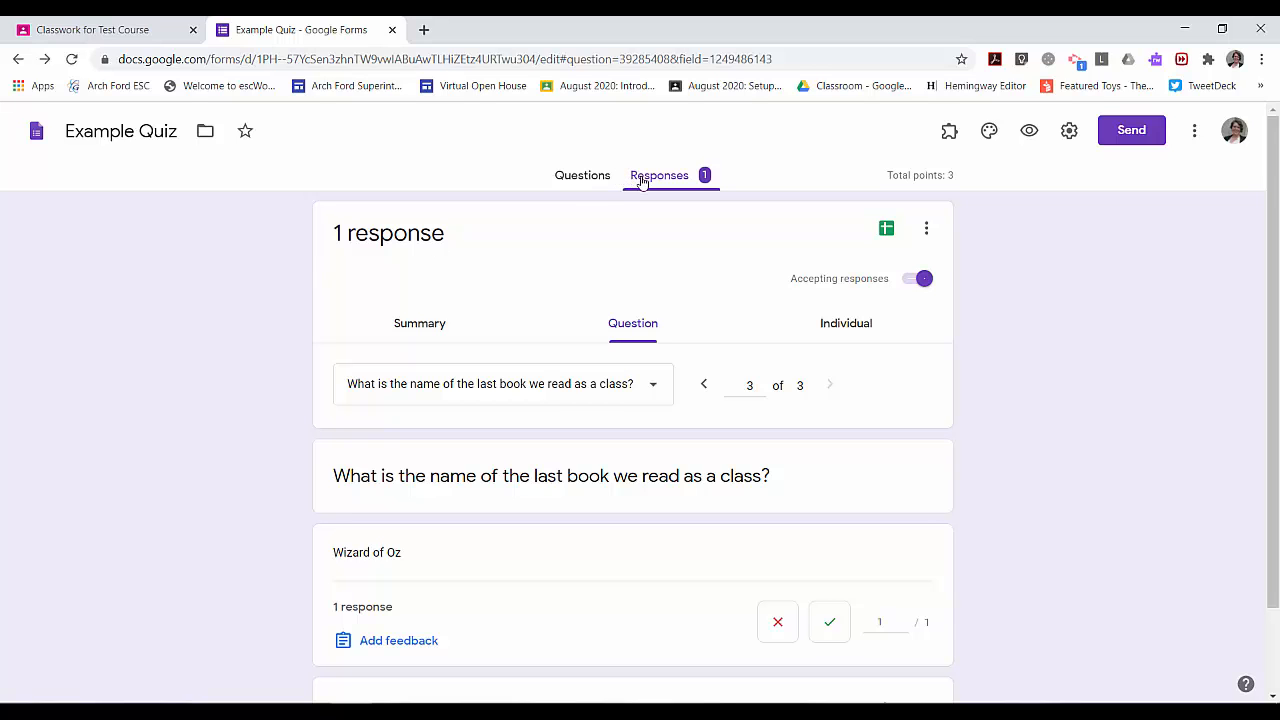
# Check the score distribution and scores list in the response summary after grading the class book question.
pyautogui.click(429, 326)
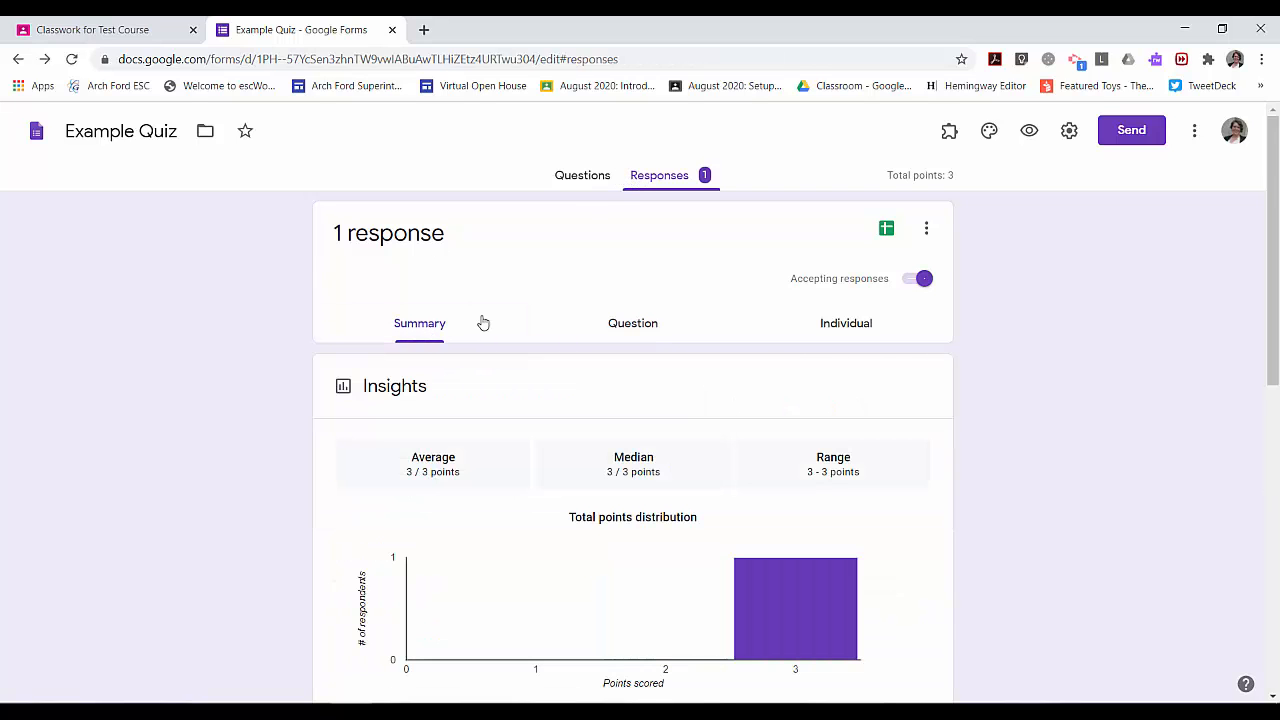
pyautogui.scroll(-6, 1057, 520)
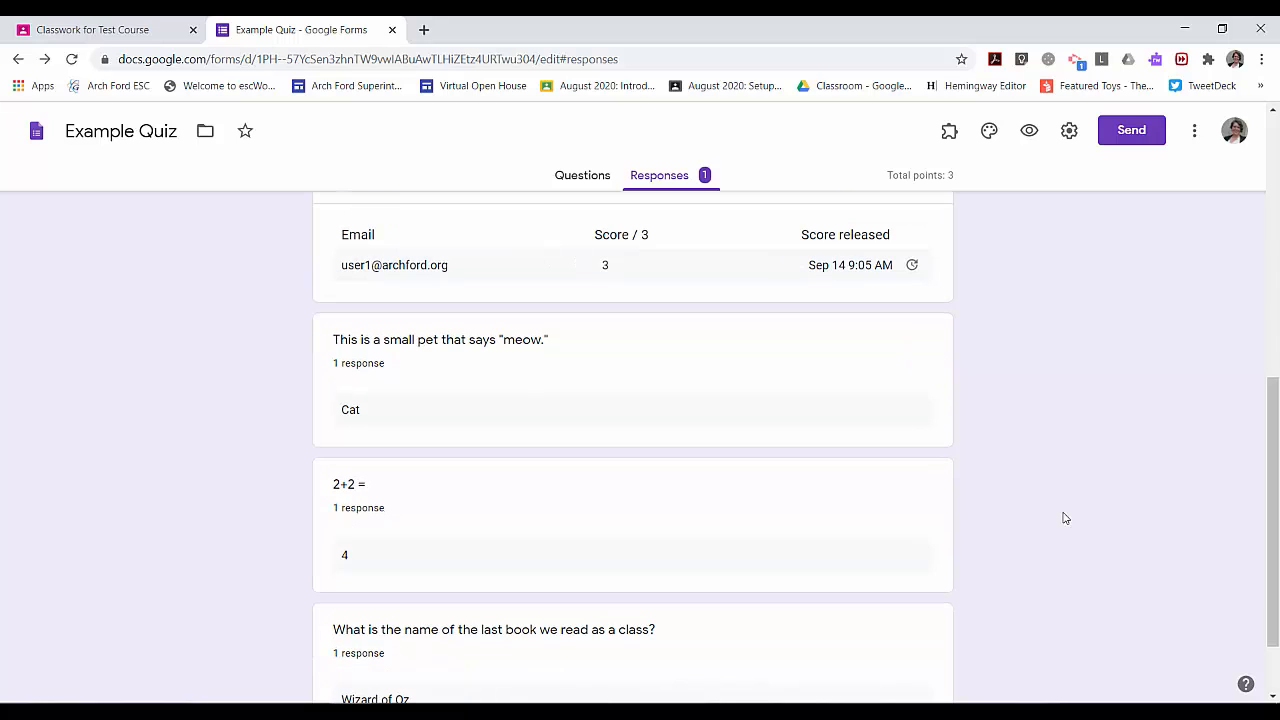
pyautogui.scroll(-1, 1065, 518)
pyautogui.scroll(3, 1066, 518)
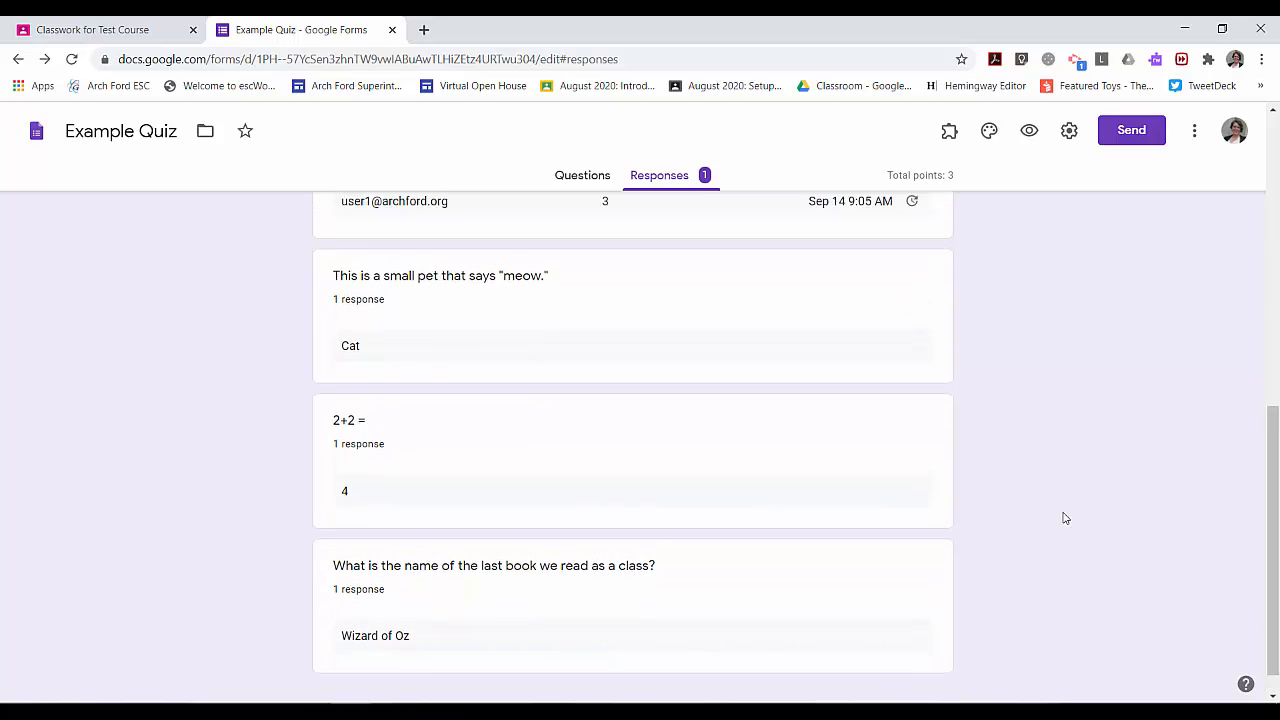
pyautogui.scroll(4, 1067, 515)
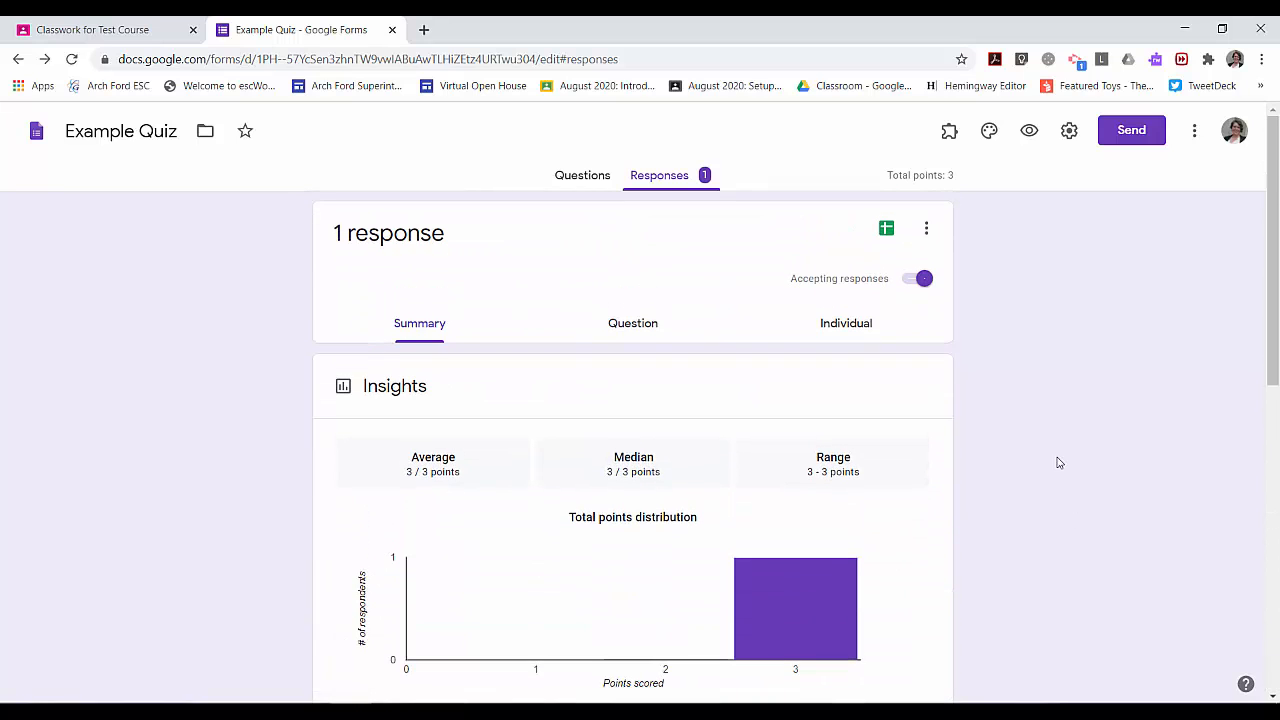
# Switch to Google Classroom, open the turned-in work for Quiz Assignments and import the grades from Example Quiz.
pyautogui.click(100, 20)
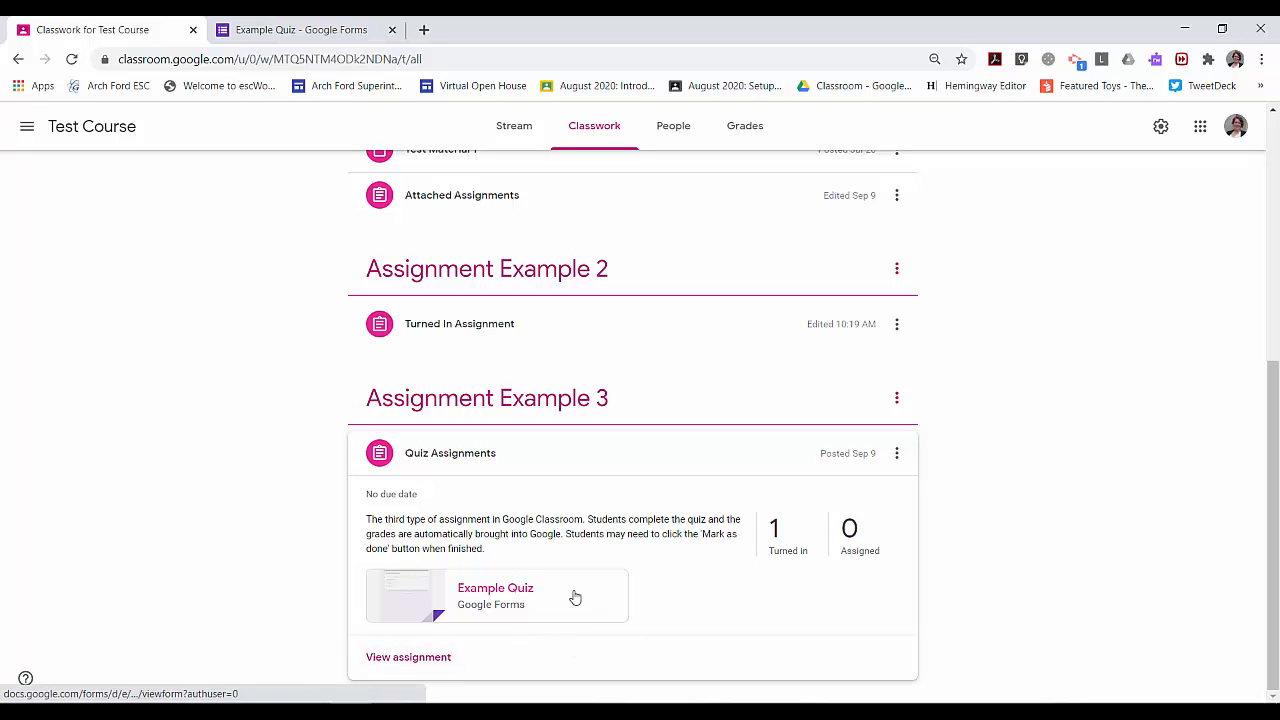
pyautogui.click(776, 549)
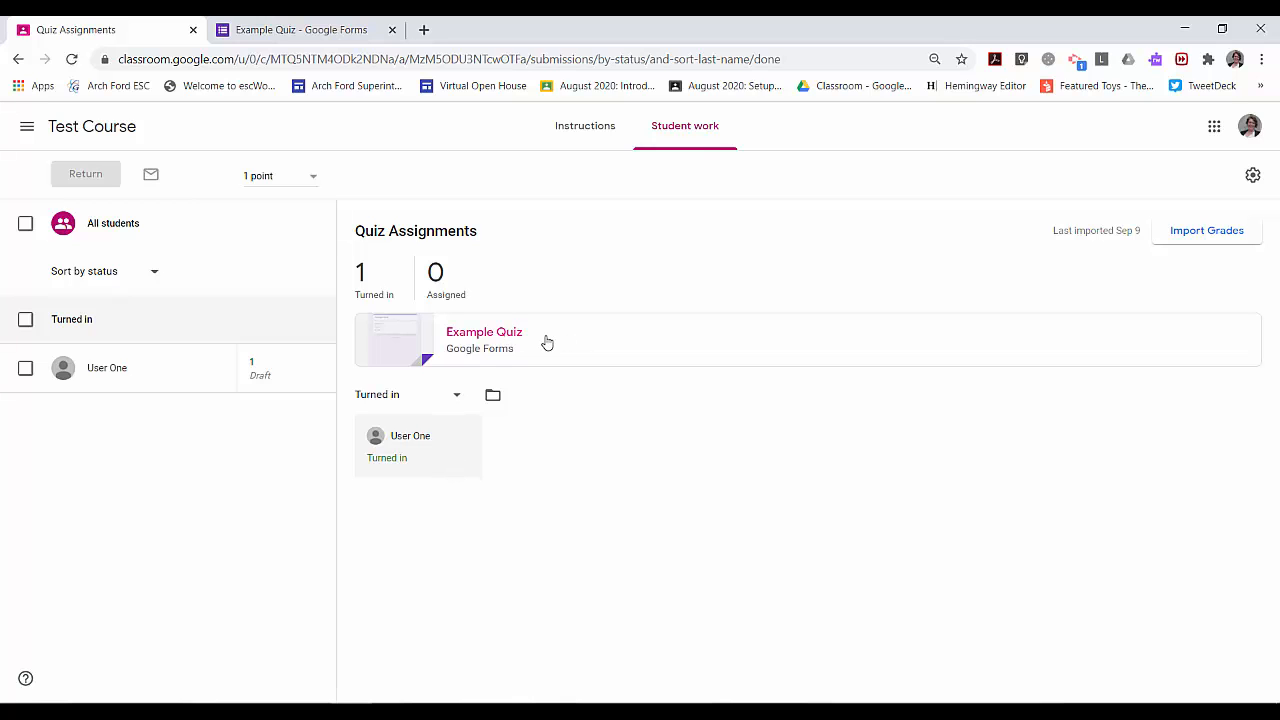
pyautogui.click(338, 24)
pyautogui.click(117, 24)
pyautogui.click(1229, 233)
pyautogui.click(820, 445)
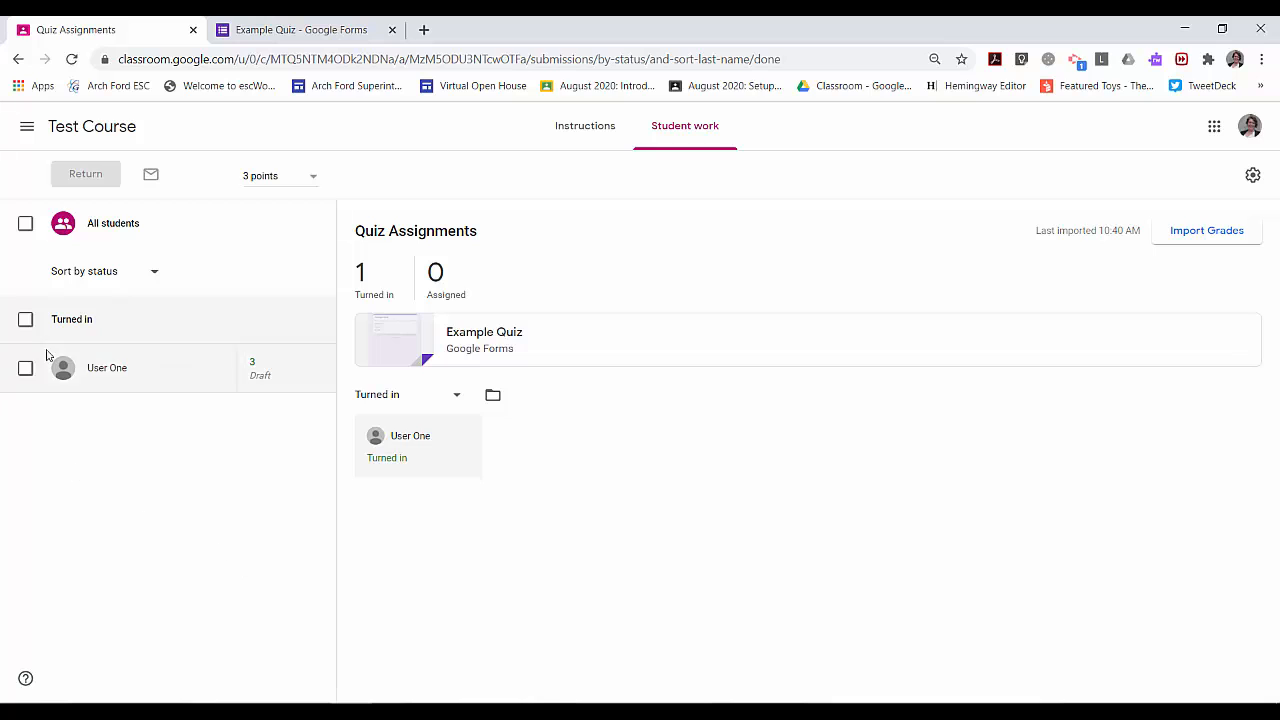
# Select the turned-in student work and return it with the private comment "Great job!".
pyautogui.click(25, 320)
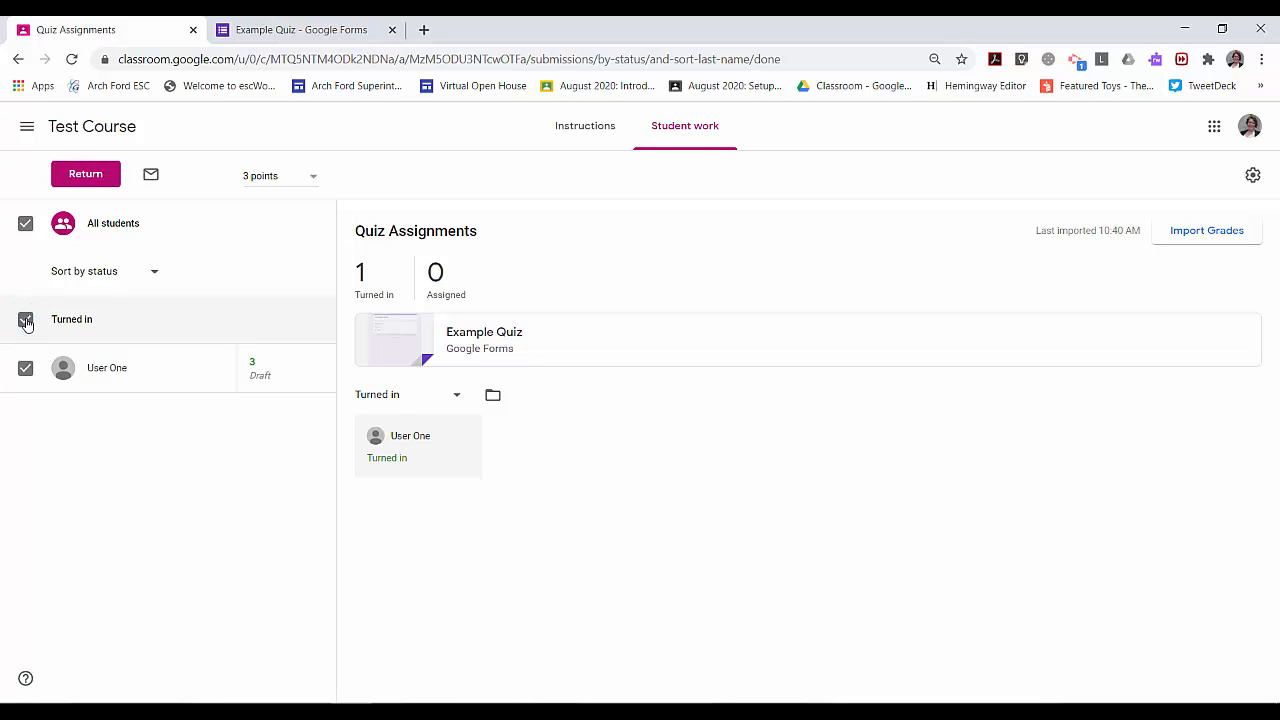
pyautogui.click(82, 174)
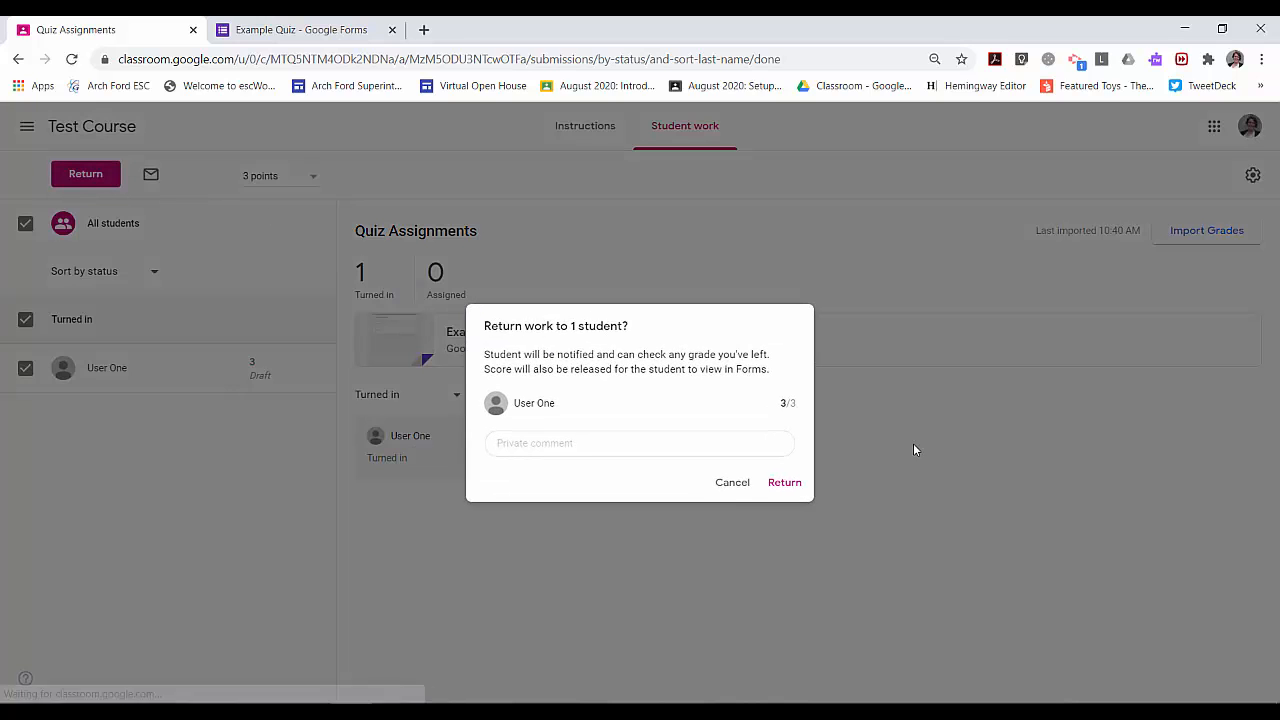
pyautogui.click(587, 443)
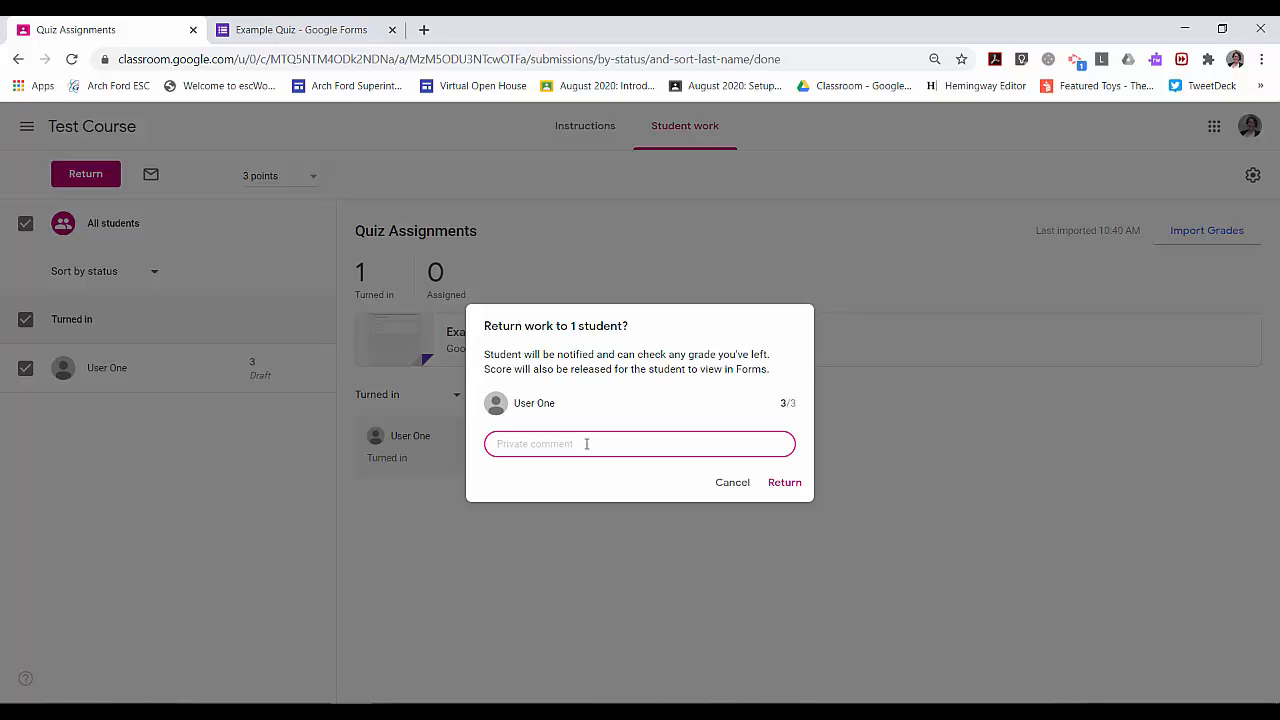
pyautogui.write('Great job!')
pyautogui.click(784, 483)
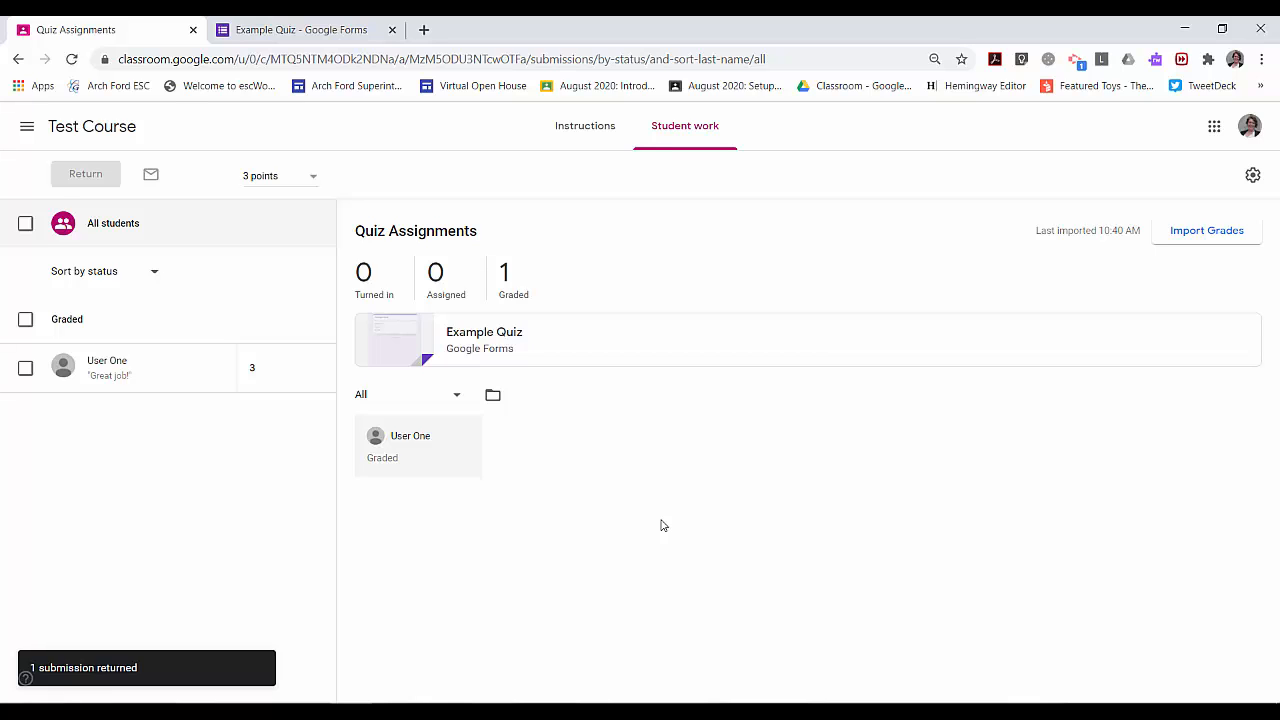
# Switch to the Example Quiz form and review its general sign-in and response limit settings.
pyautogui.click(305, 24)
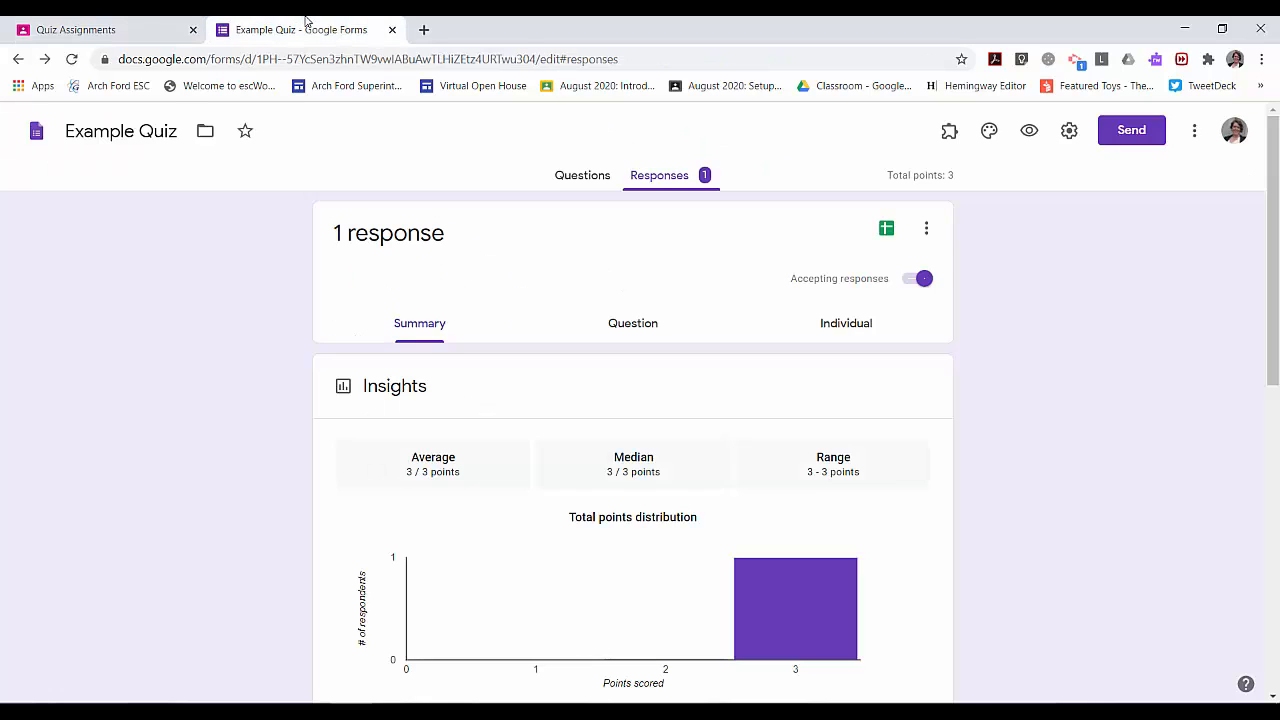
pyautogui.click(75, 29)
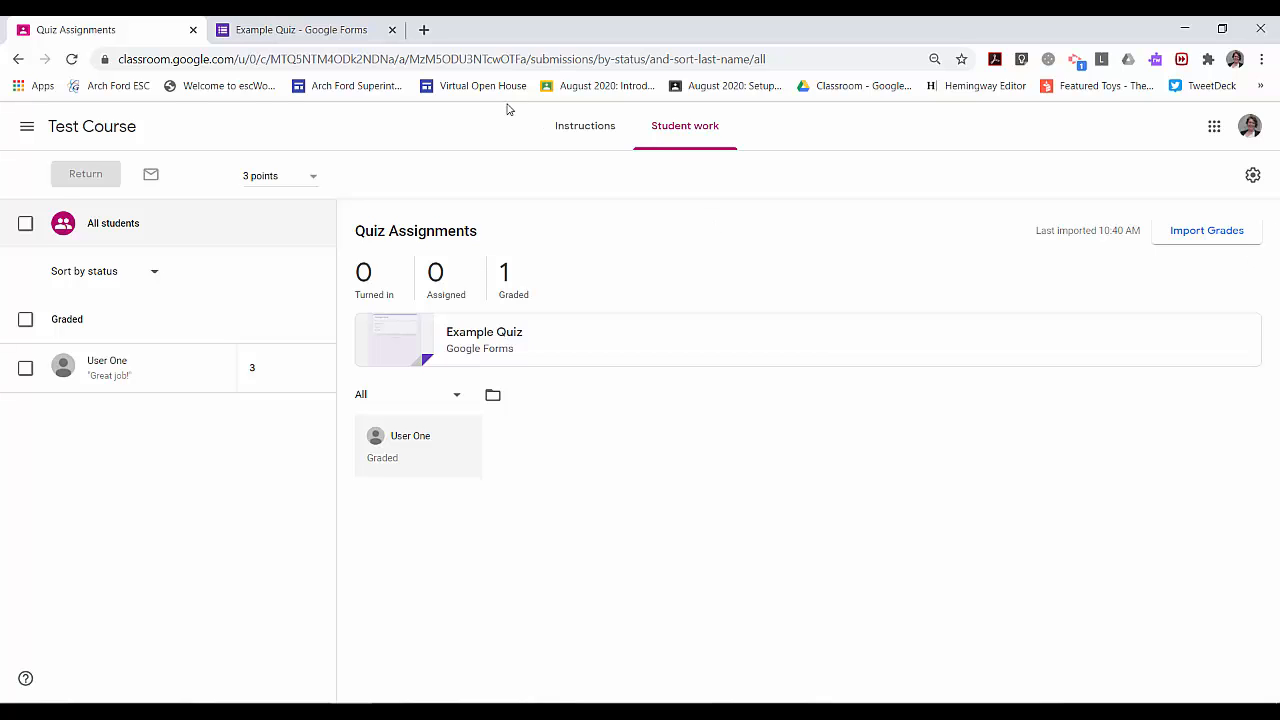
pyautogui.click(308, 24)
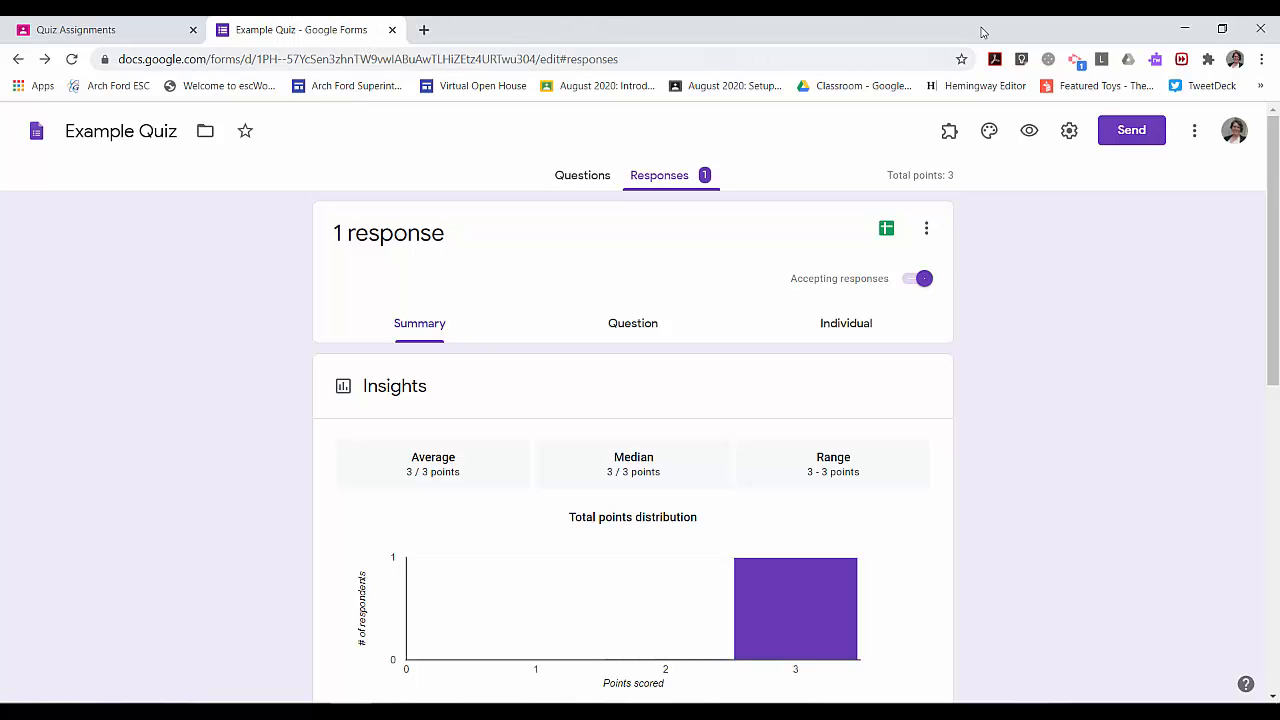
pyautogui.click(1069, 131)
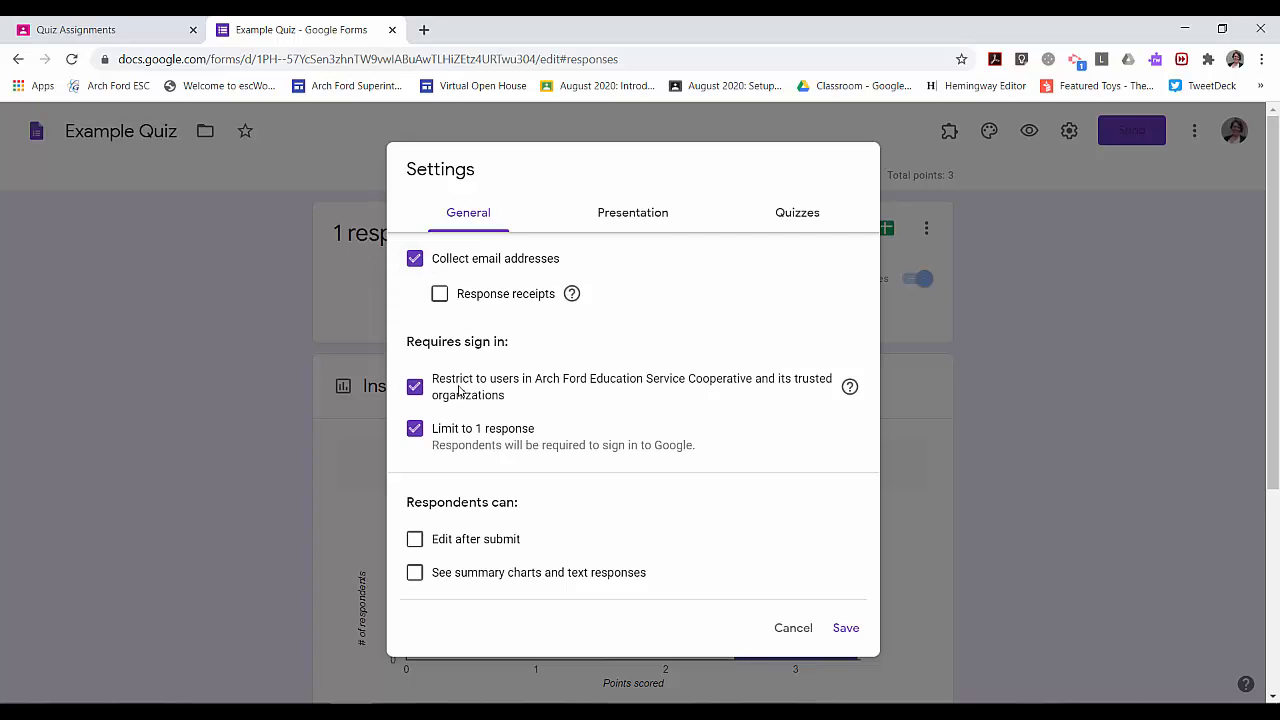
pyautogui.click(856, 630)
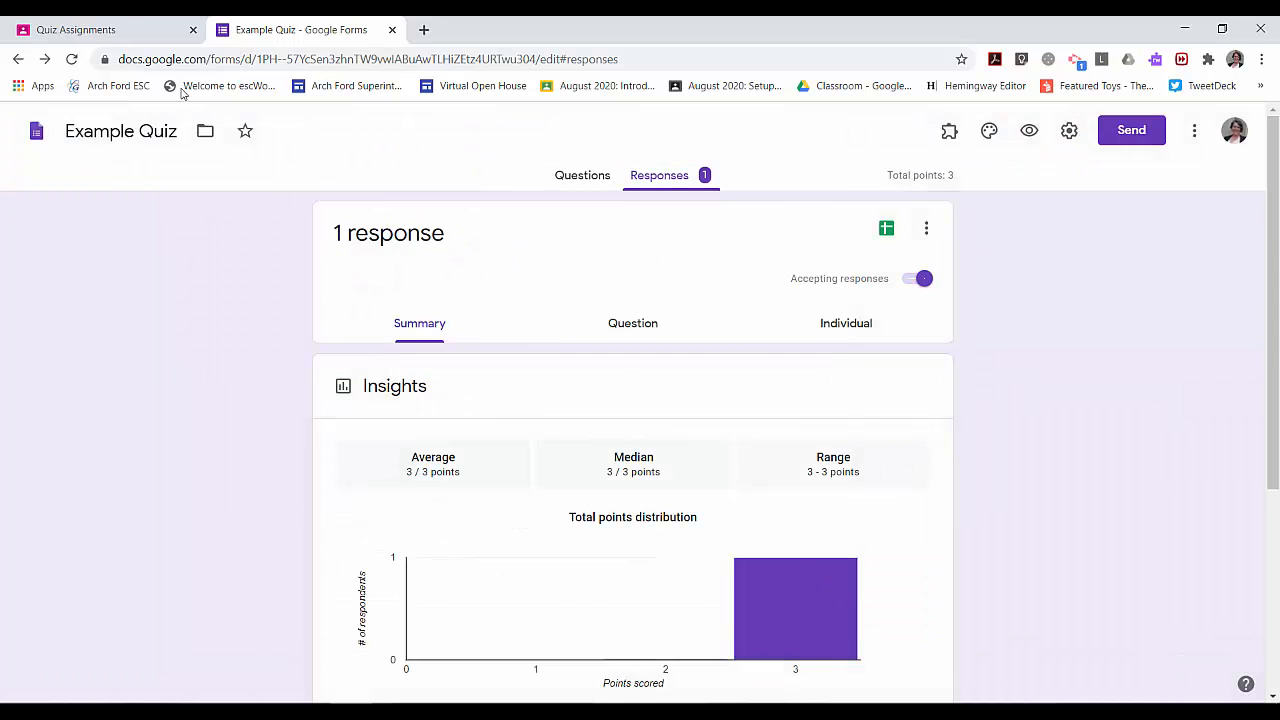
# Reload the Quiz Assignments page in Classroom and return to the Example Quiz response summary to examine the scores list.
pyautogui.click(98, 22)
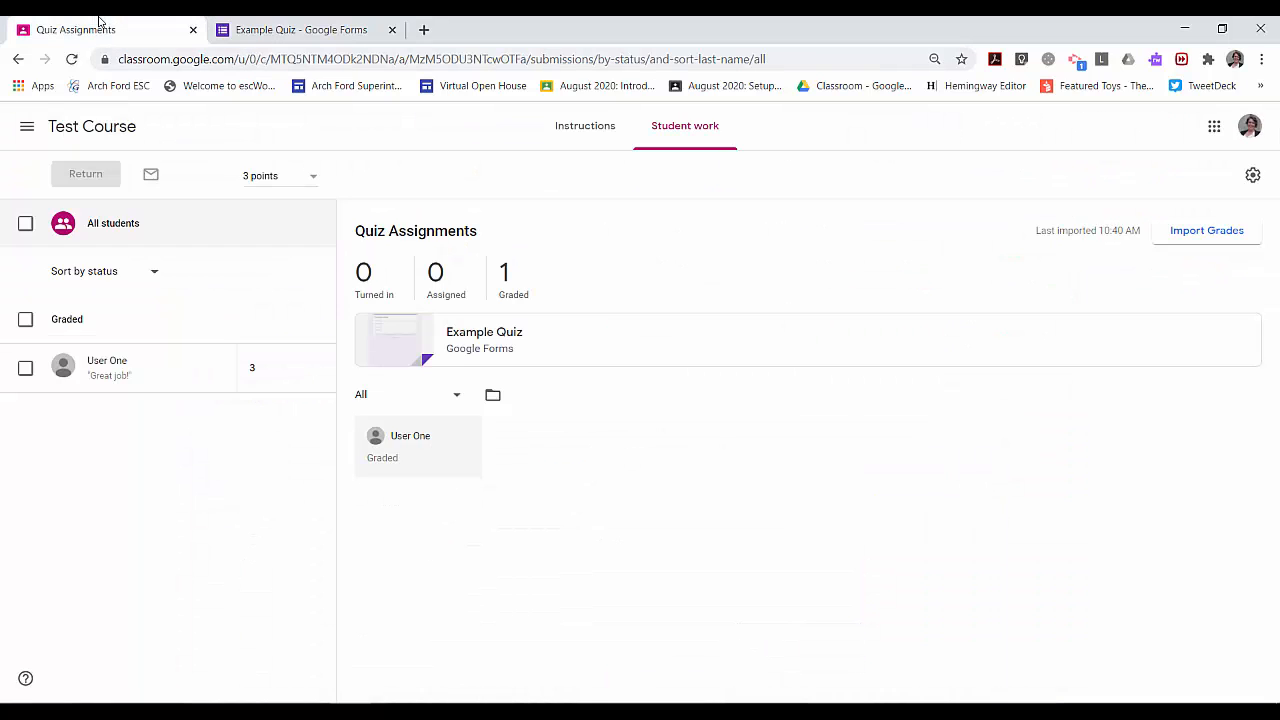
pyautogui.click(71, 59)
pyautogui.click(283, 28)
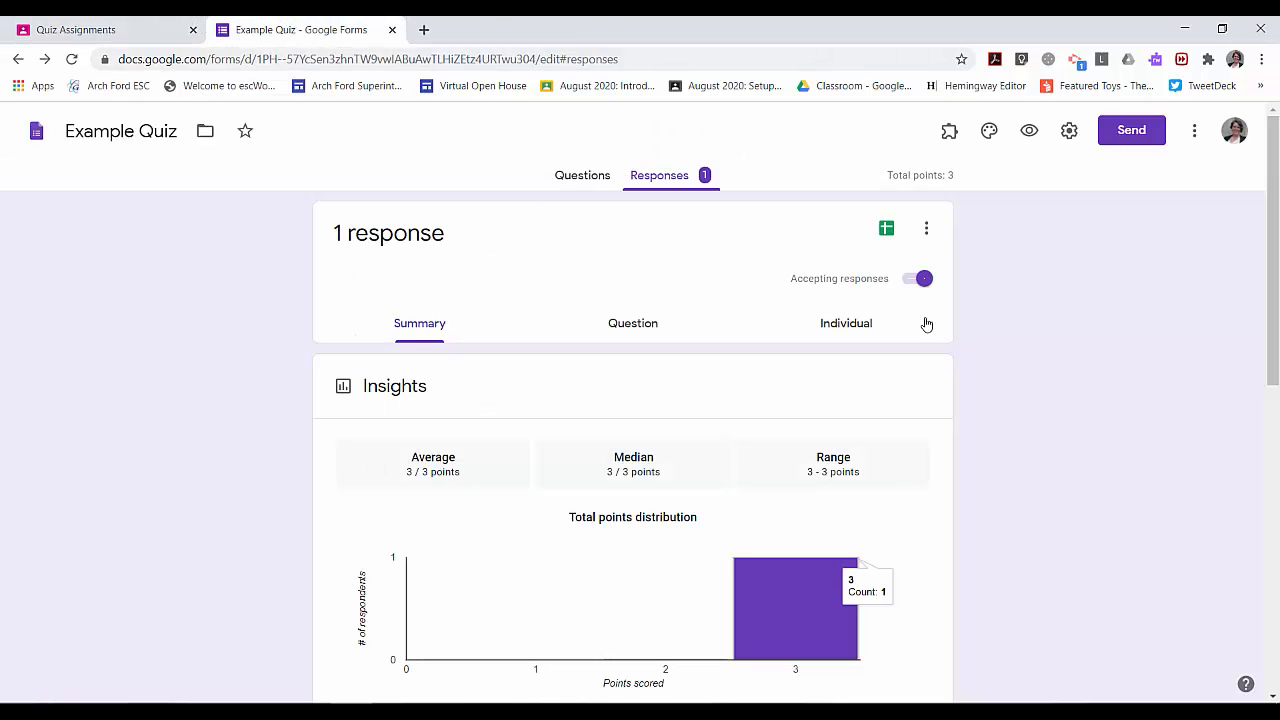
pyautogui.scroll(-3, 889, 420)
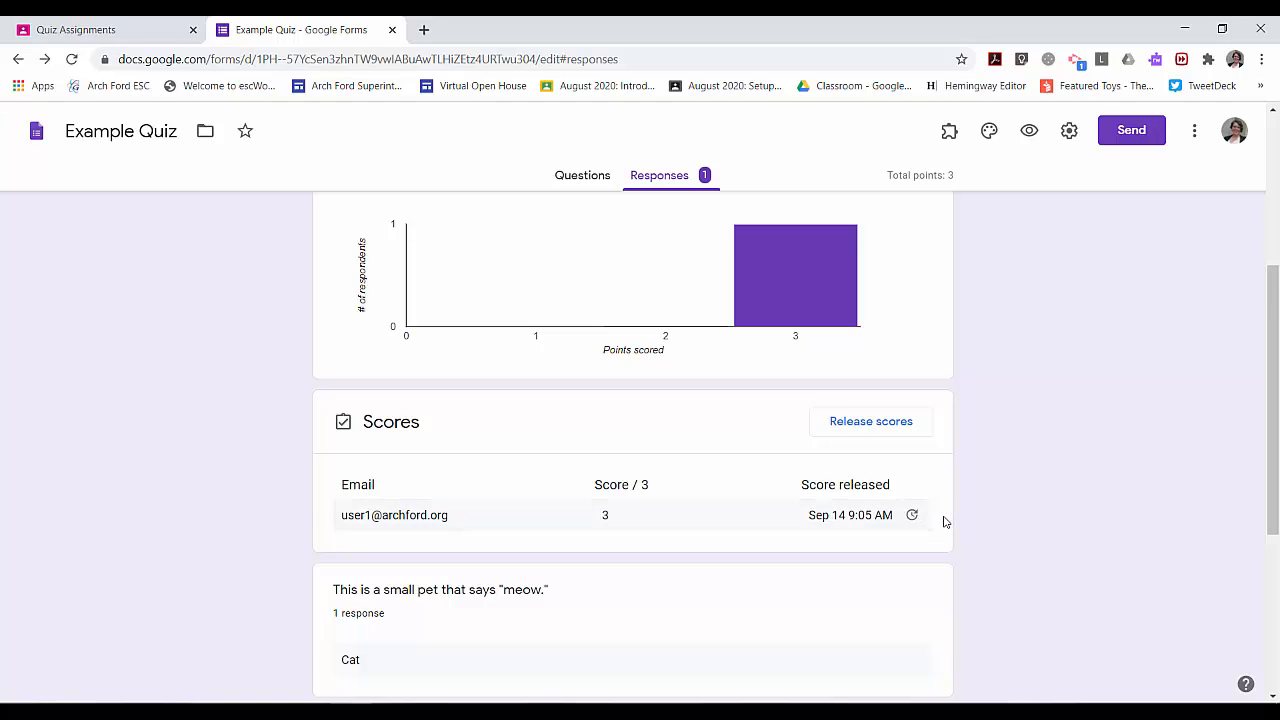
pyautogui.scroll(-1, 944, 521)
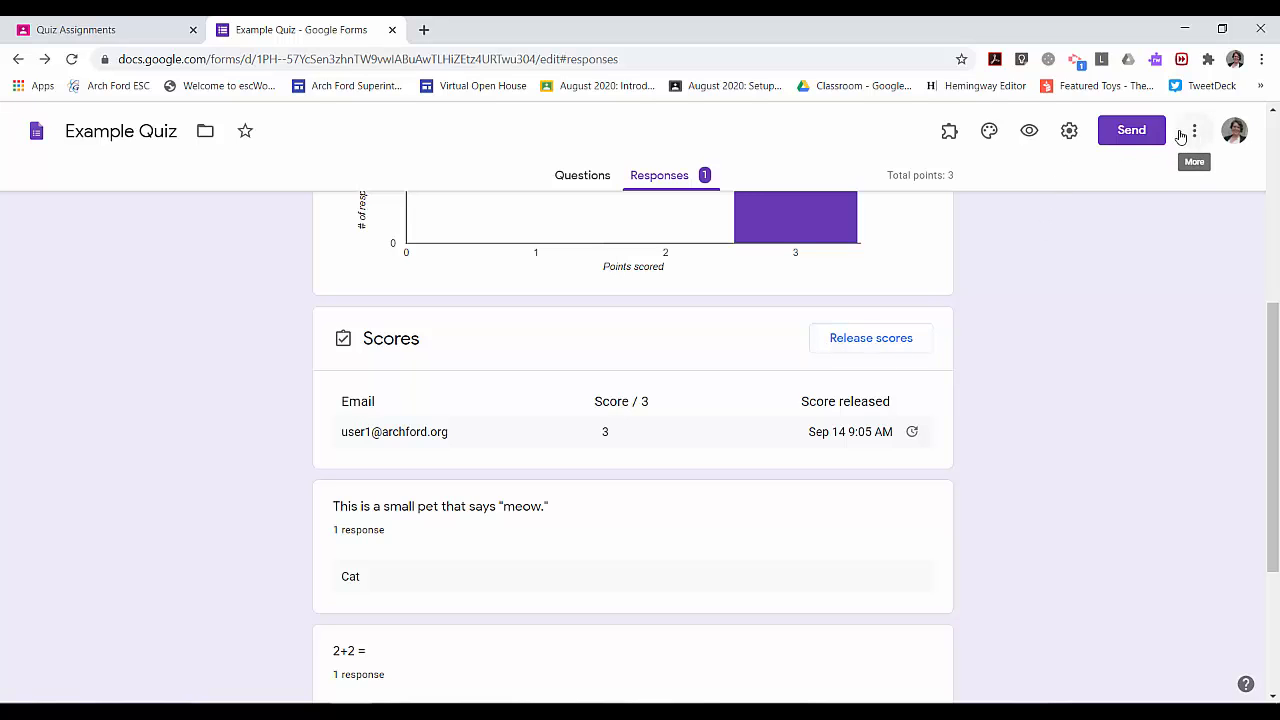
# Try the grade release options "Later, after manual review" and "Immediately after each submission" in the quiz settings and discard the changes.
pyautogui.click(1068, 134)
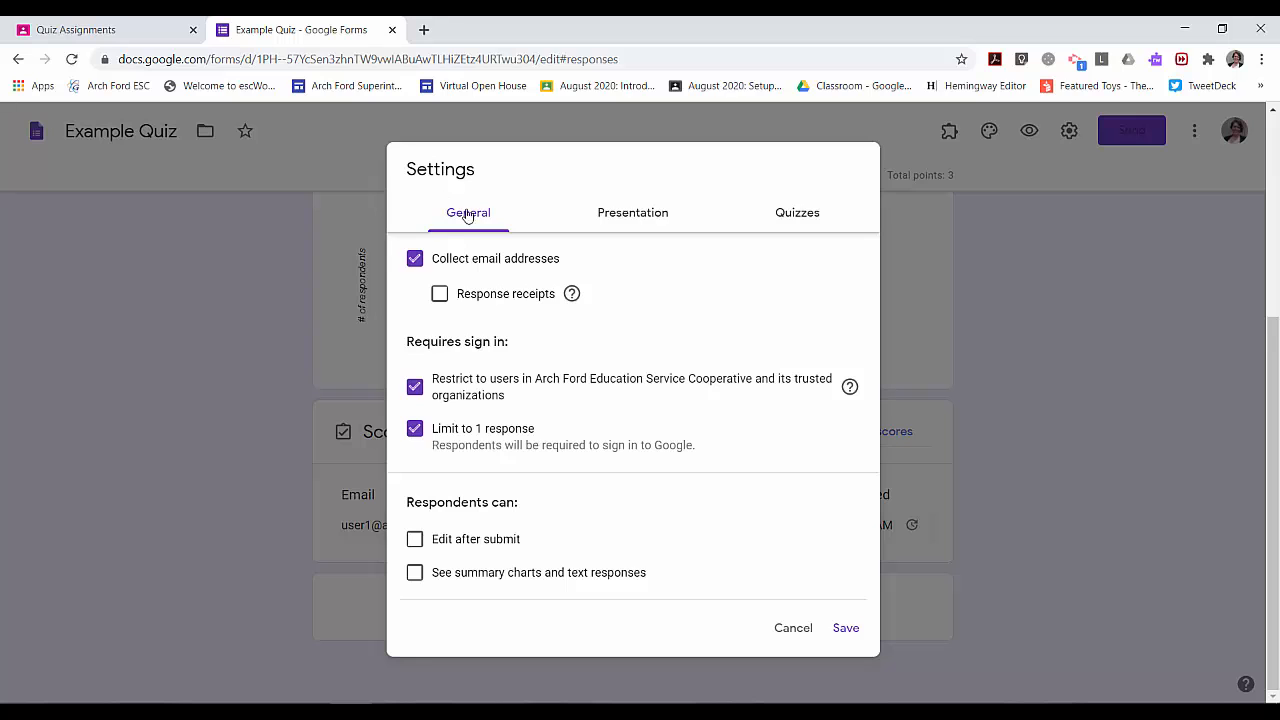
pyautogui.click(810, 216)
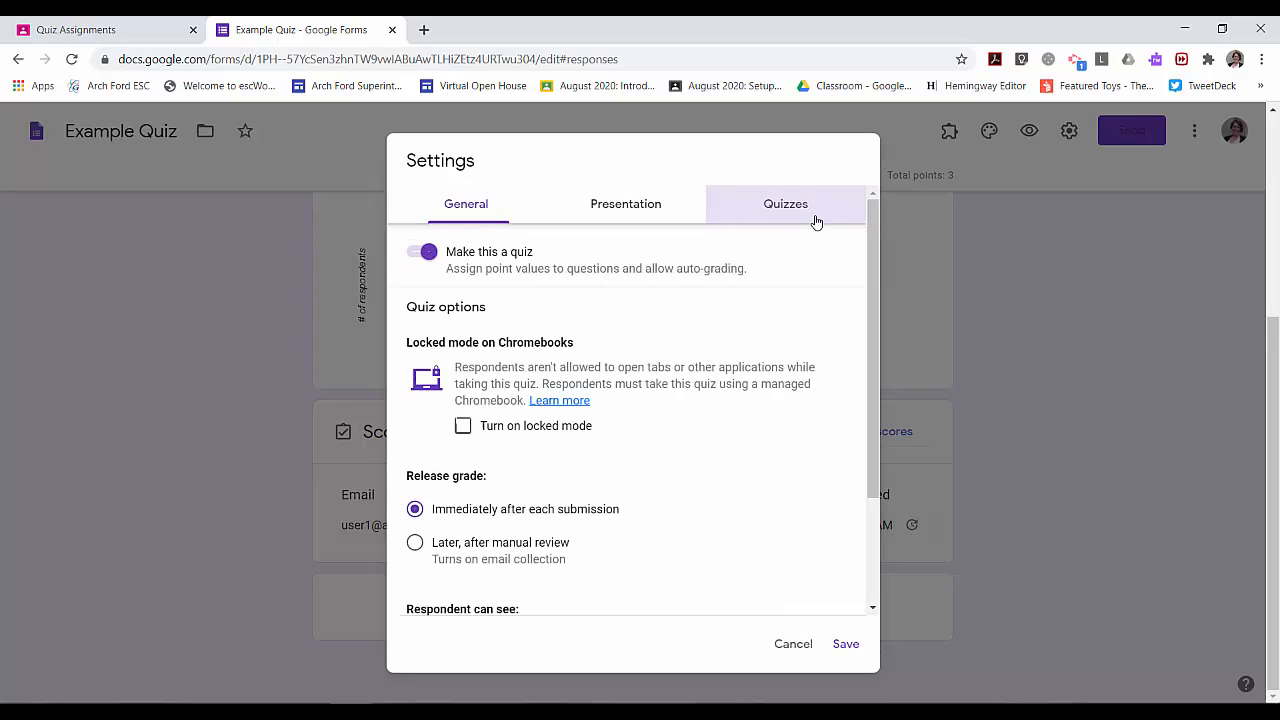
pyautogui.scroll(-2, 497, 446)
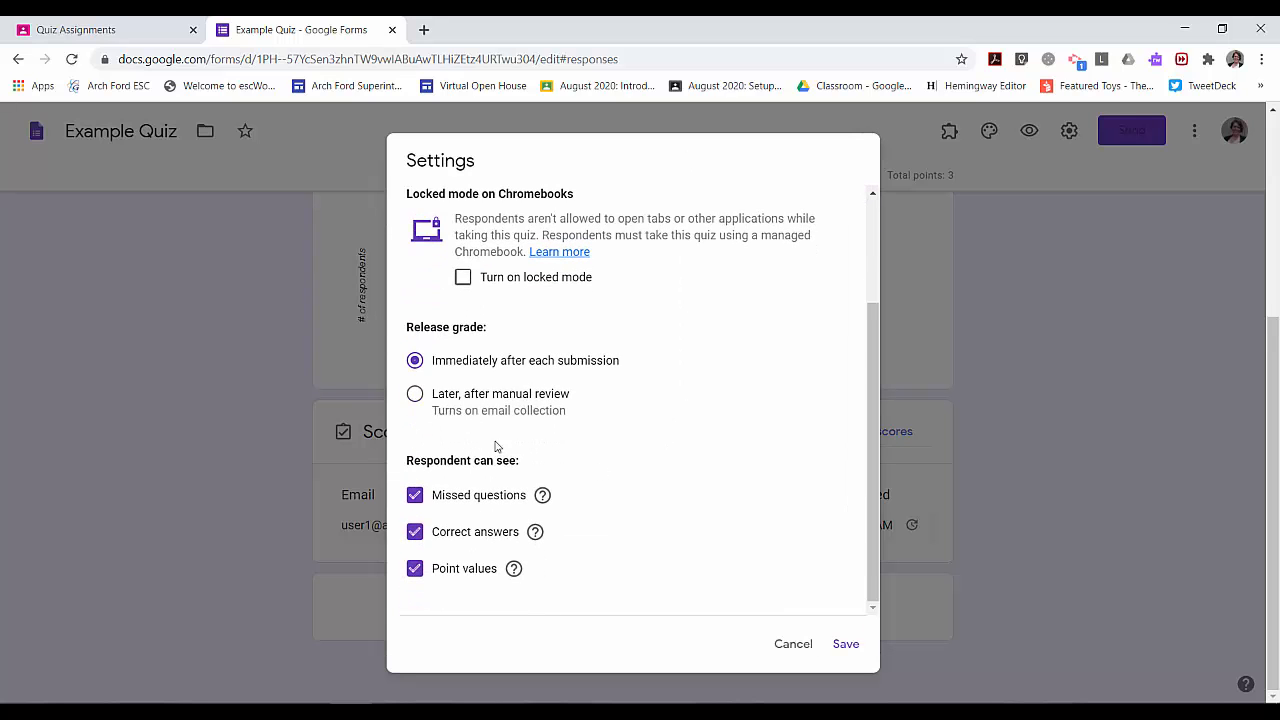
pyautogui.click(467, 400)
pyautogui.click(468, 360)
pyautogui.click(497, 414)
pyautogui.click(509, 362)
pyautogui.click(800, 646)
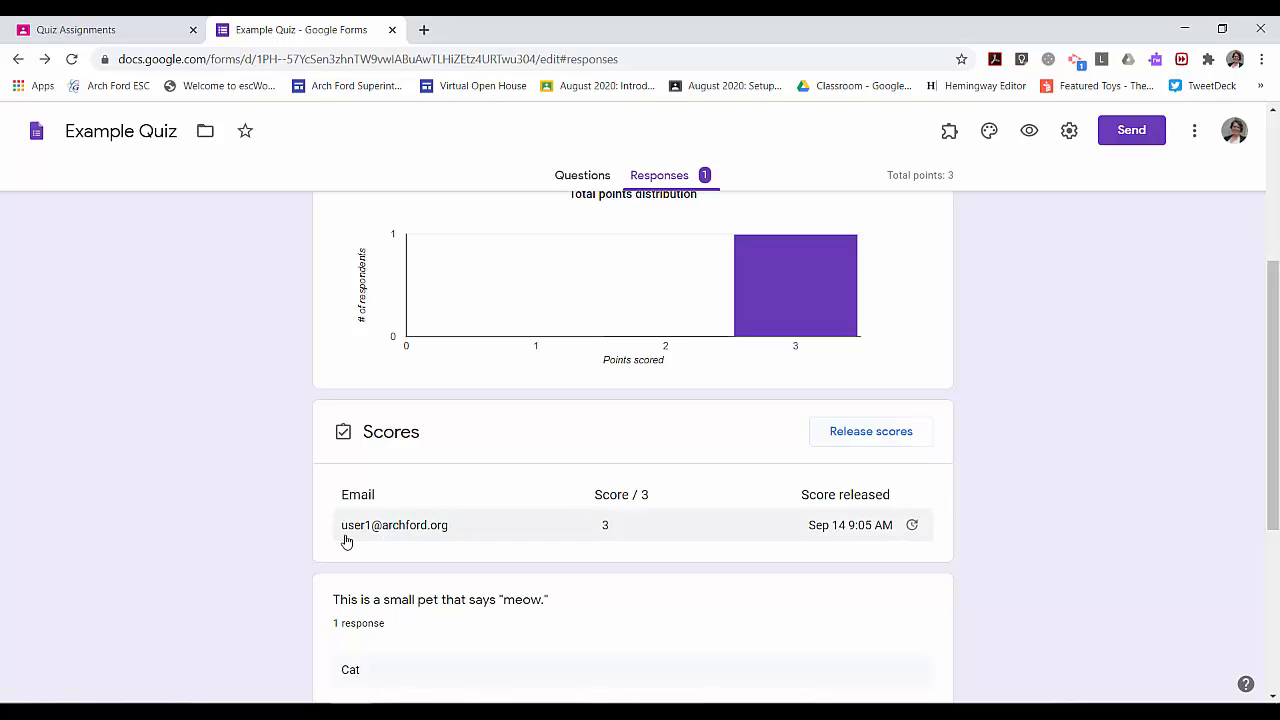
# Open the score release dialog, look at its optional message and recipients, and cancel it.
pyautogui.click(895, 432)
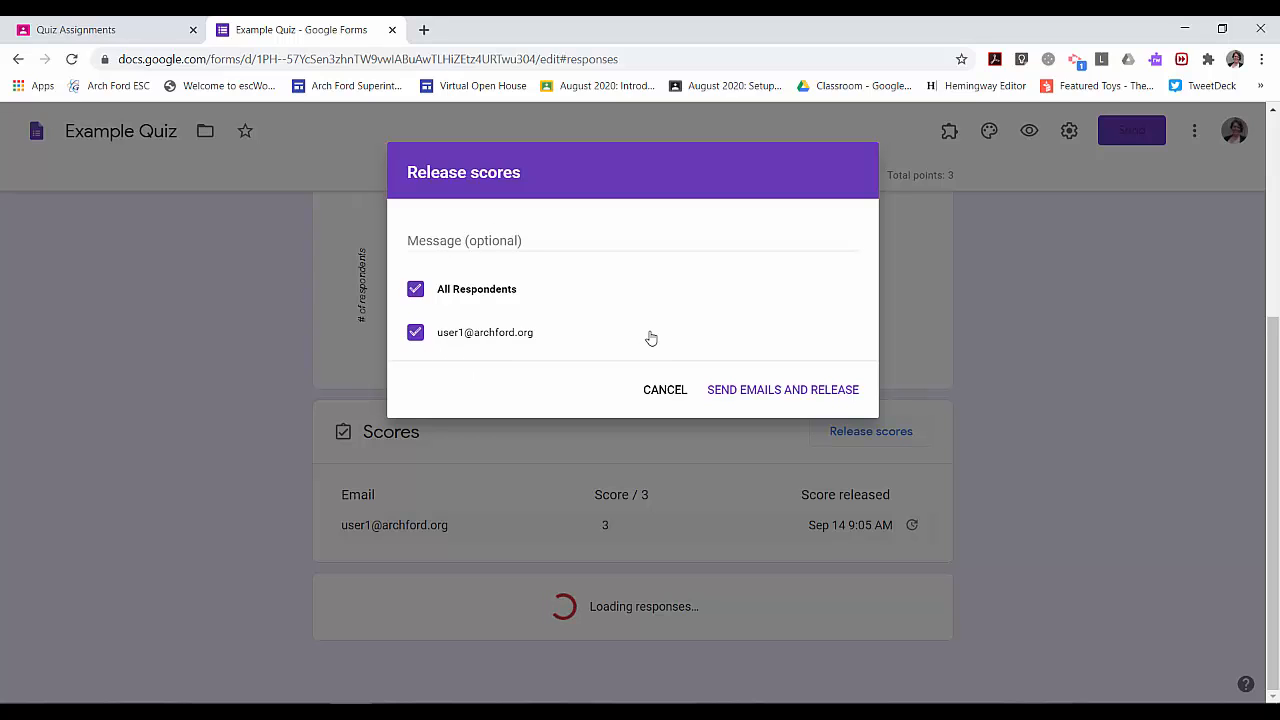
pyautogui.click(467, 241)
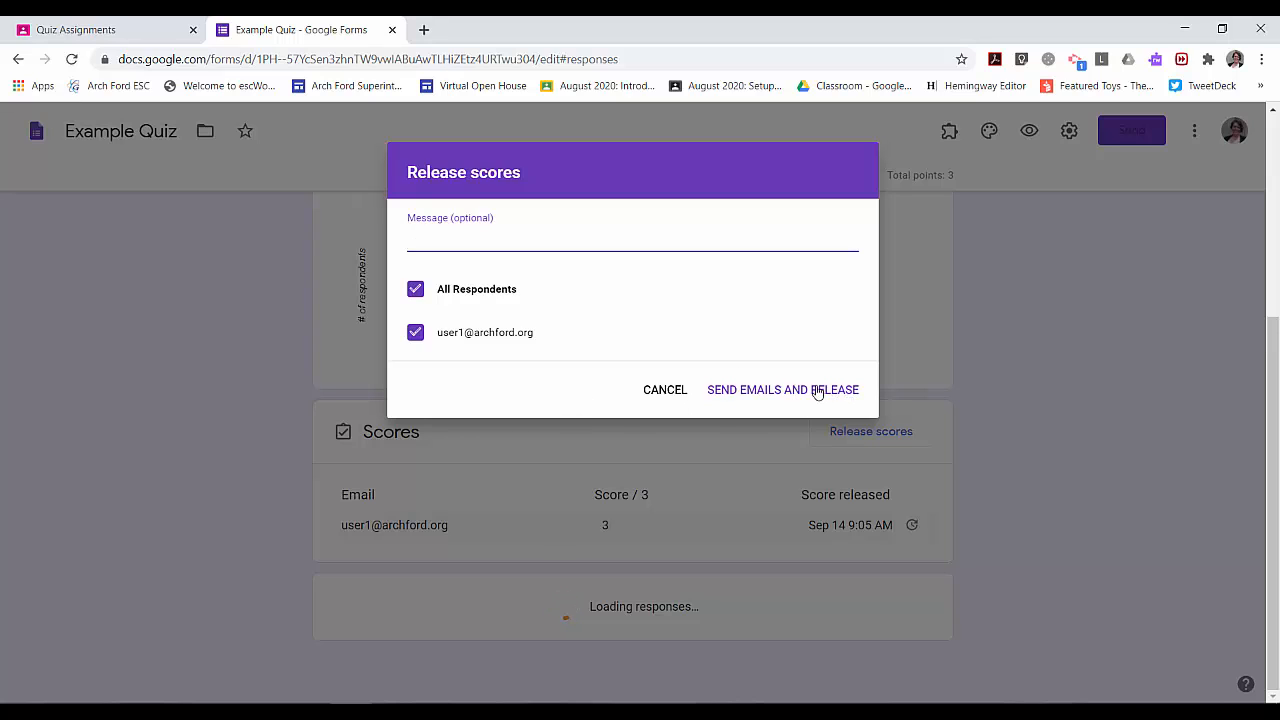
pyautogui.click(662, 392)
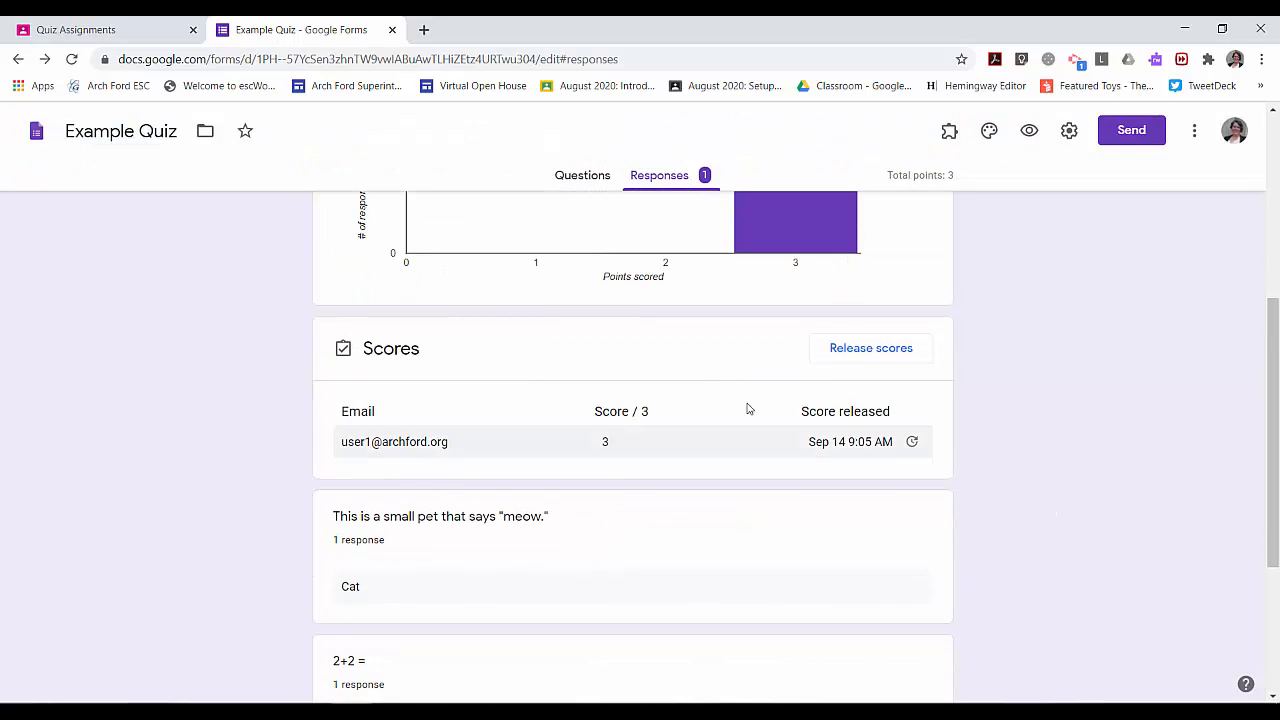
# Check the release grade option in the quiz settings and close them without saving.
pyautogui.click(1071, 134)
pyautogui.click(806, 206)
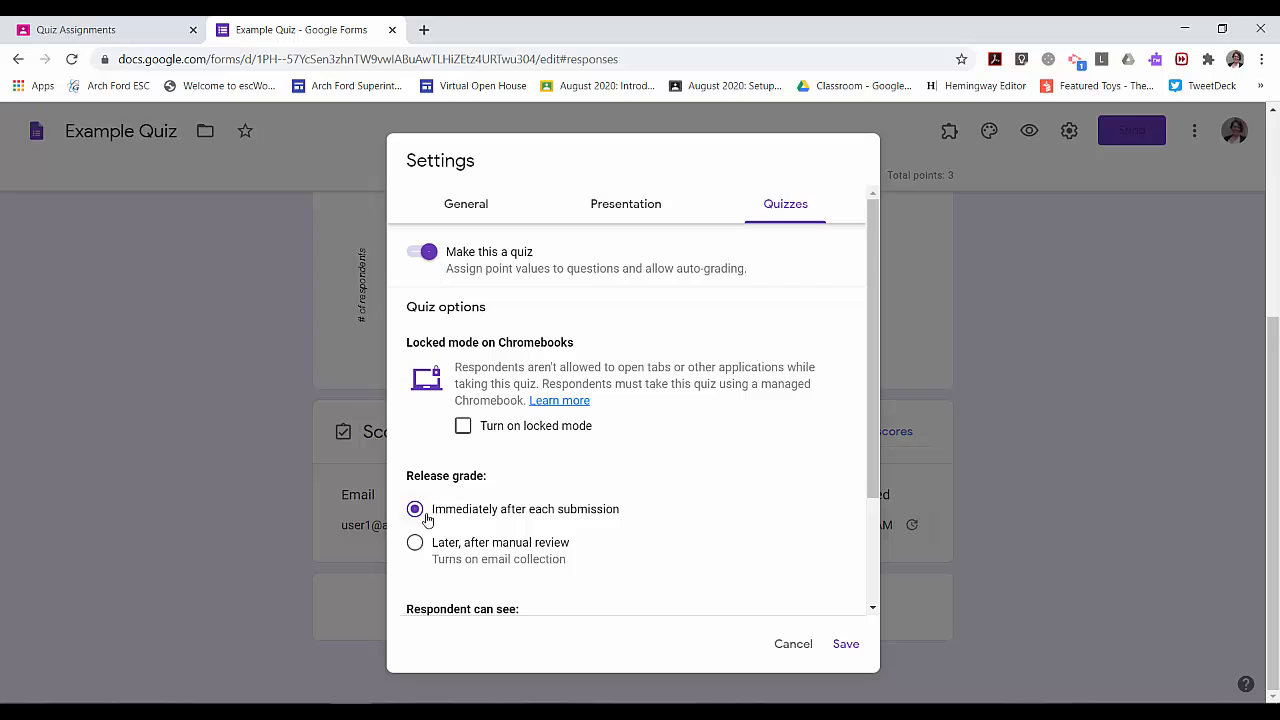
pyautogui.click(795, 648)
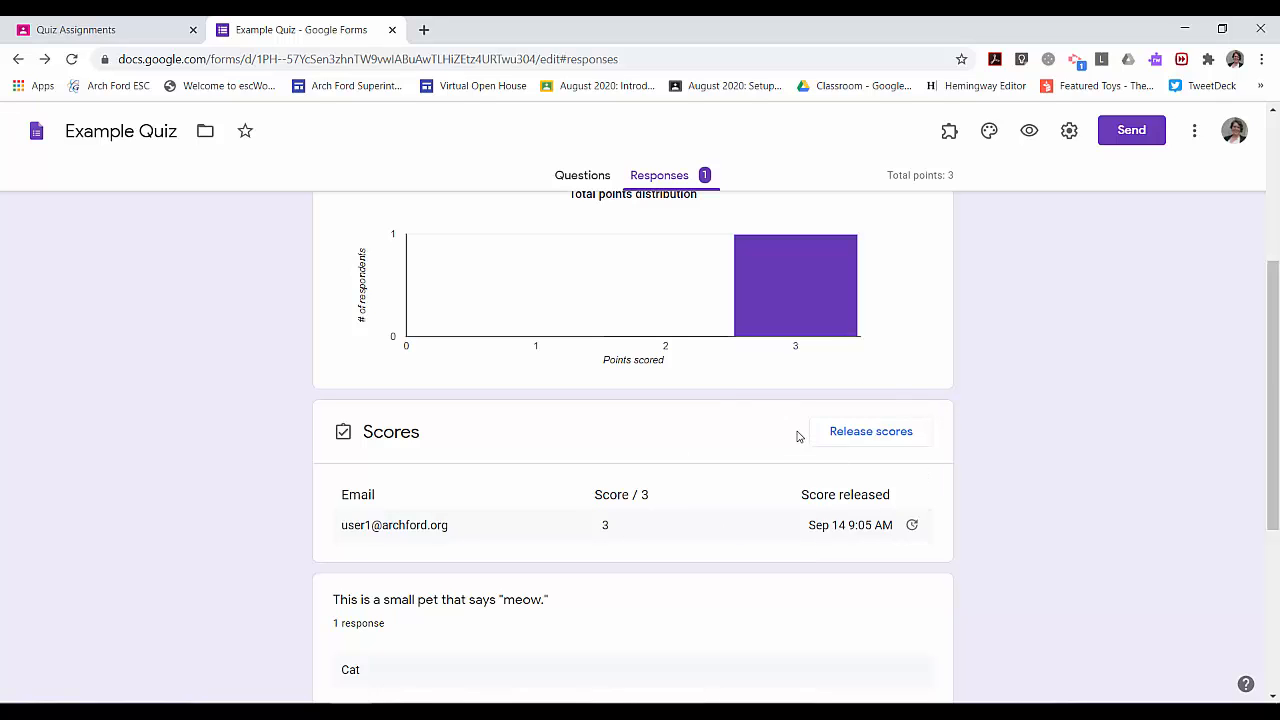
# Examine the scores list and the option to send emails and release scores, and cancel the release.
pyautogui.scroll(-1, 803, 430)
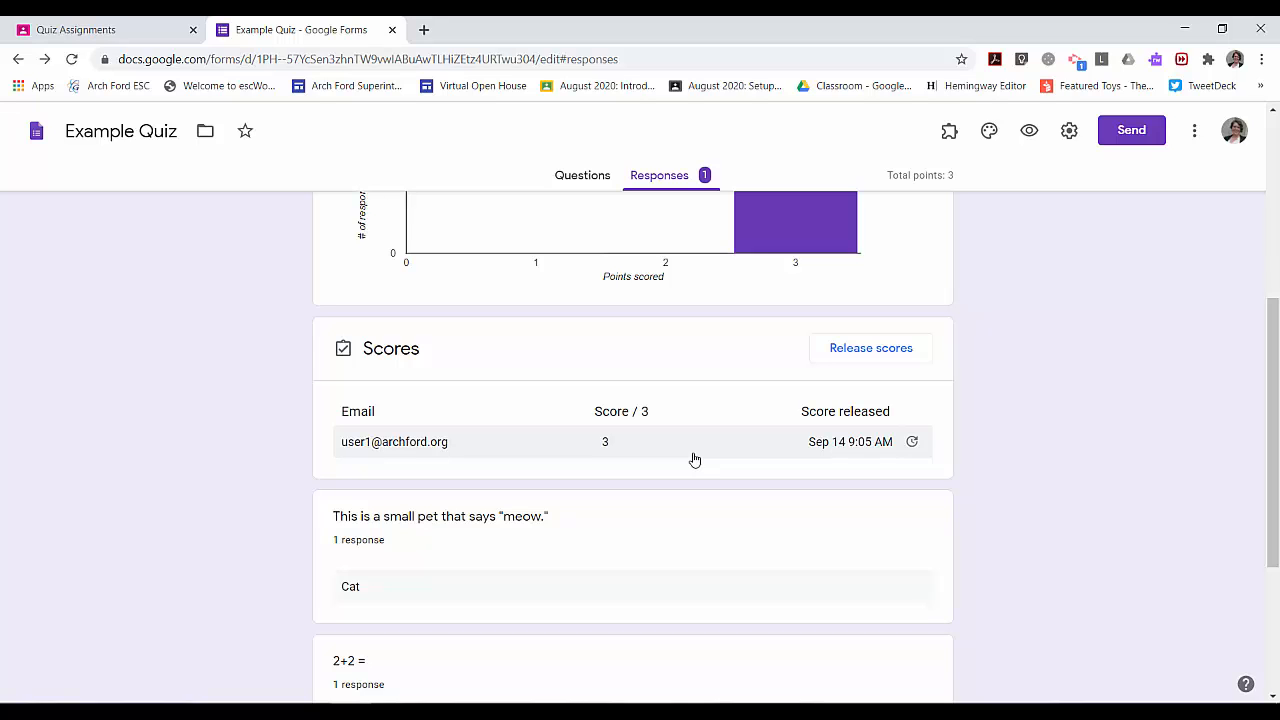
pyautogui.click(871, 348)
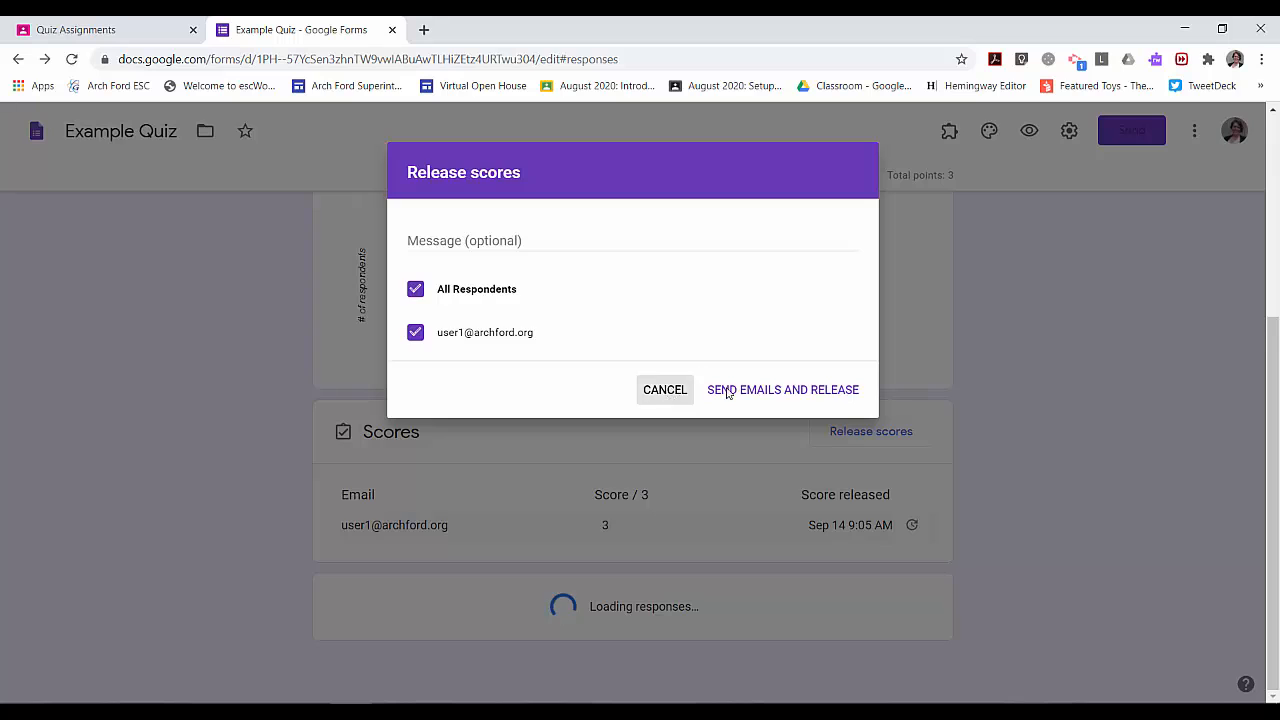
pyautogui.click(690, 389)
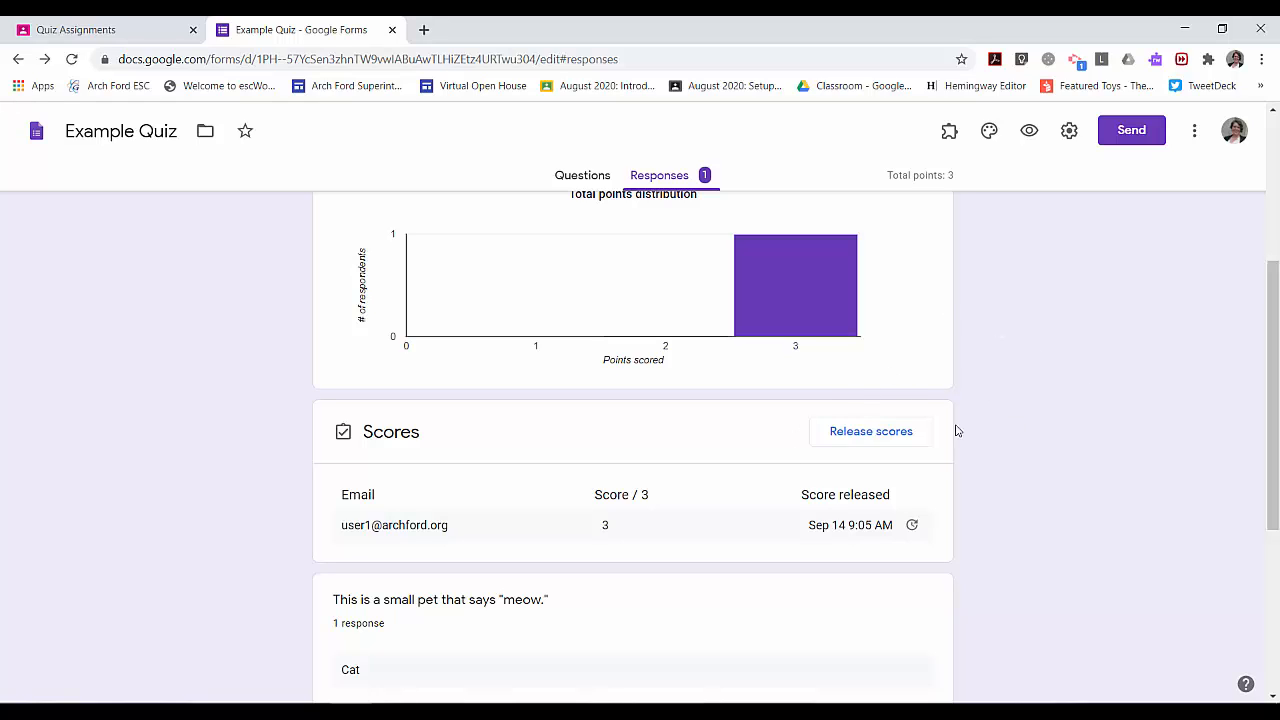
# Try setting grade release to "Later, after manual review" in the quiz settings and cancel.
pyautogui.click(1071, 132)
pyautogui.click(830, 218)
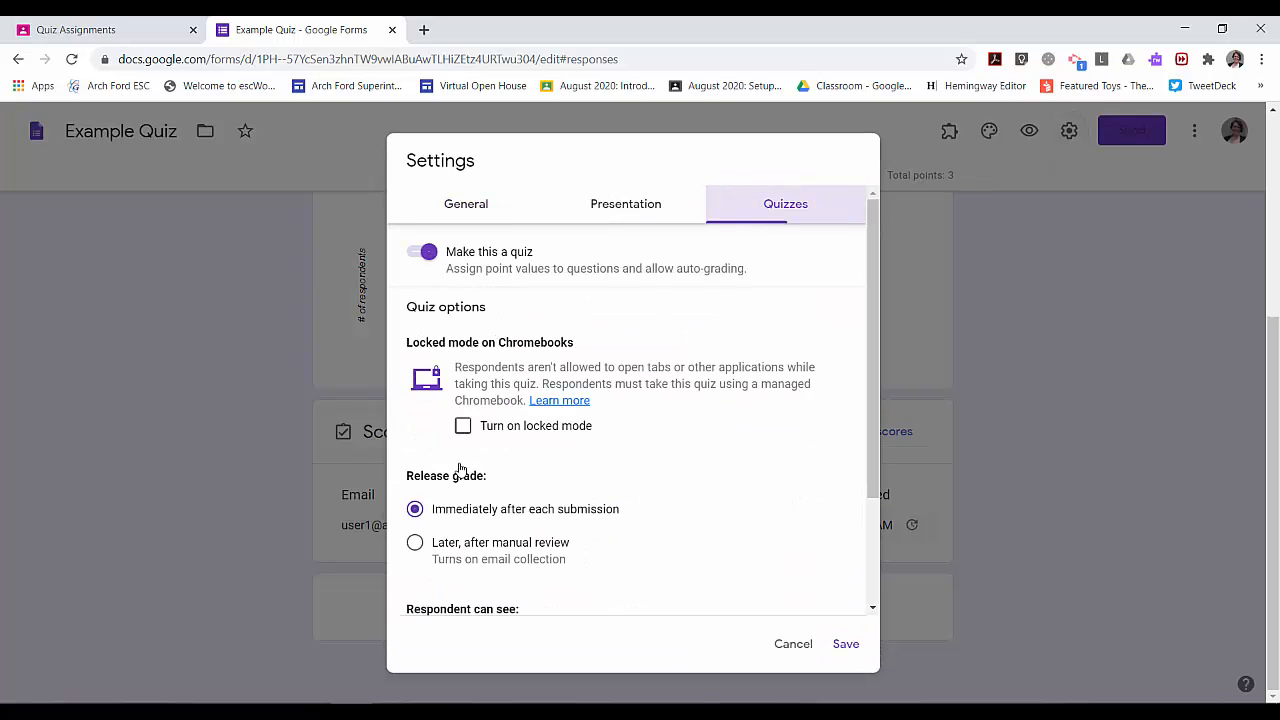
pyautogui.click(478, 548)
pyautogui.scroll(-1, 628, 531)
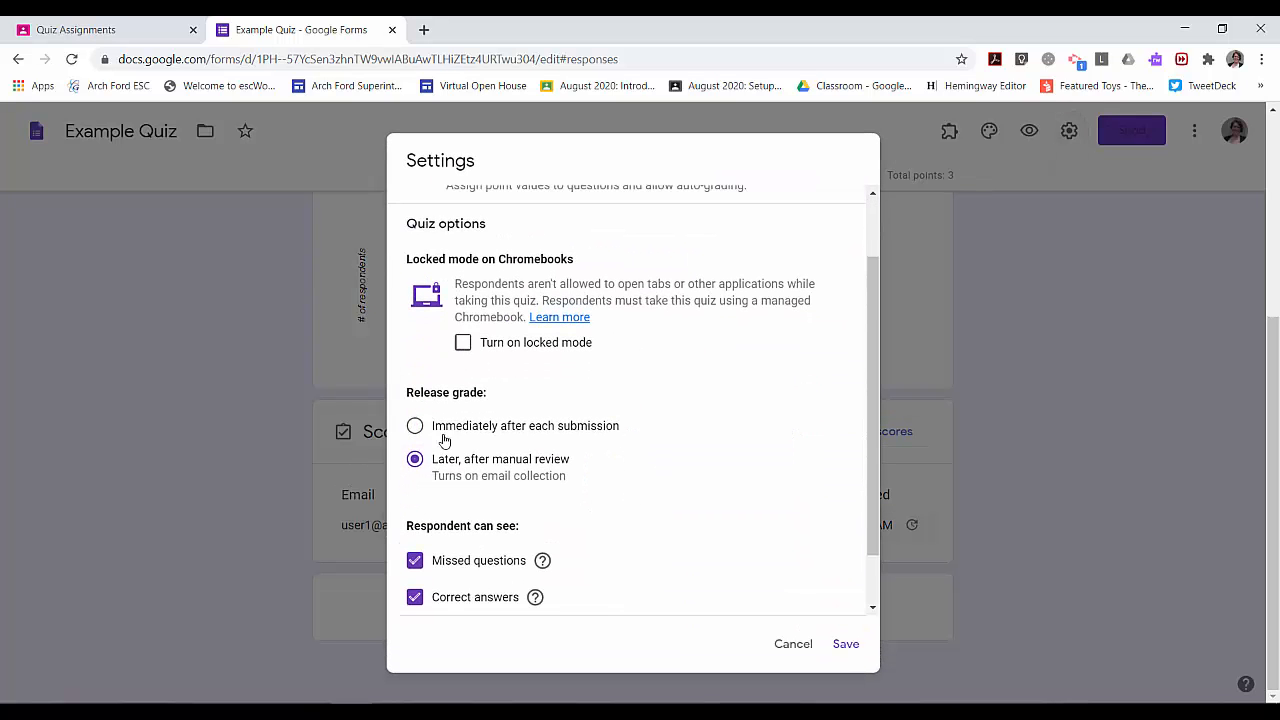
pyautogui.click(797, 648)
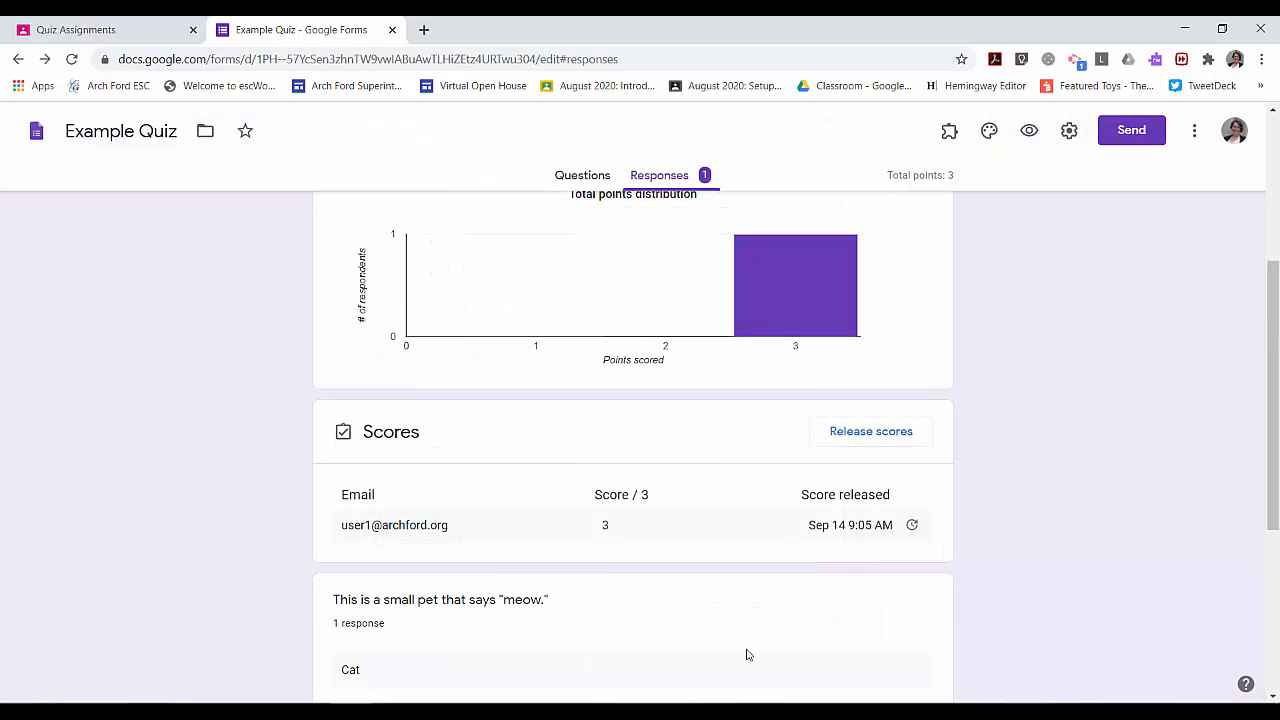
# Turn off "Limit to 1 response" in the form's general settings and save.
pyautogui.scroll(2, 1046, 517)
pyautogui.scroll(-2, 1046, 517)
pyautogui.scroll(3, 230, 388)
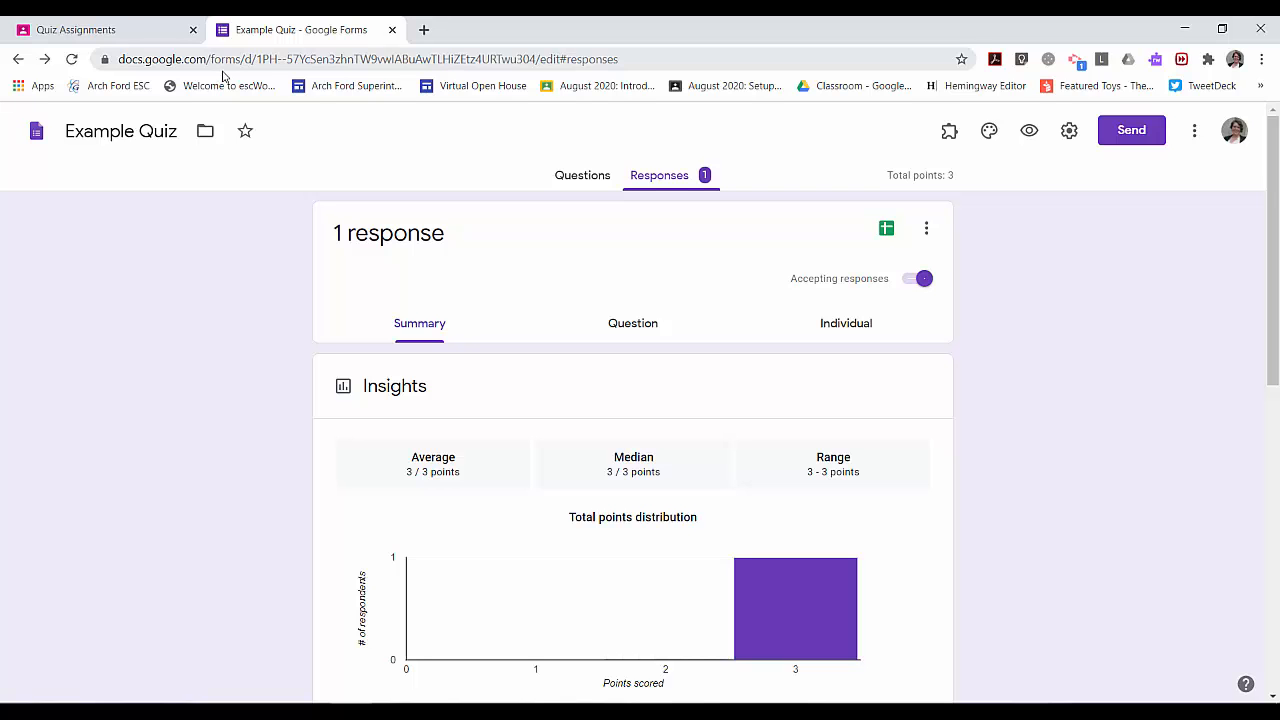
pyautogui.click(1069, 133)
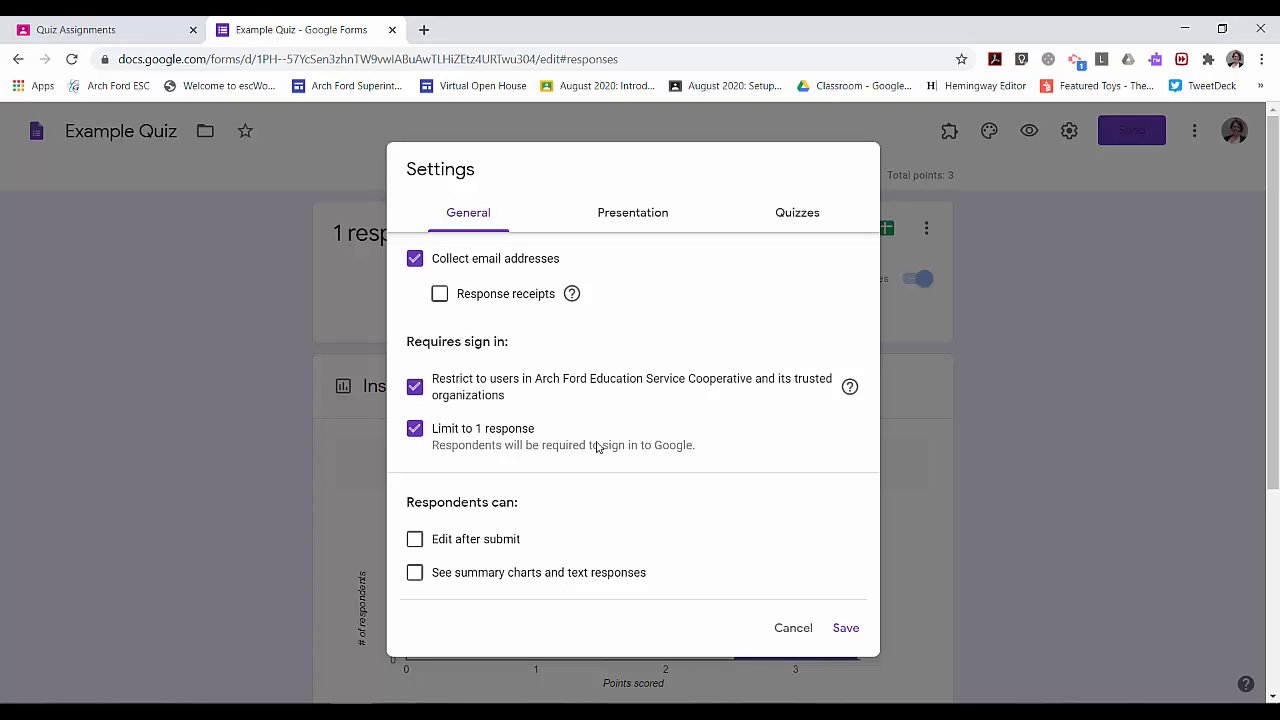
pyautogui.click(415, 430)
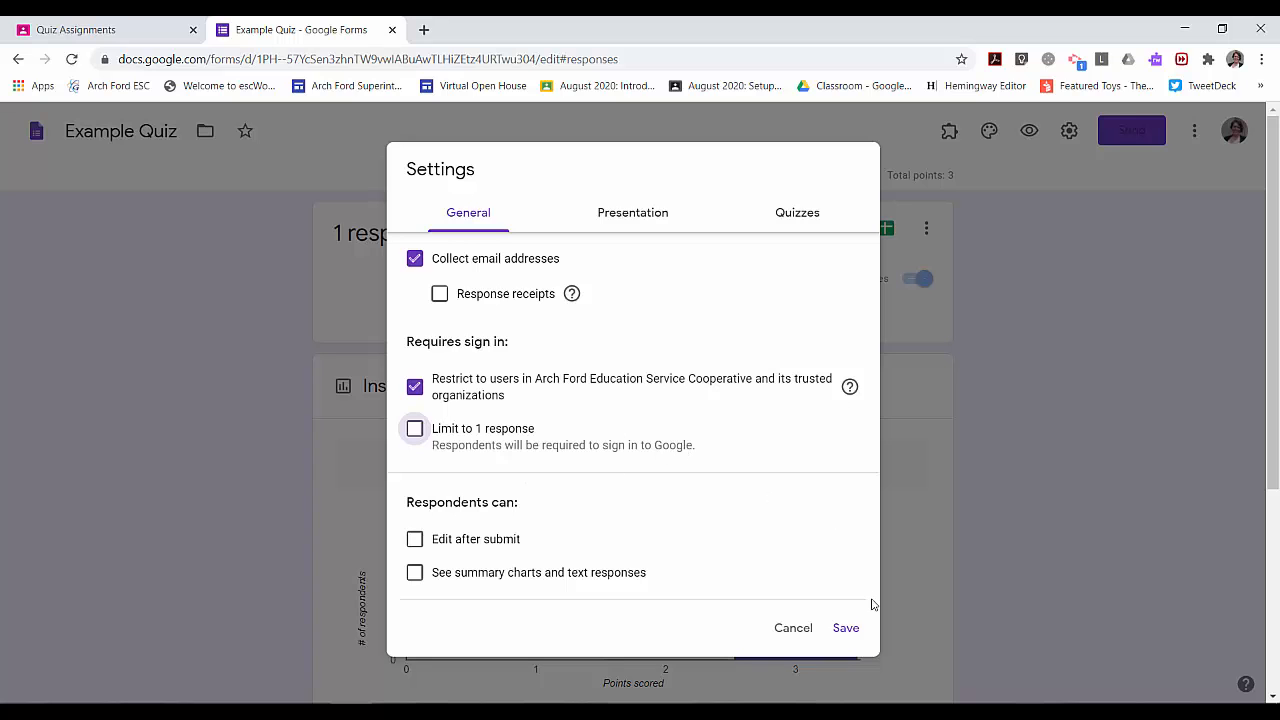
pyautogui.click(852, 634)
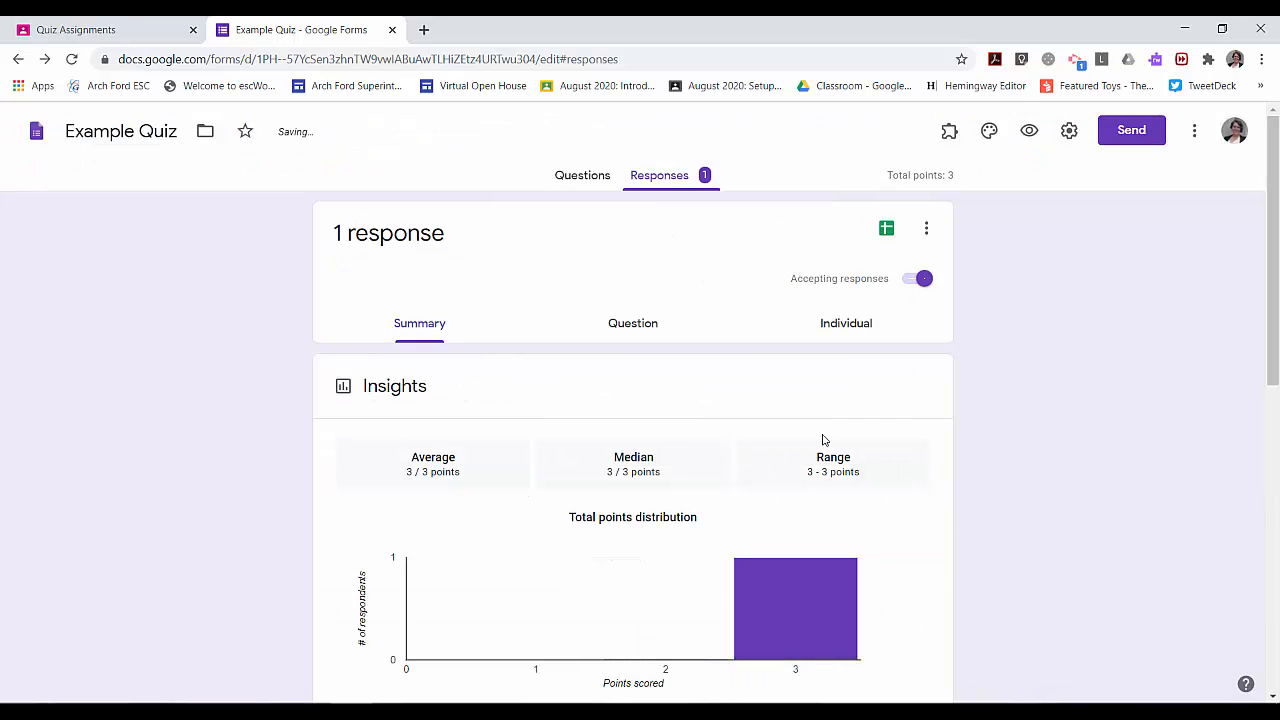
# Review the score distribution and scores list, and switch back to the Quiz Assignments page in Classroom.
pyautogui.scroll(-3, 890, 443)
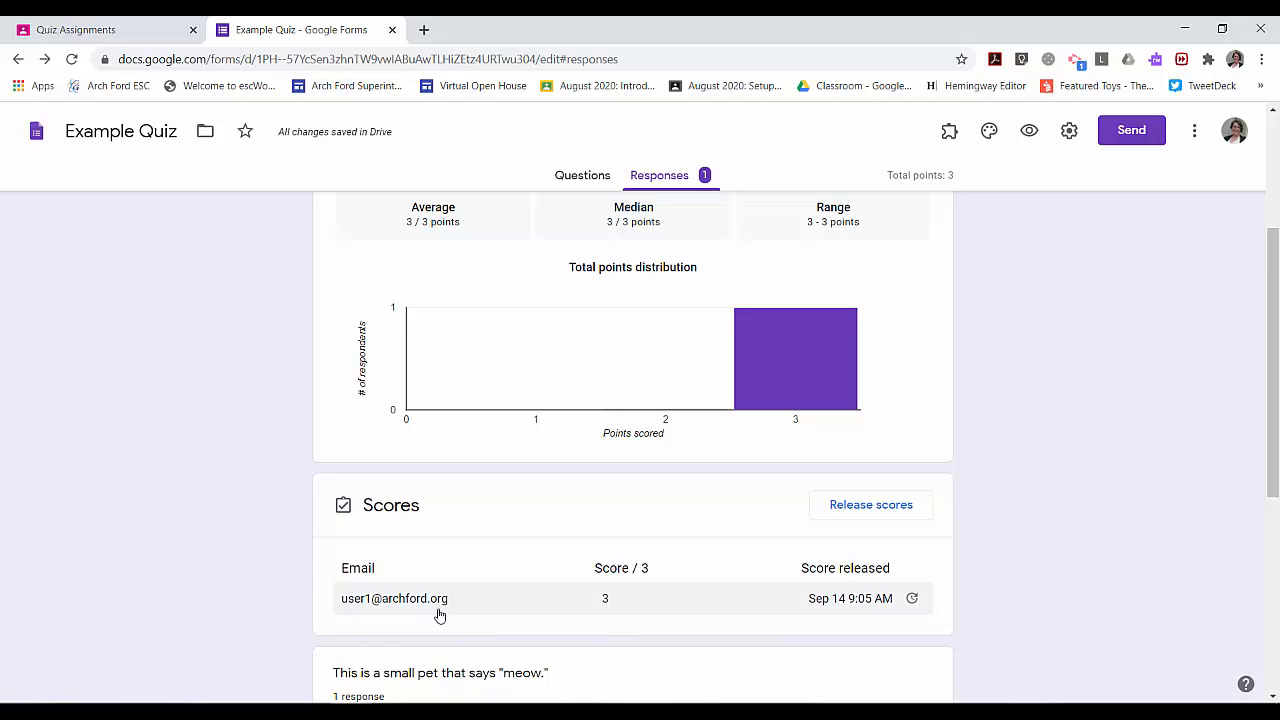
pyautogui.scroll(-1, 434, 608)
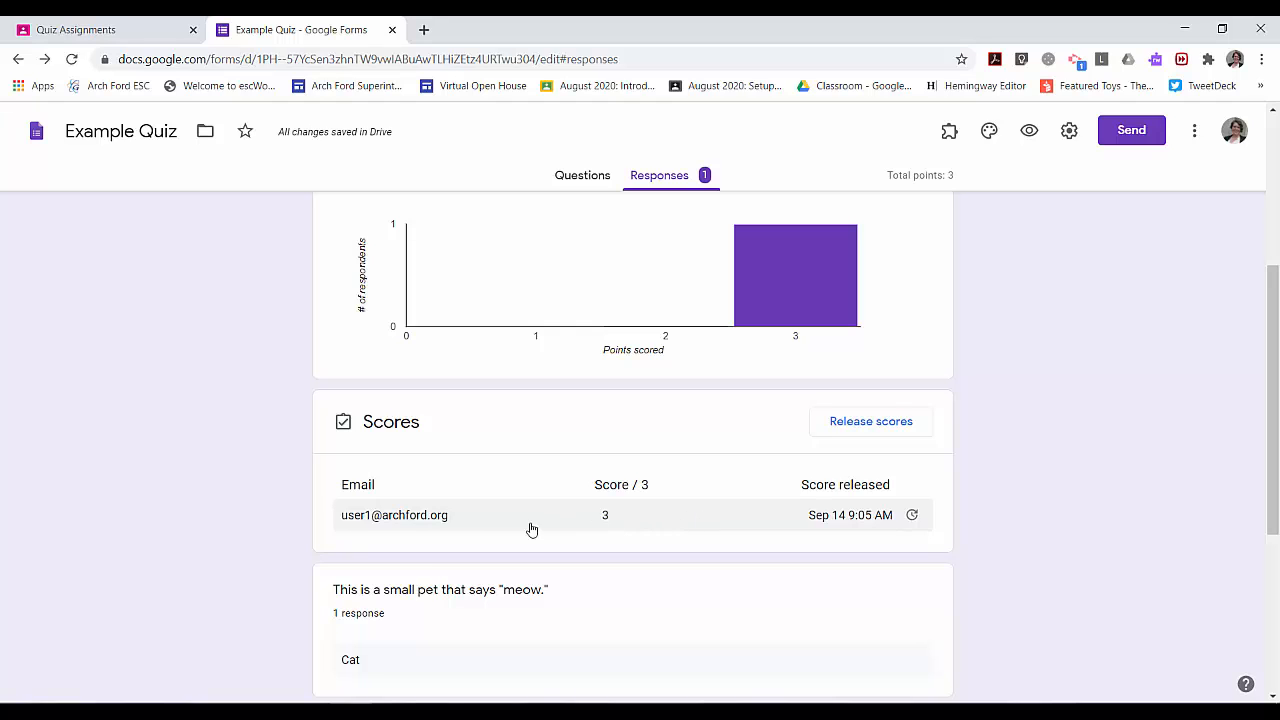
pyautogui.click(111, 22)
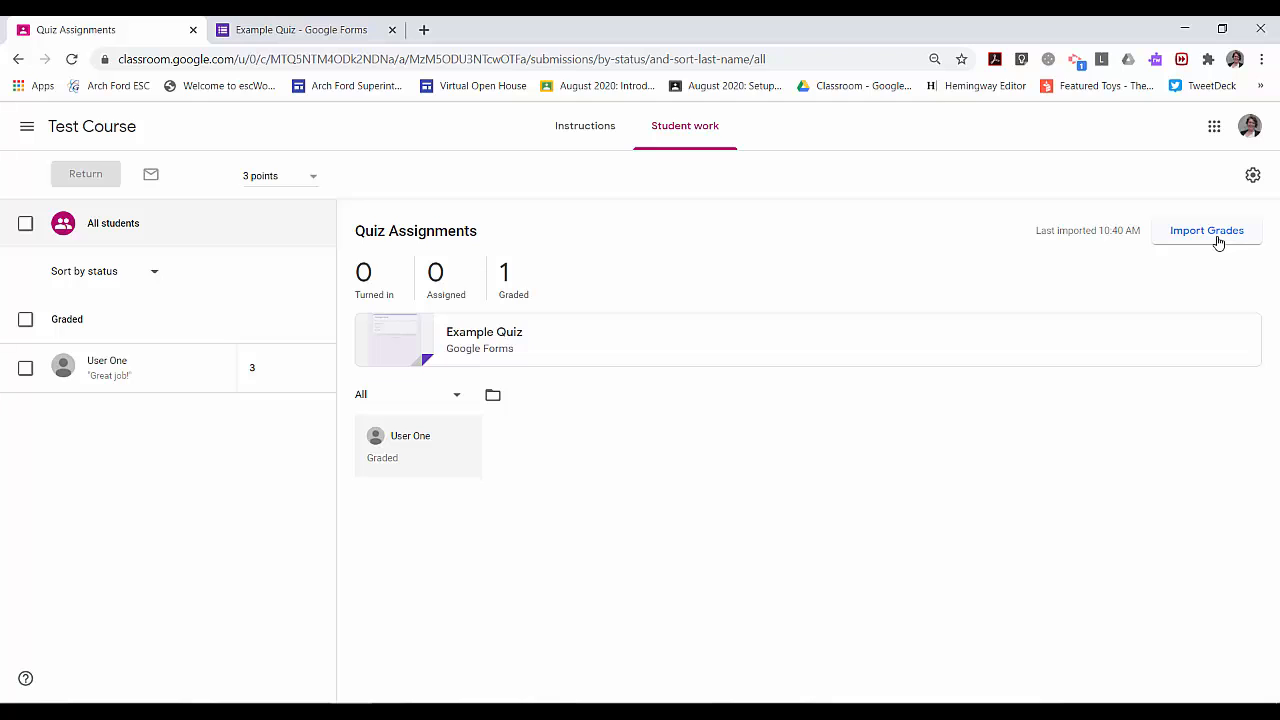
# Turn on "Limit to 1 response" in the Example Quiz form's general settings and save.
pyautogui.click(290, 29)
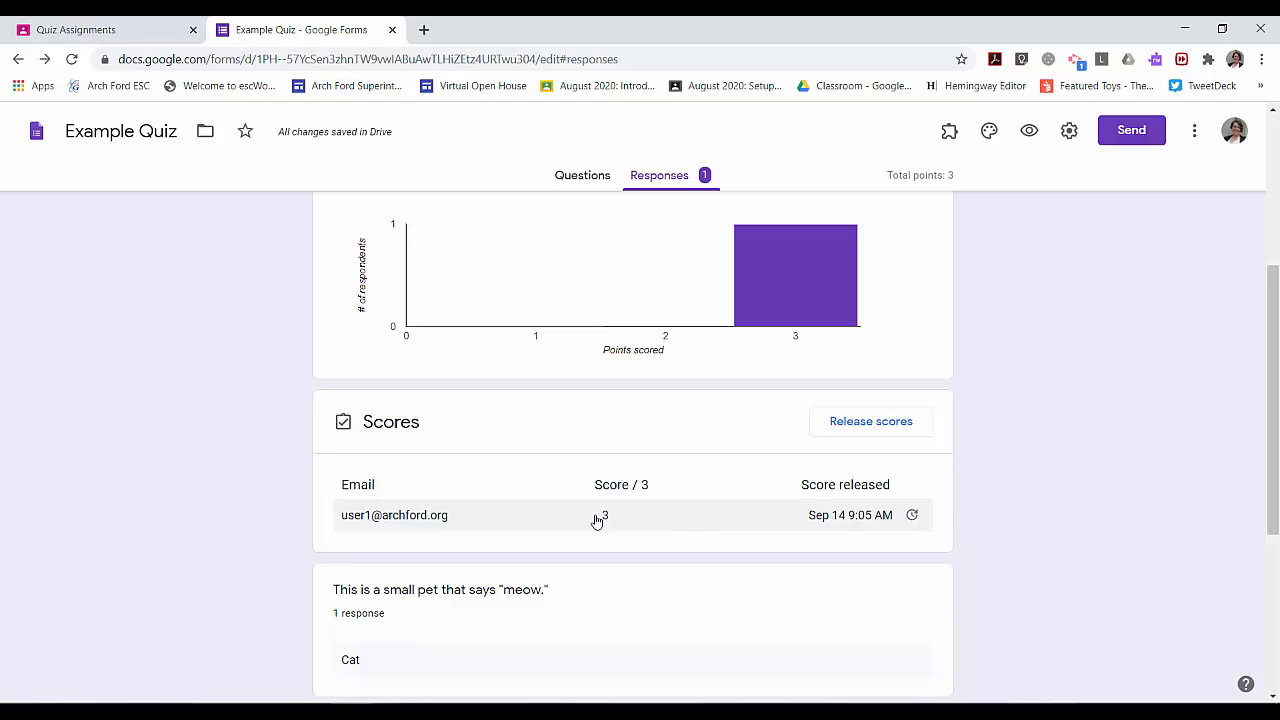
pyautogui.click(78, 27)
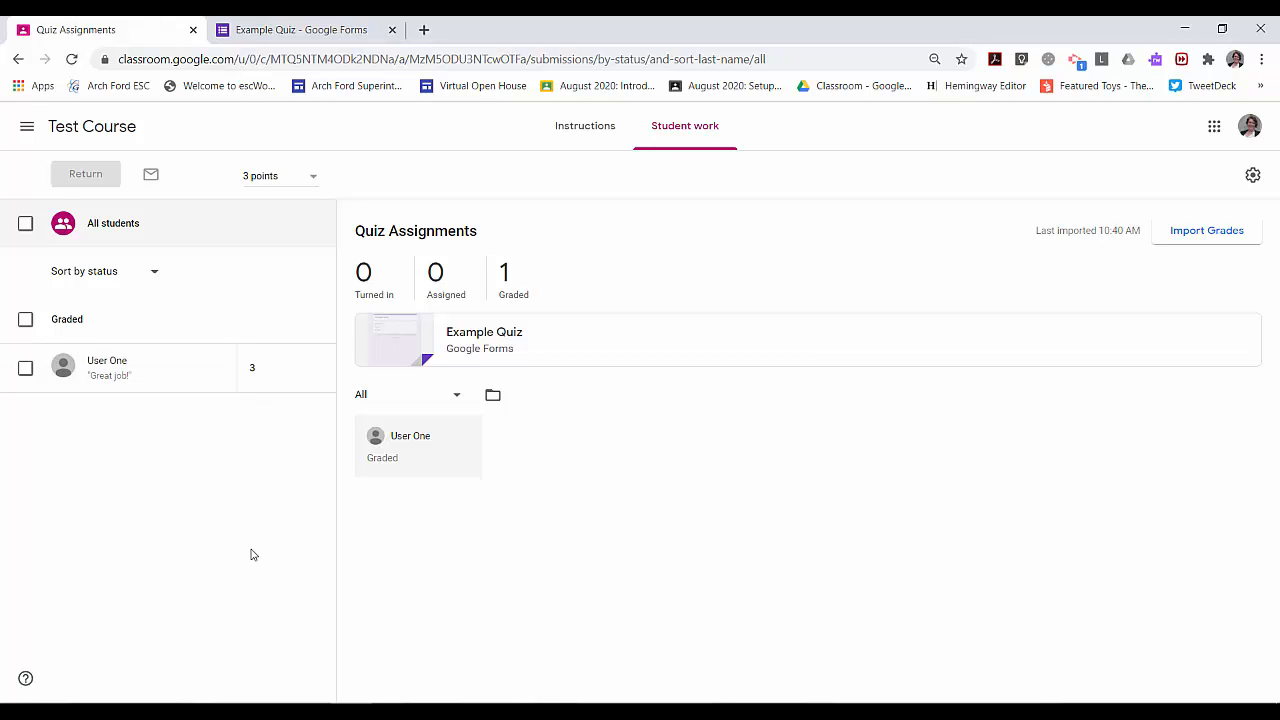
pyautogui.click(262, 26)
pyautogui.click(1069, 131)
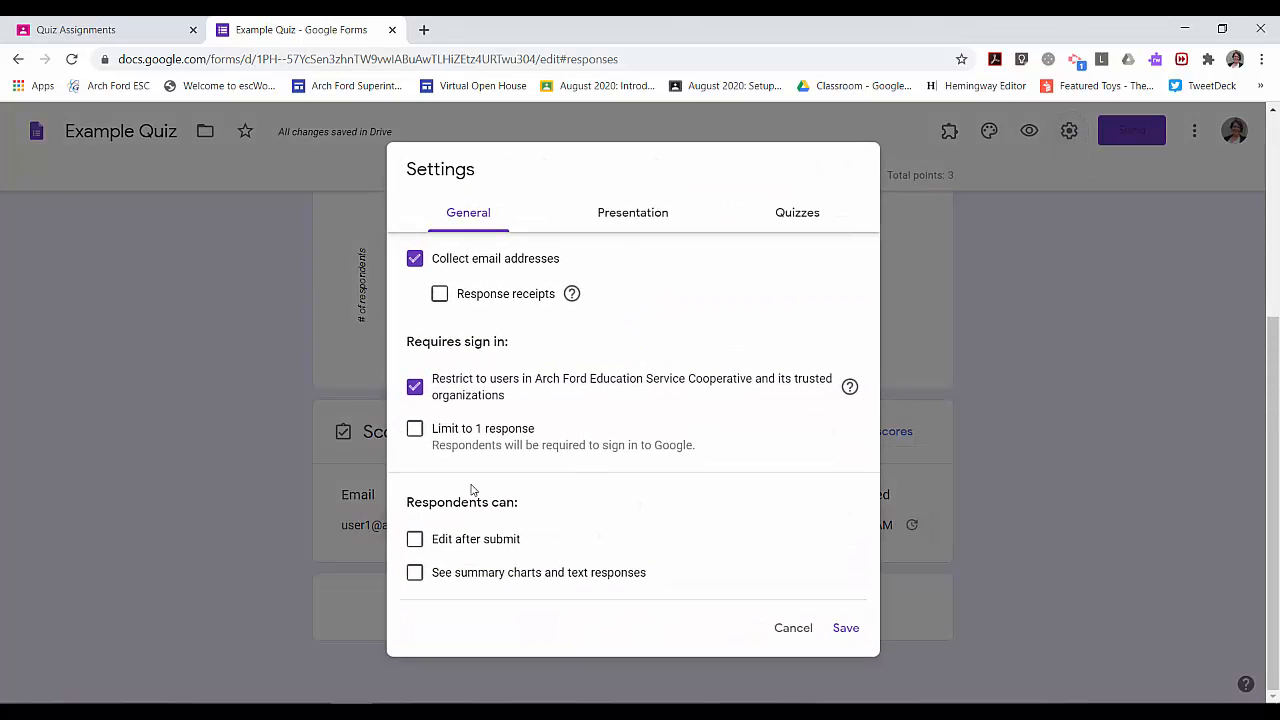
pyautogui.click(466, 433)
pyautogui.click(852, 632)
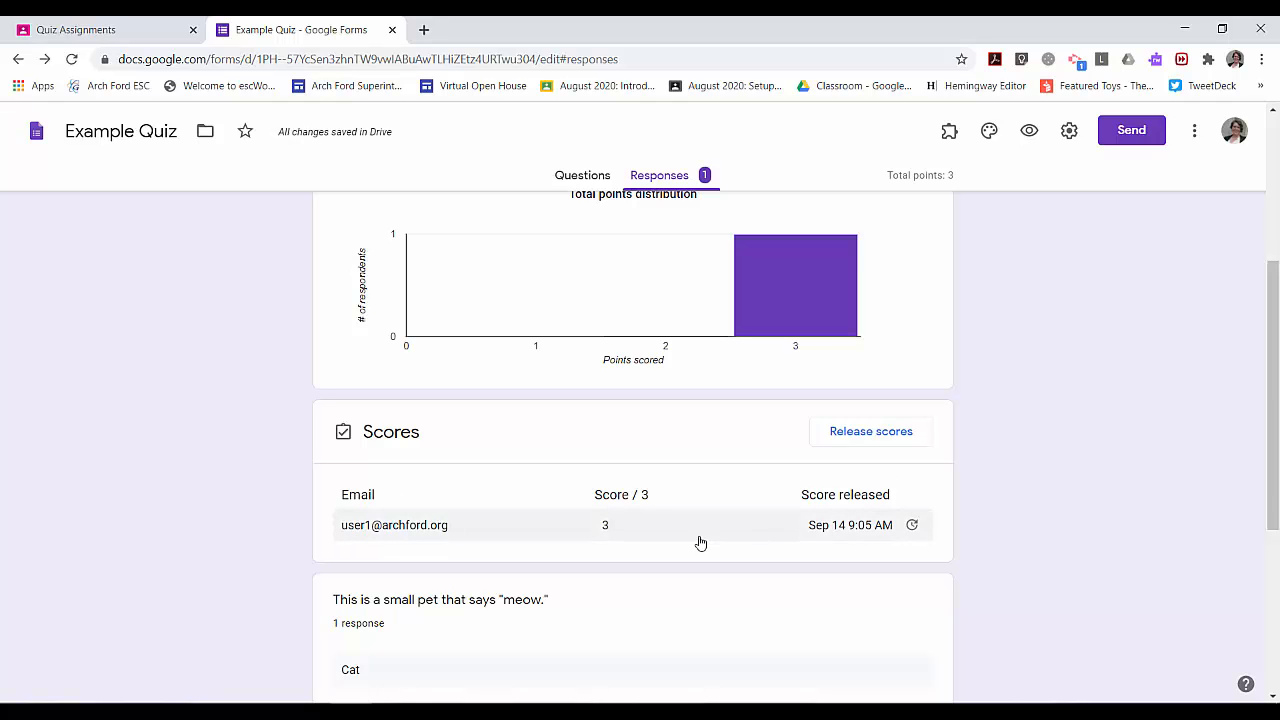
# Make a copy of the Example Quiz form named "Example Quiz B" in the Template folder.
pyautogui.click(89, 22)
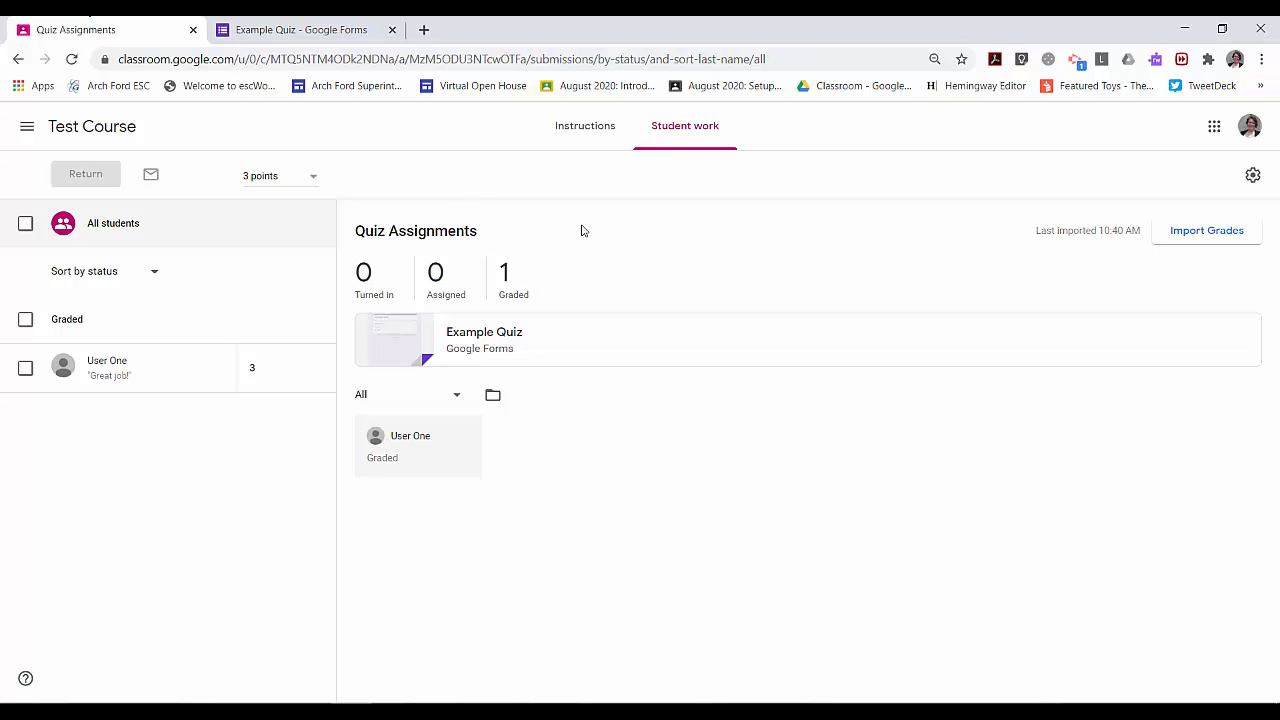
pyautogui.click(270, 22)
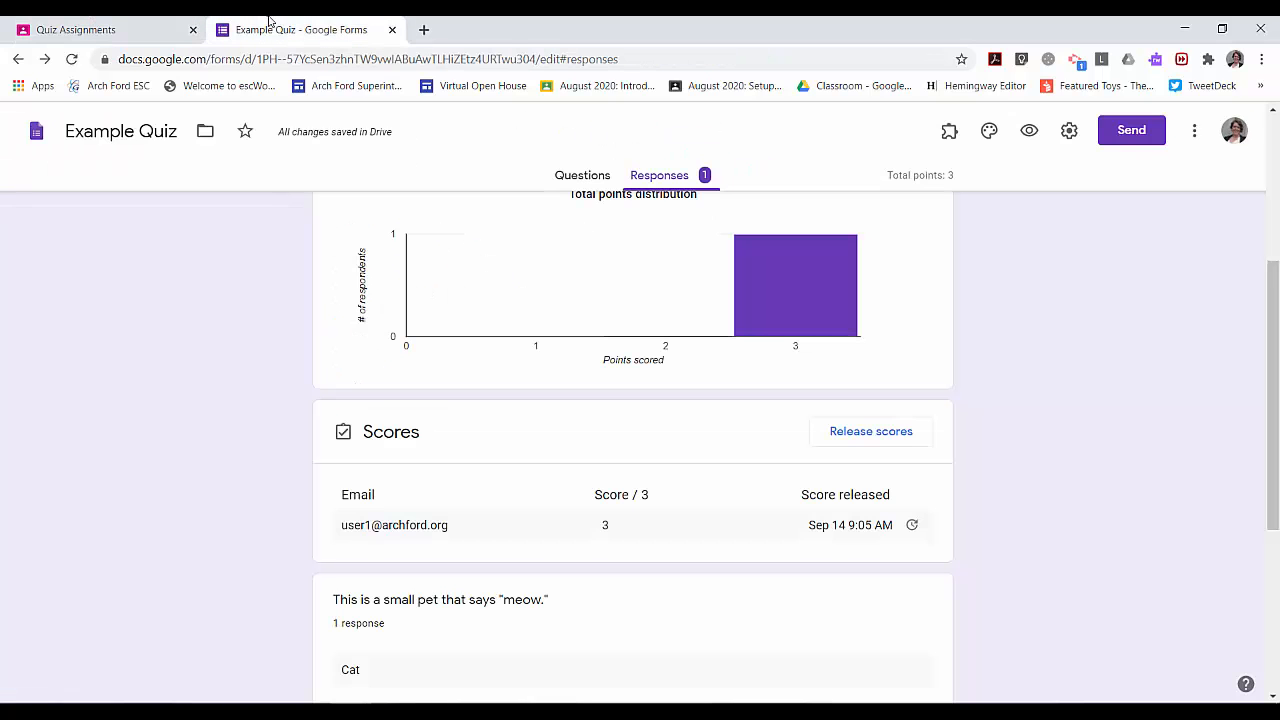
pyautogui.click(1197, 132)
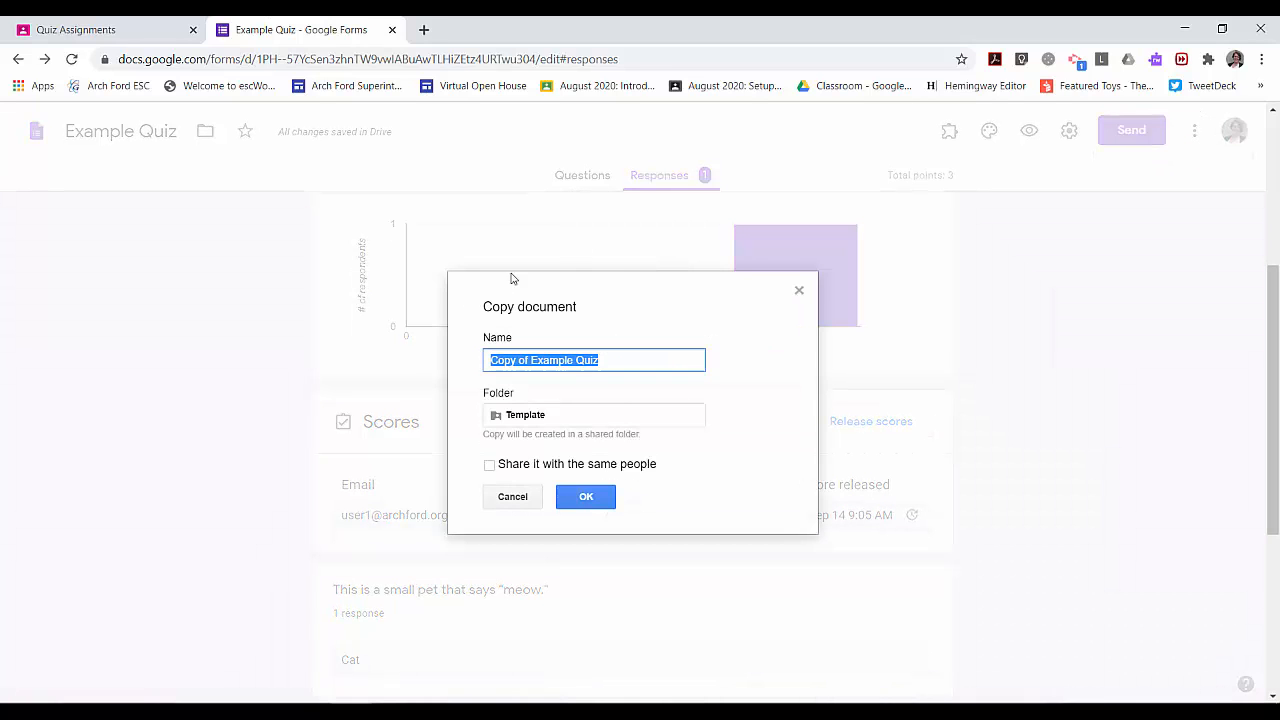
pyautogui.click(620, 366)
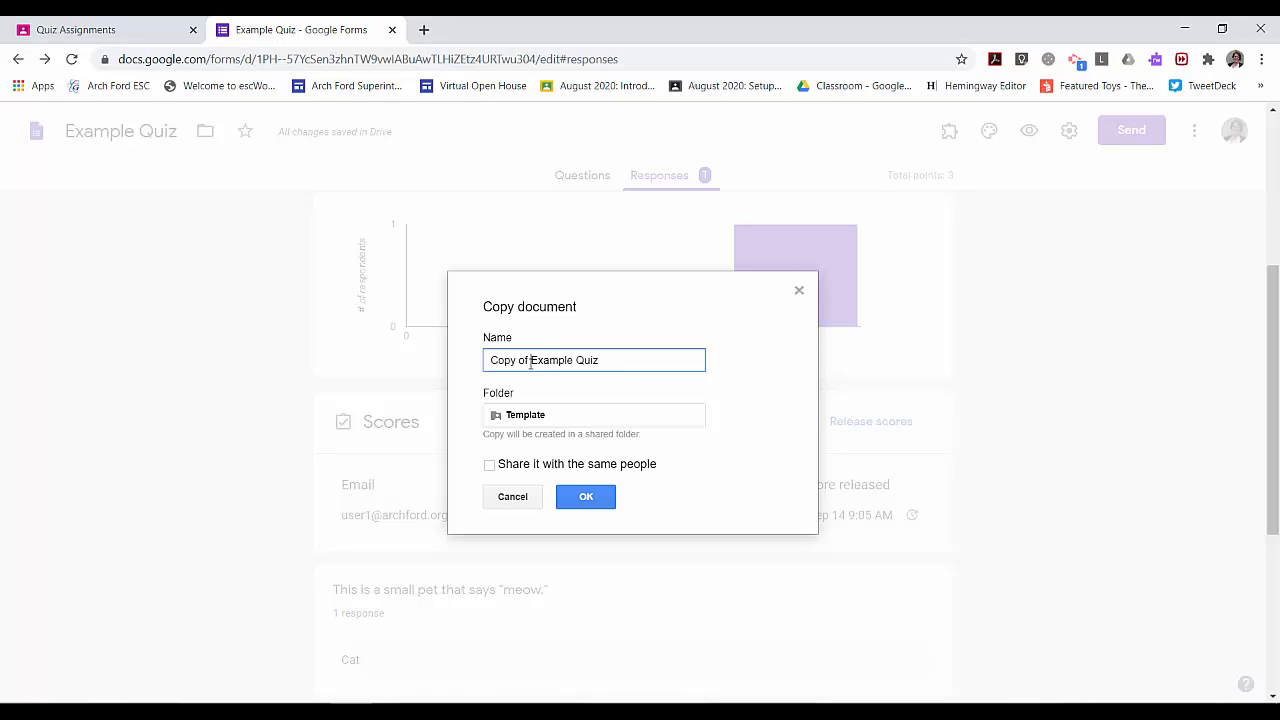
pyautogui.moveTo(531, 362); pyautogui.dragTo(369, 363)
pyautogui.press('BackSpace')
pyautogui.write('B')
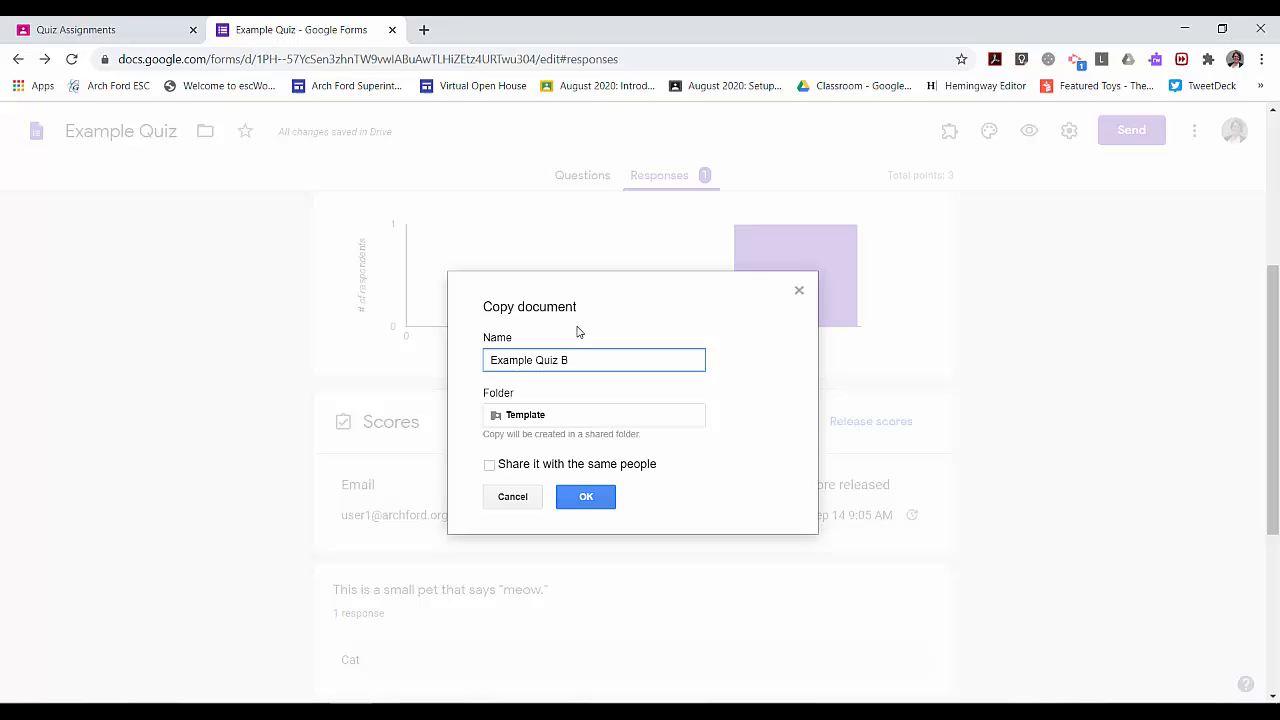
pyautogui.click(586, 497)
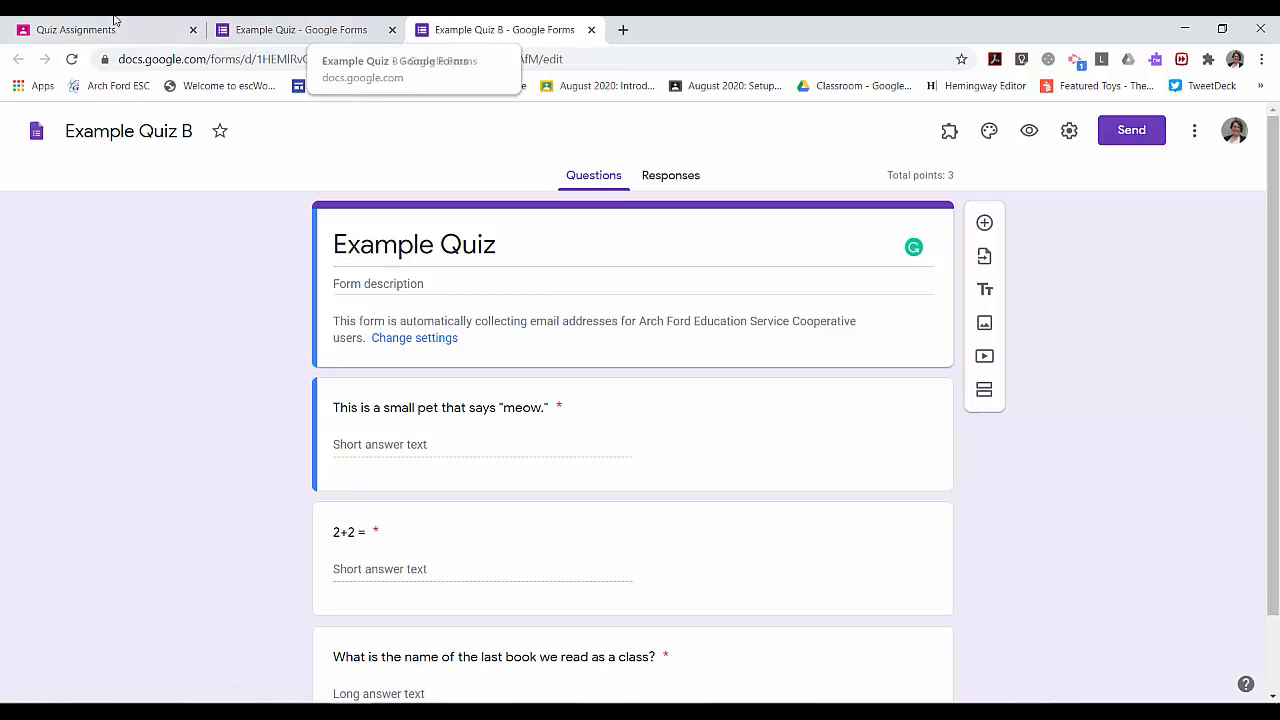
# Return to Classroom and start a new quiz assignment in Test Course's classwork.
pyautogui.click(64, 22)
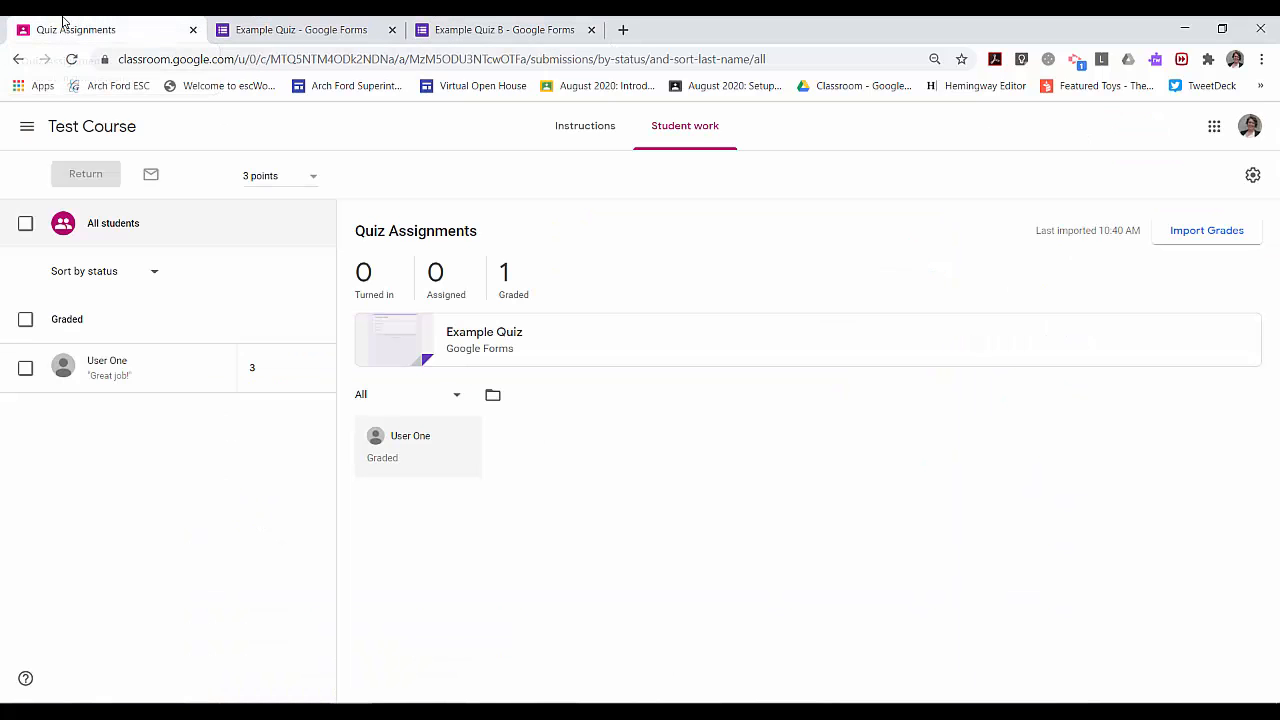
pyautogui.click(112, 136)
pyautogui.click(605, 126)
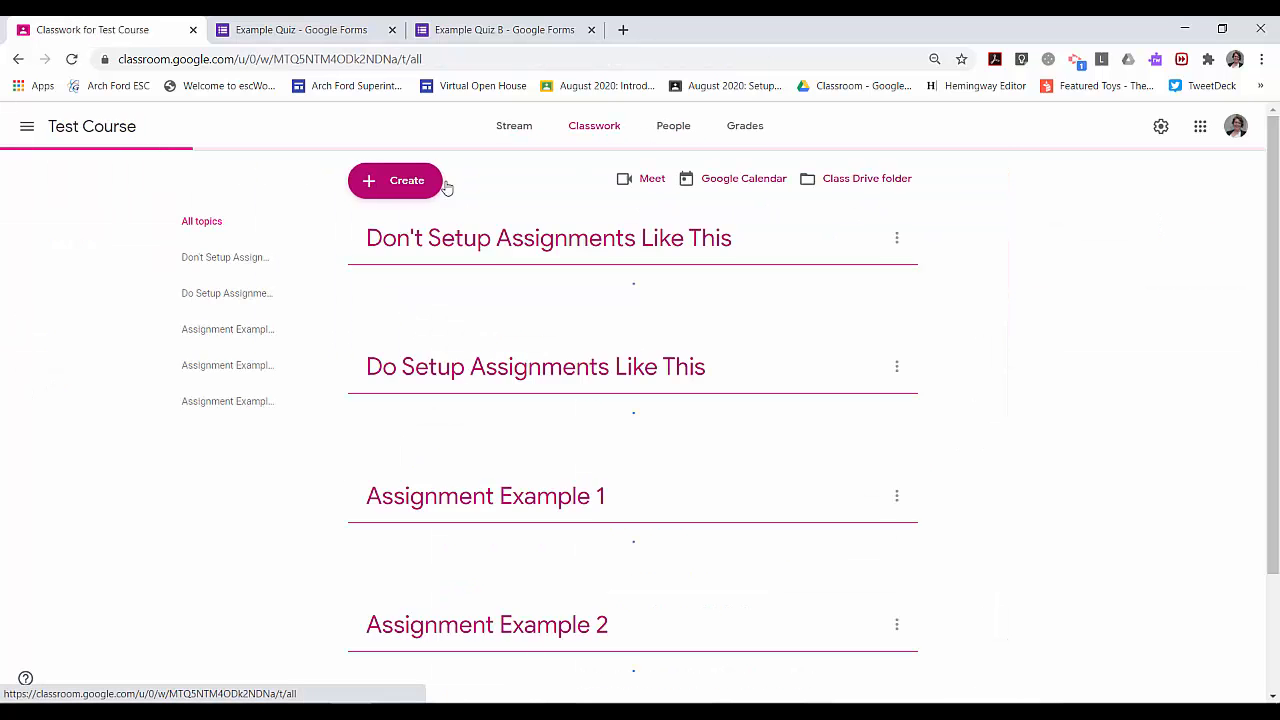
pyautogui.click(413, 187)
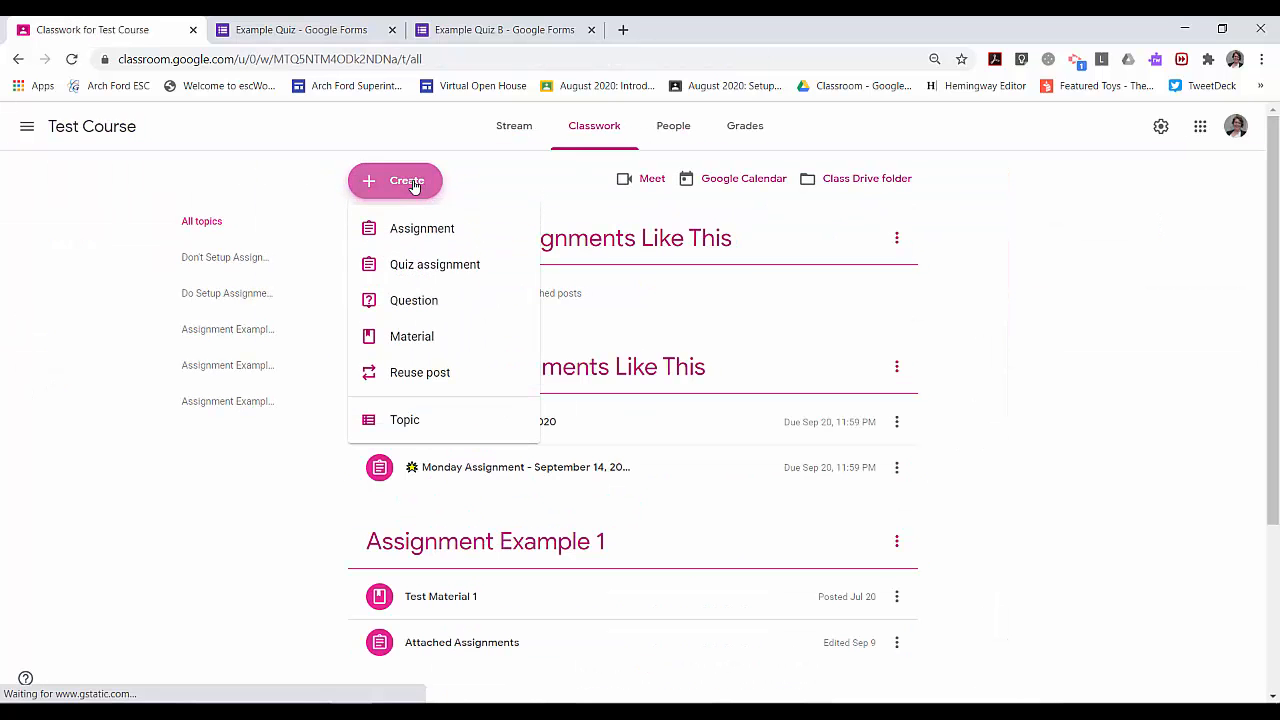
pyautogui.click(418, 264)
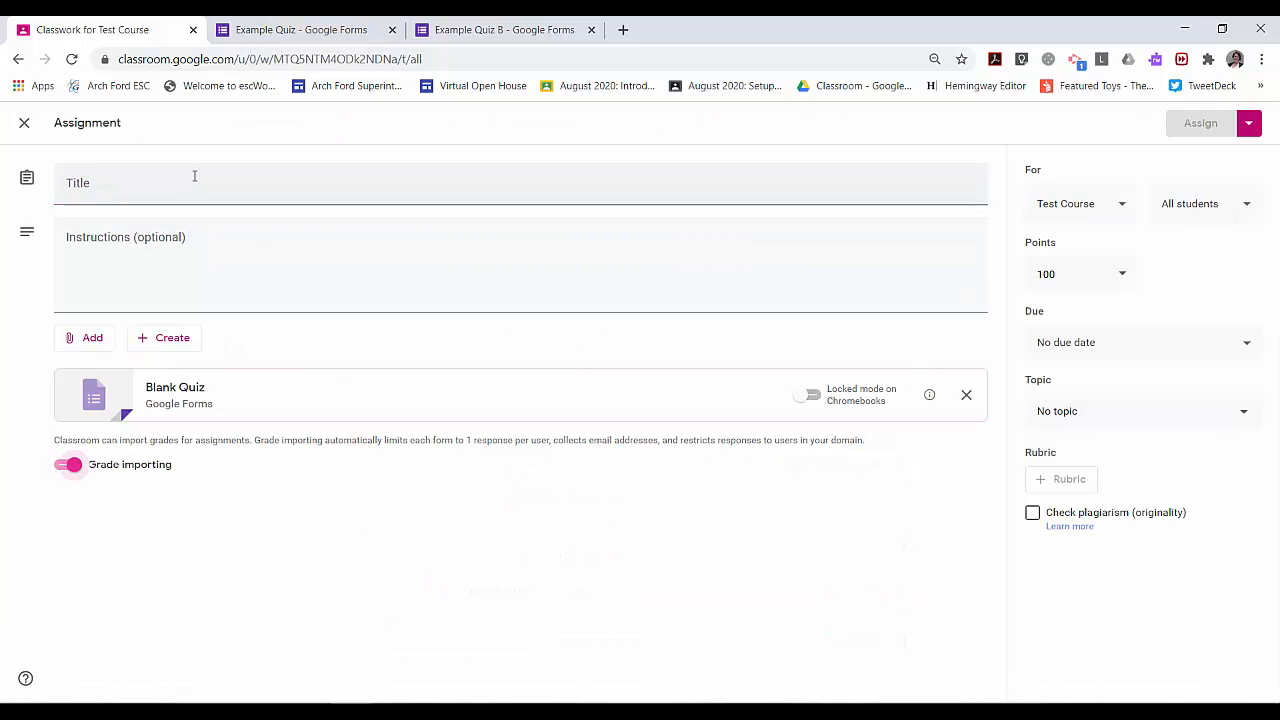
# Title the assignment "Quiz B" and enter "Retake" as its instructions.
pyautogui.click(194, 176)
pyautogui.write('Quzi B')
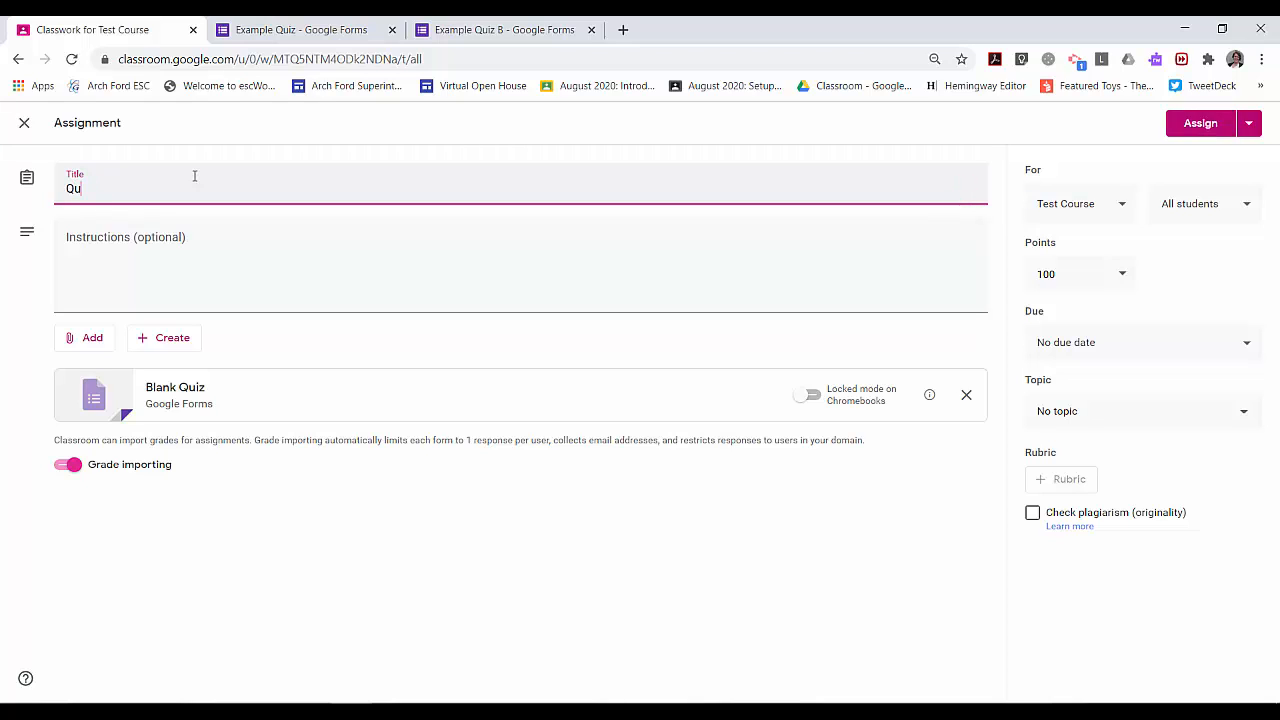
pyautogui.click(202, 254)
pyautogui.write('Ret')
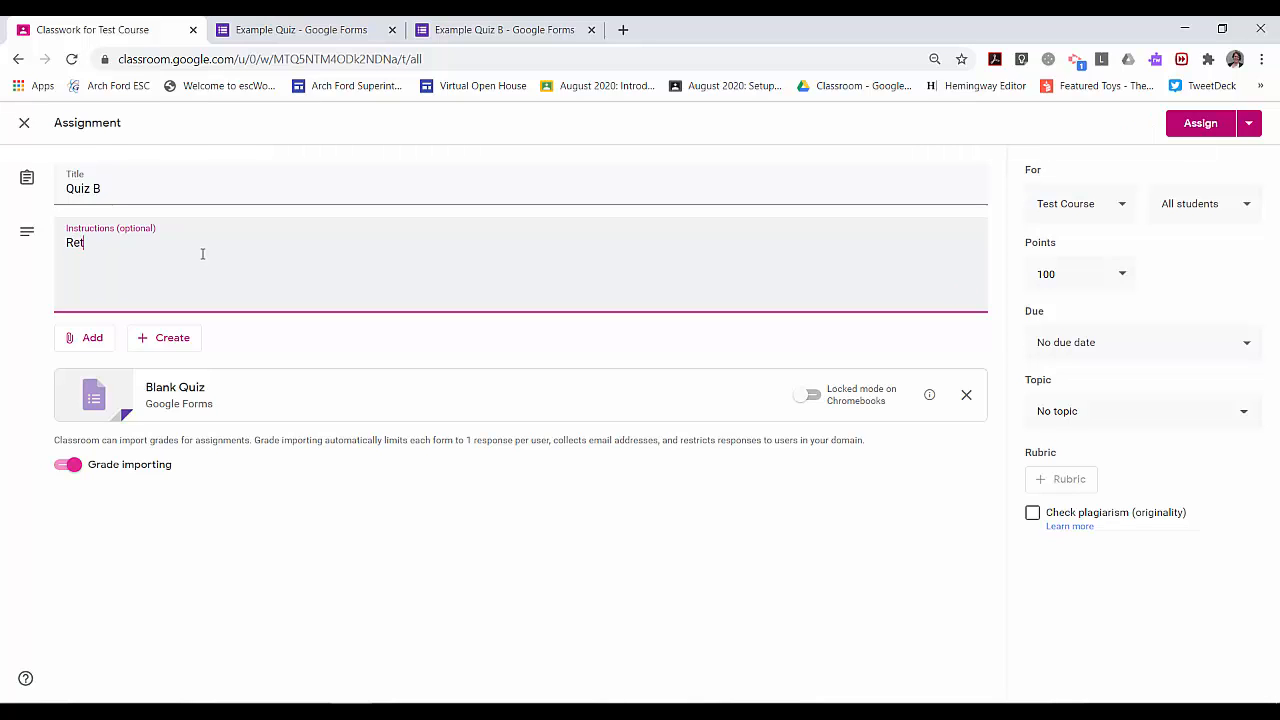
pyautogui.write('ake')
pyautogui.click(234, 506)
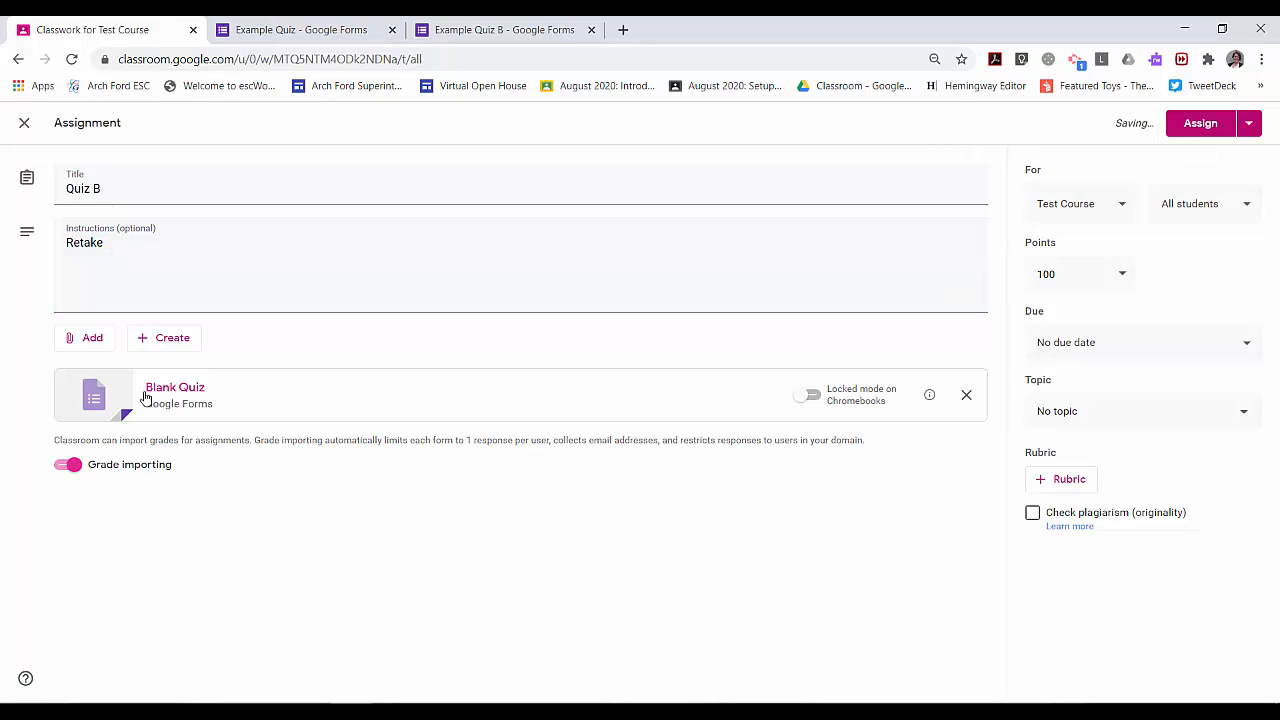
# Replace the attached Blank Quiz with the Example Quiz B form from Google Drive.
pyautogui.click(966, 395)
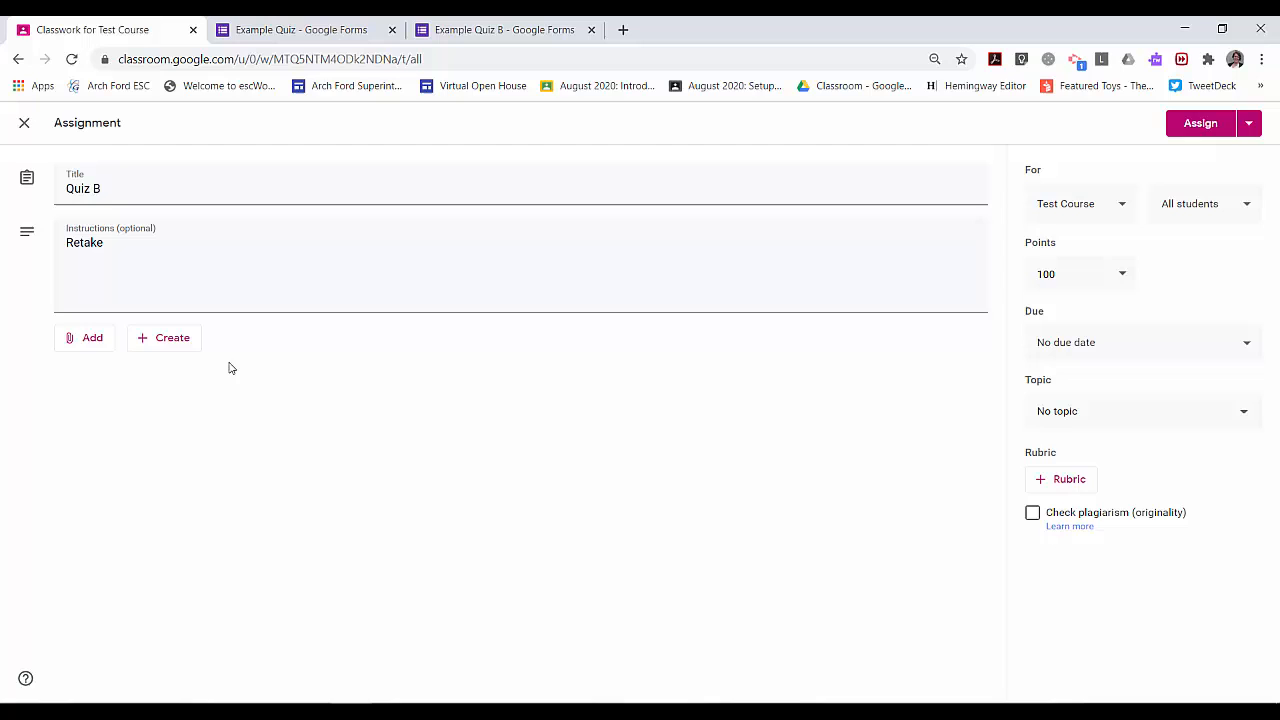
pyautogui.click(88, 340)
pyautogui.click(177, 371)
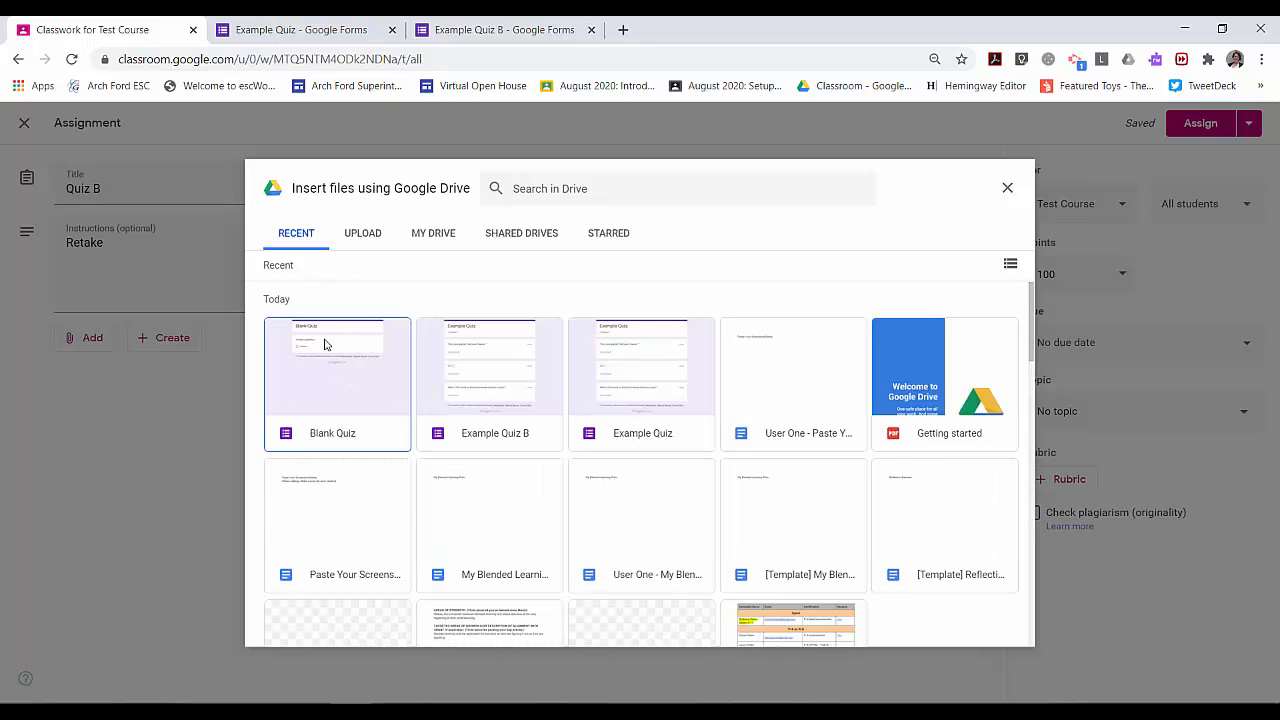
pyautogui.click(466, 410)
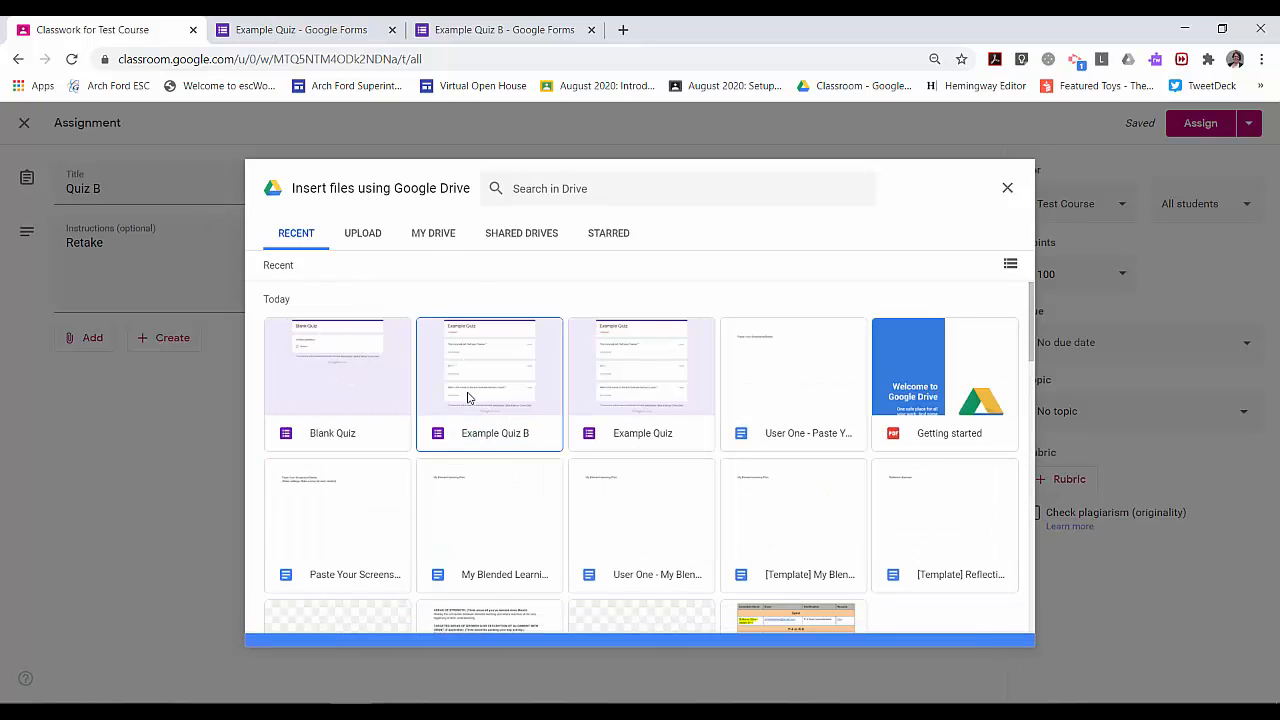
pyautogui.doubleClick(468, 398)
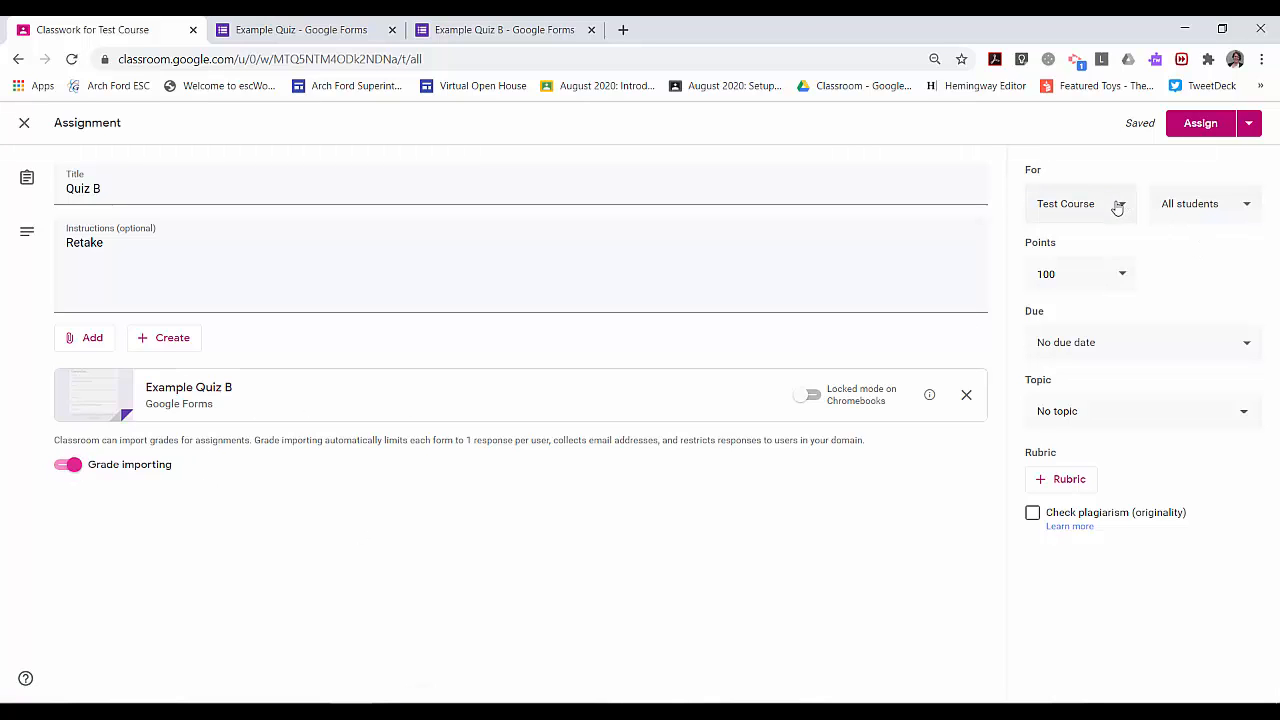
# Set the Quiz B assignment's points to 3.
pyautogui.click(1086, 273)
pyautogui.doubleClick(1072, 276)
pyautogui.write('3')
pyautogui.click(1168, 276)
# Clear the all-students selection for the assignment and select User One again as recipient.
pyautogui.click(1250, 207)
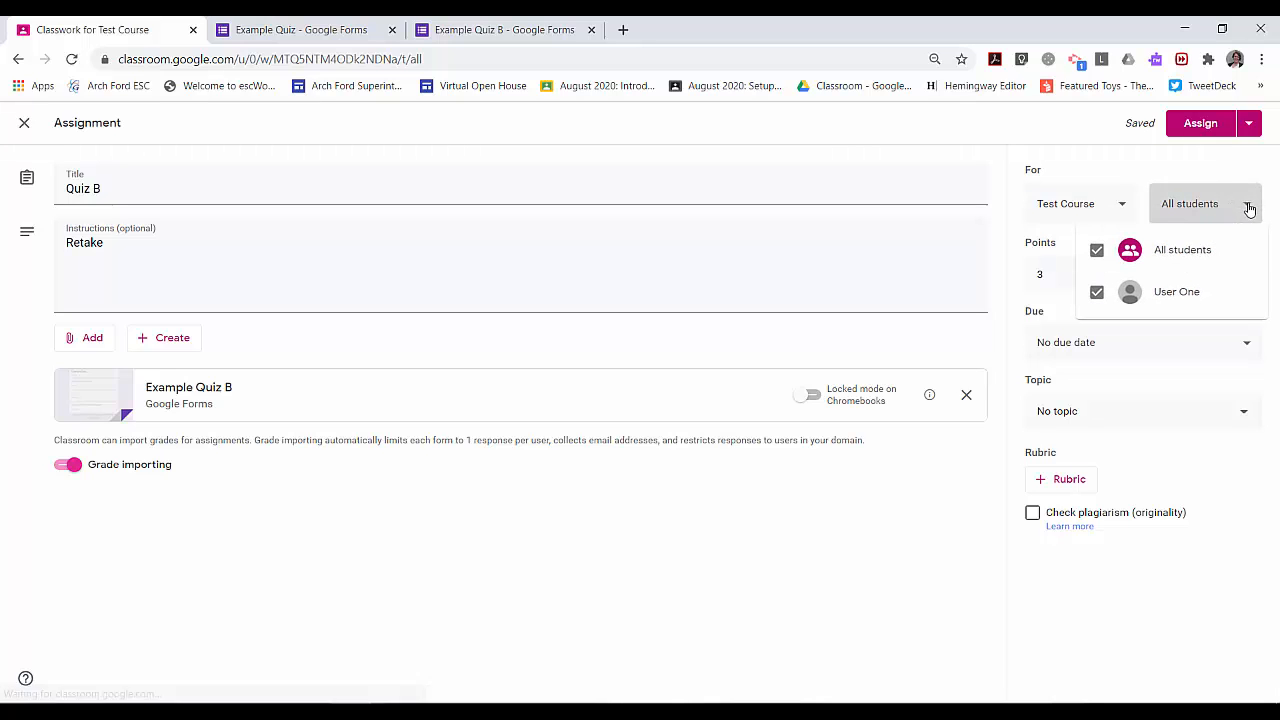
pyautogui.click(1097, 251)
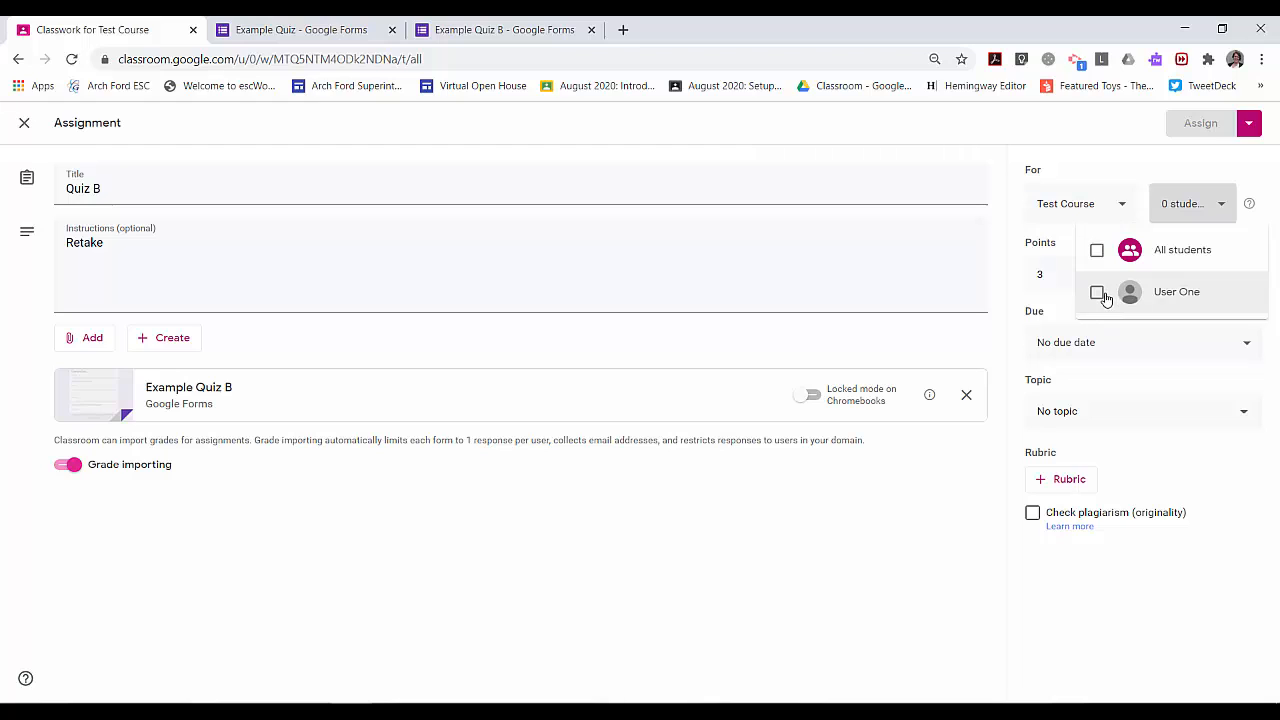
pyautogui.click(1097, 293)
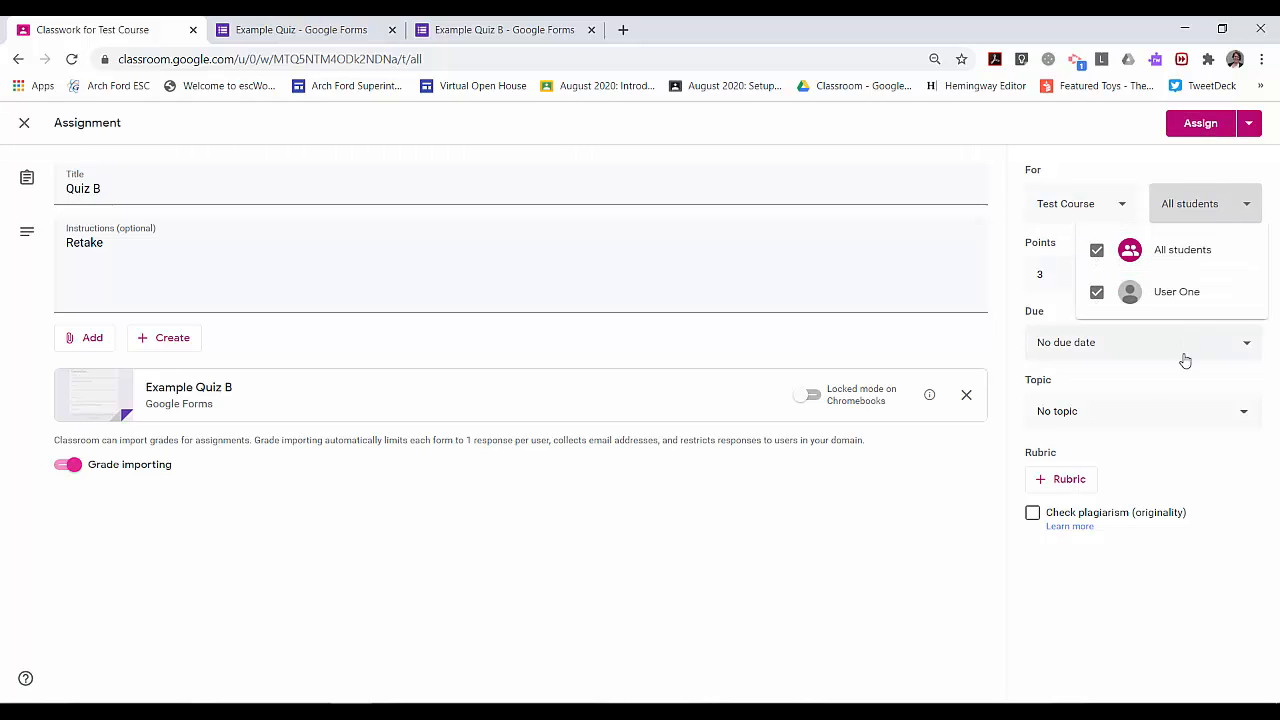
pyautogui.click(1223, 514)
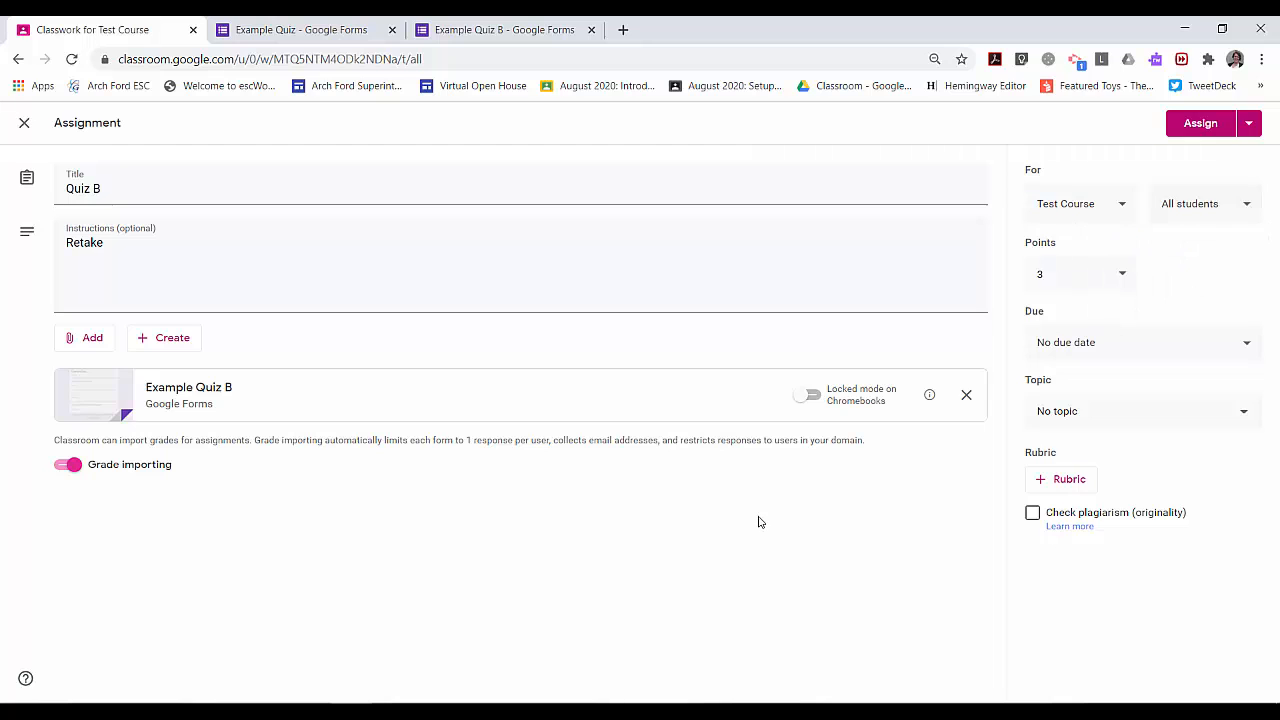
# Assign Quiz B and move it below Quiz Assignments in the Assignment Example 3 topic.
pyautogui.click(1209, 122)
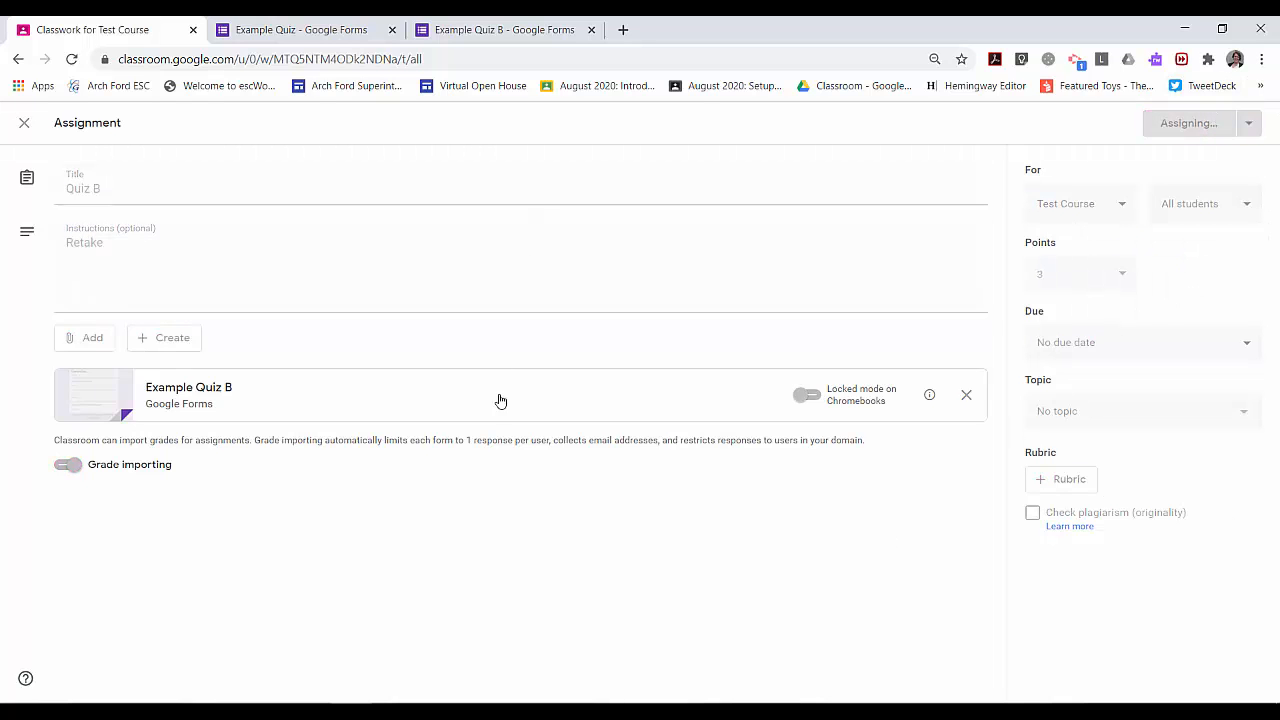
pyautogui.scroll(-2, 1013, 407)
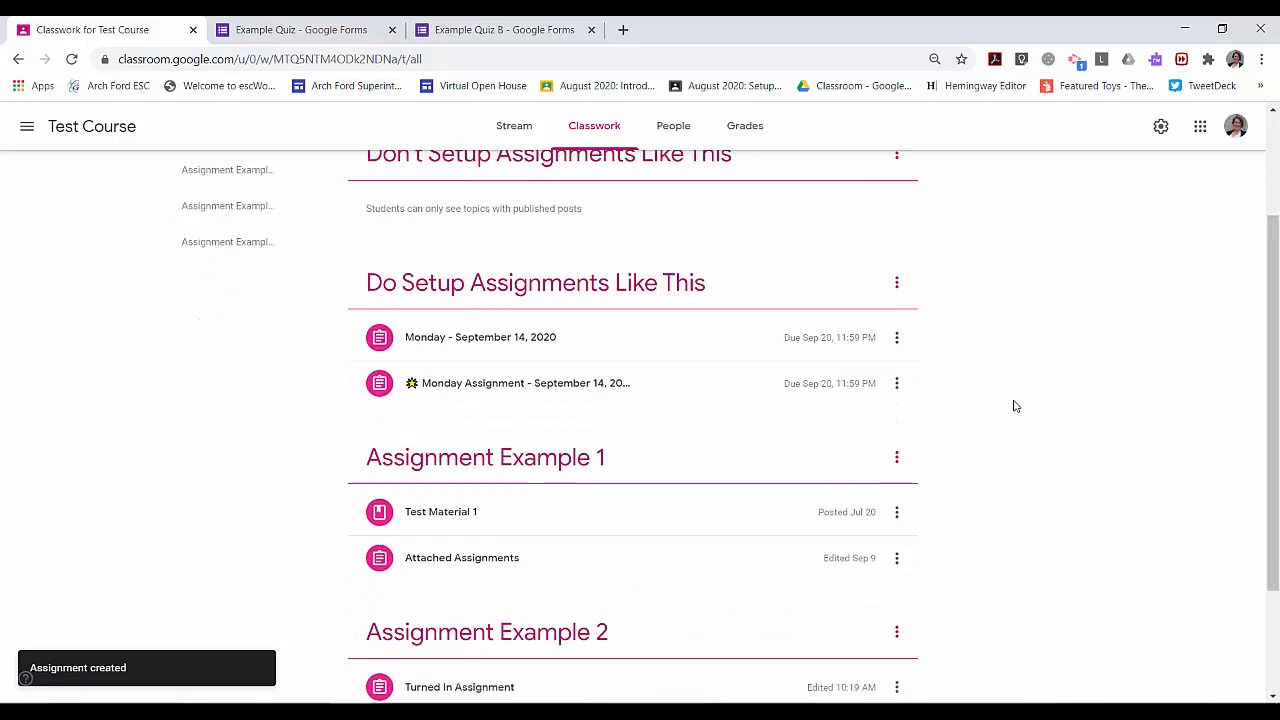
pyautogui.scroll(2, 420, 311)
pyautogui.moveTo(429, 240); pyautogui.dragTo(492, 654)
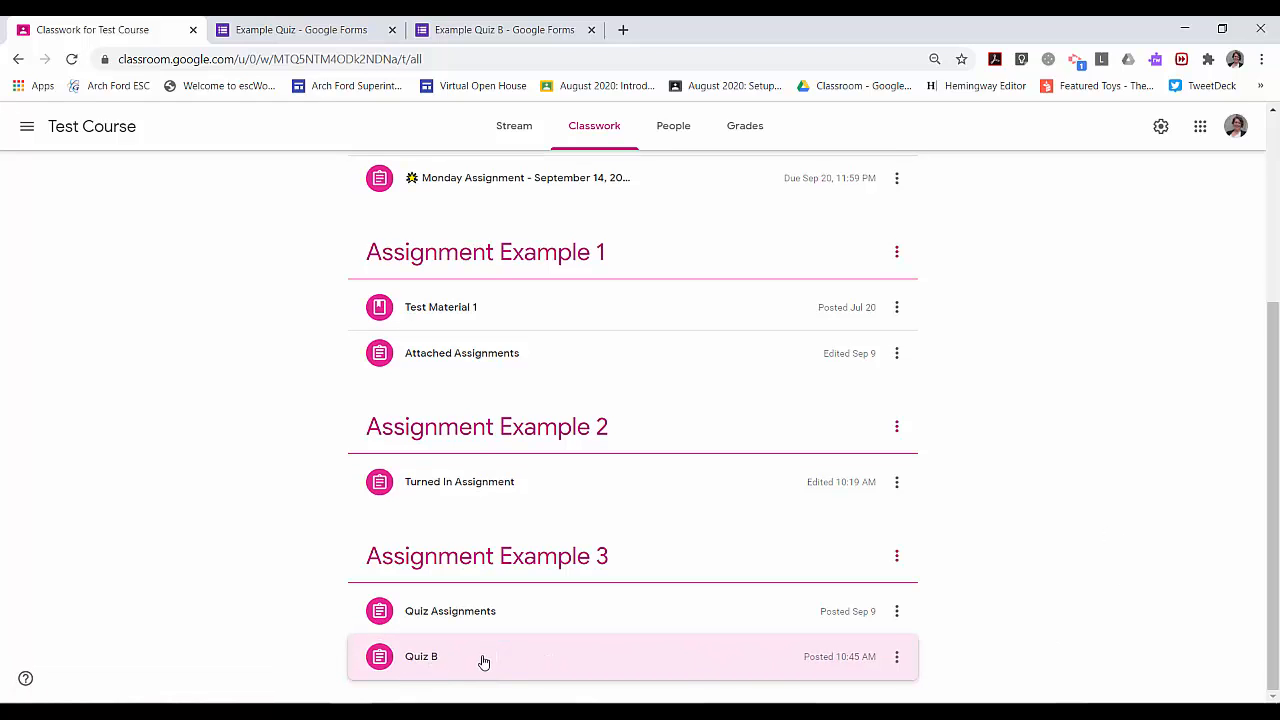
# Review the response summary of the Example Quiz form and the responses of Example Quiz B.
pyautogui.click(292, 22)
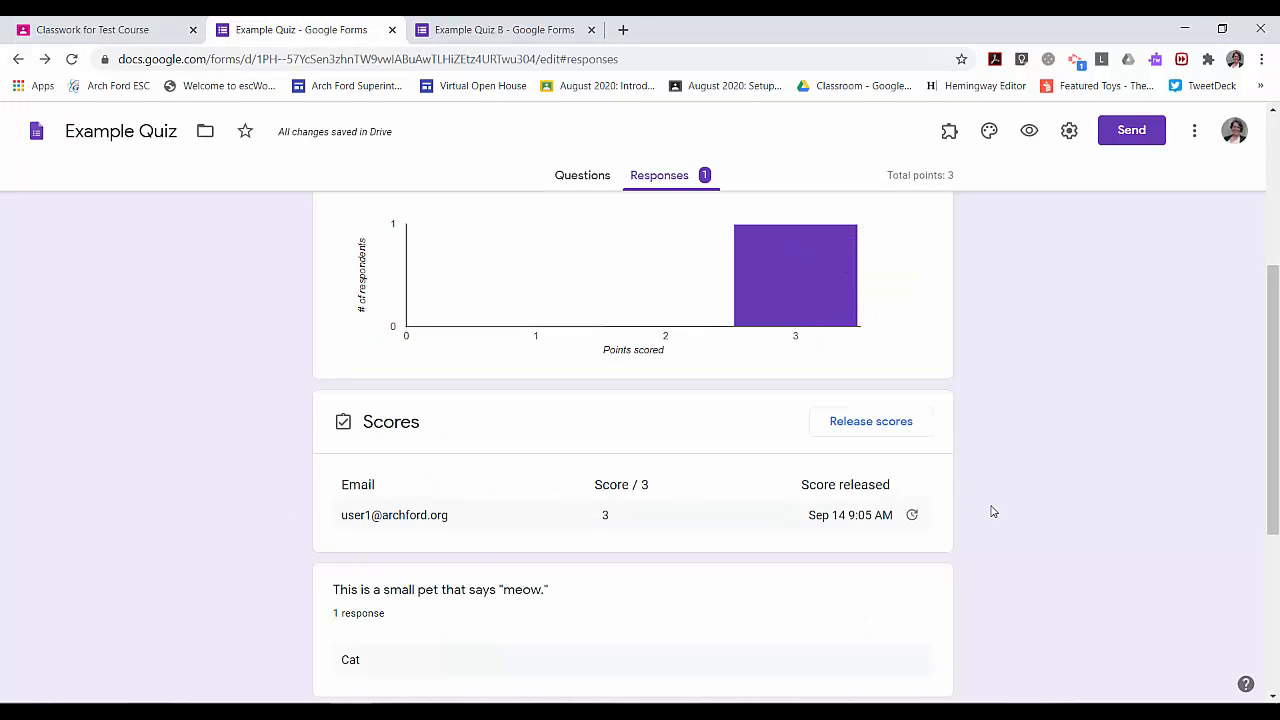
pyautogui.scroll(3, 993, 512)
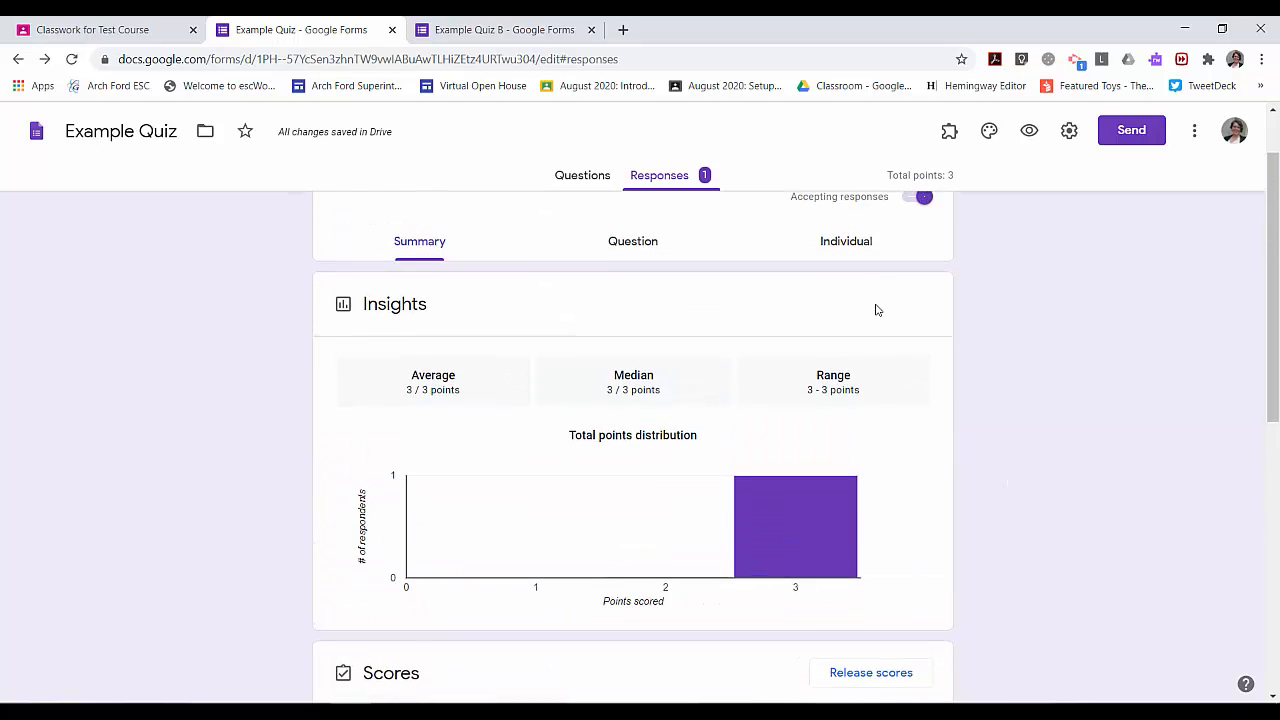
pyautogui.scroll(1, 1029, 349)
pyautogui.scroll(-3, 1100, 463)
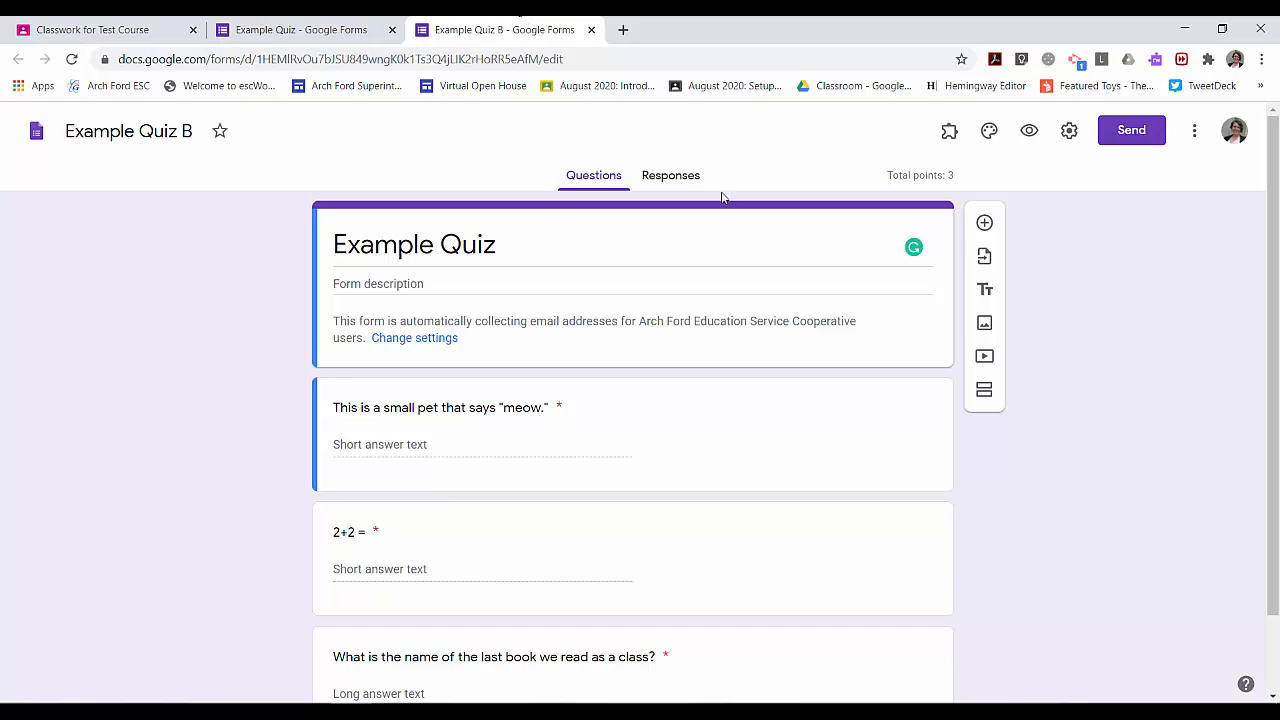
pyautogui.click(688, 177)
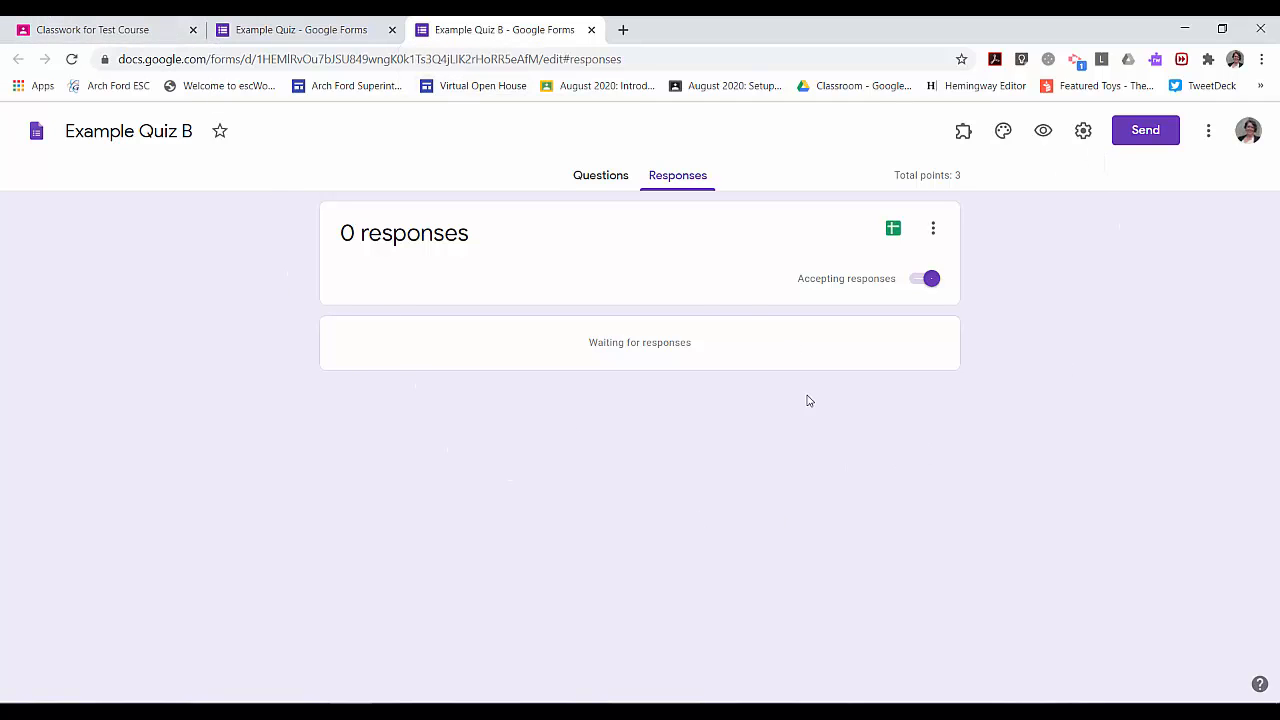
# Turn off "Limit to 1 response" in Example Quiz B's general settings, save, and return to the classwork page.
pyautogui.click(1084, 132)
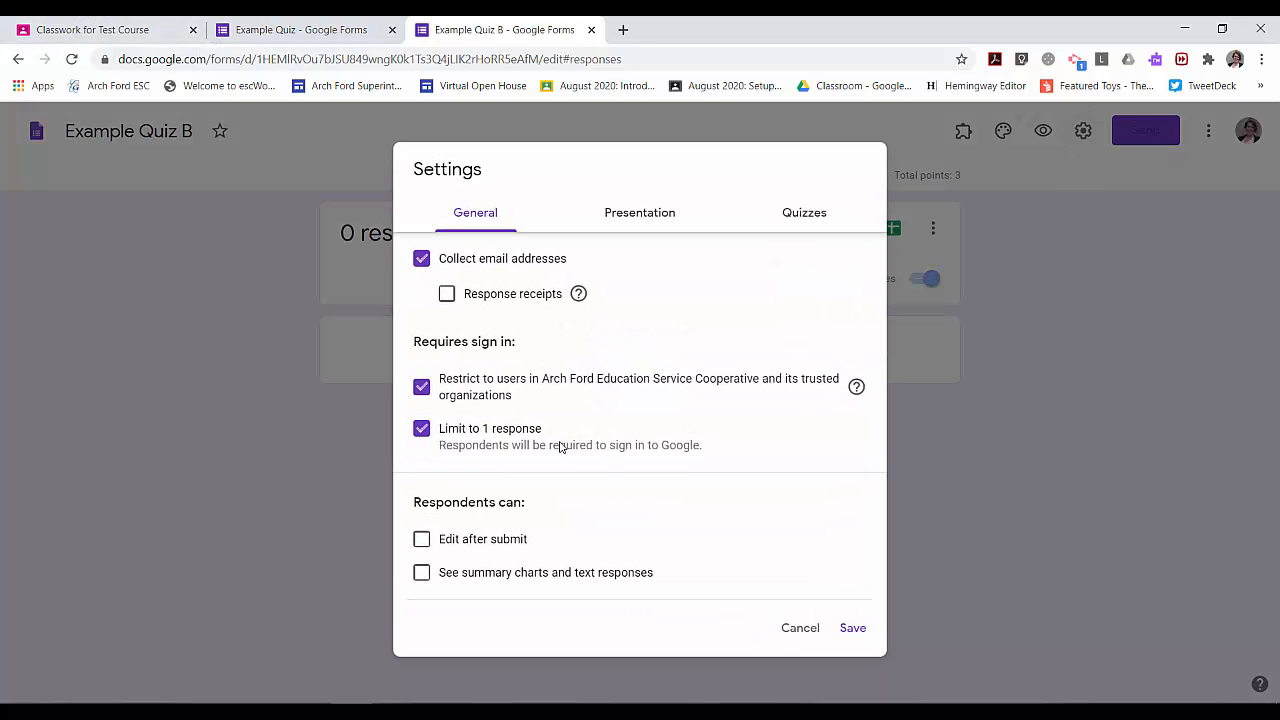
pyautogui.click(437, 429)
pyautogui.click(853, 630)
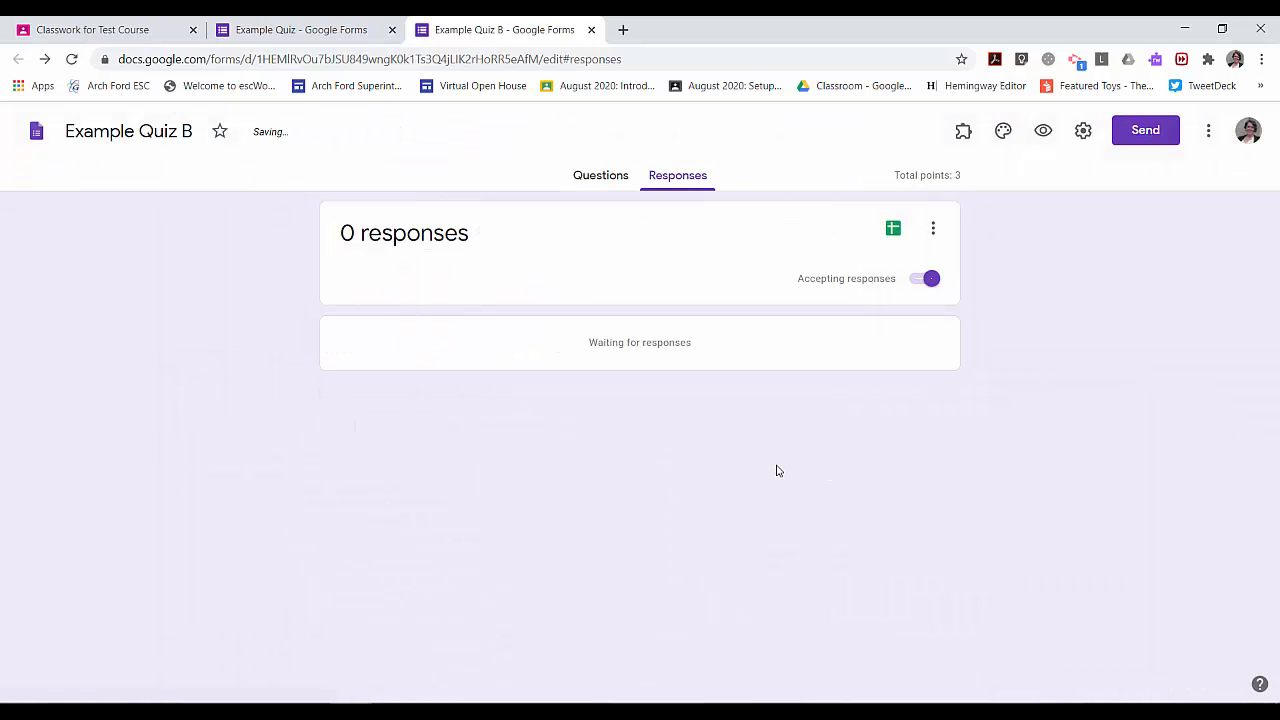
pyautogui.click(58, 20)
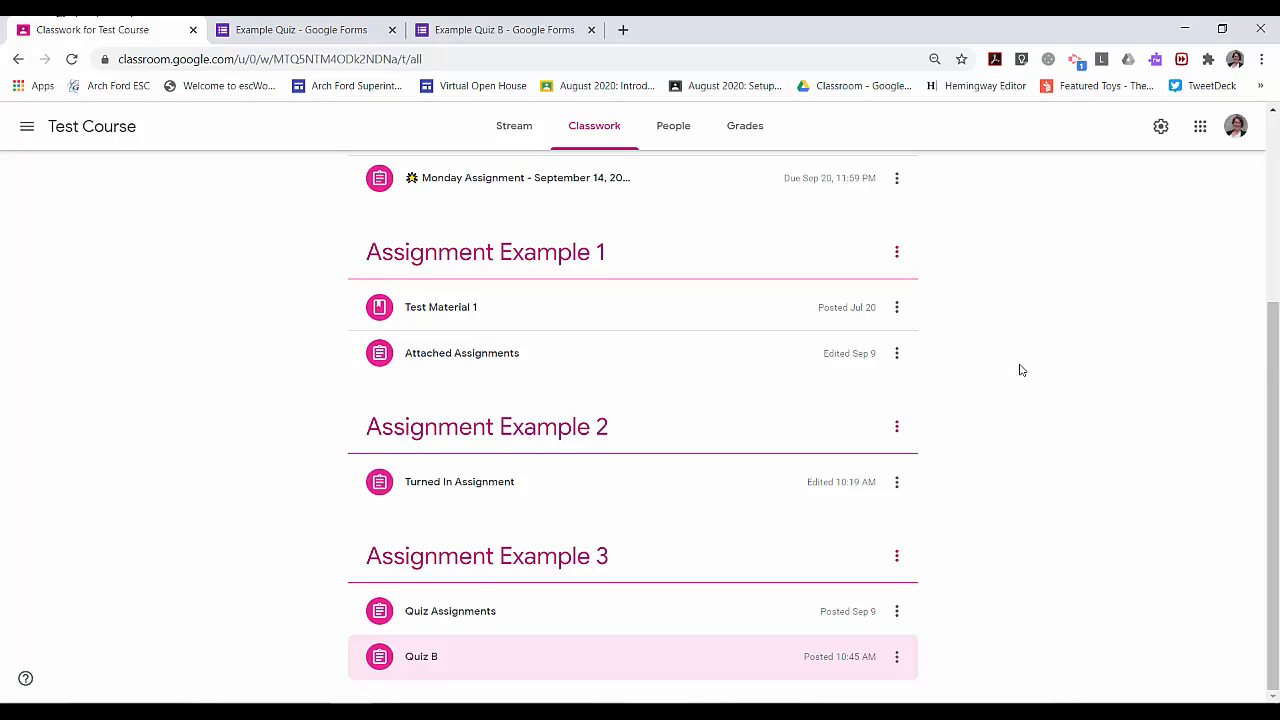